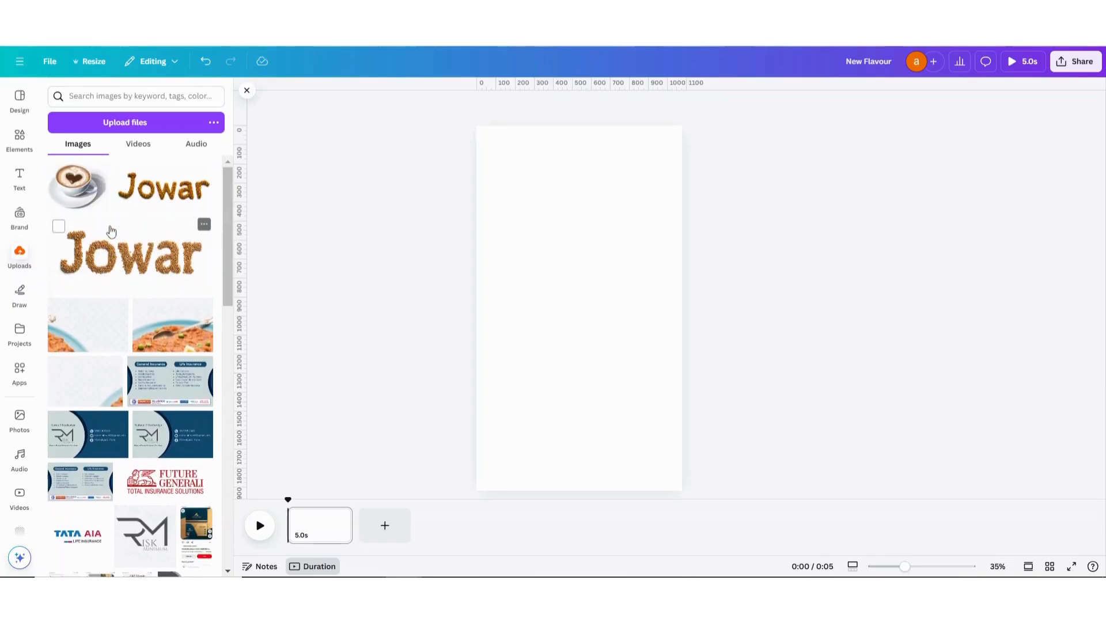
- Insert the recently used sprinkled ice cream cone graphic, scale it down and centre it vertically on the page
{"action": "left_click", "coordinate": [17, 141]}
{"action": "left_click", "coordinate": [70, 183]}
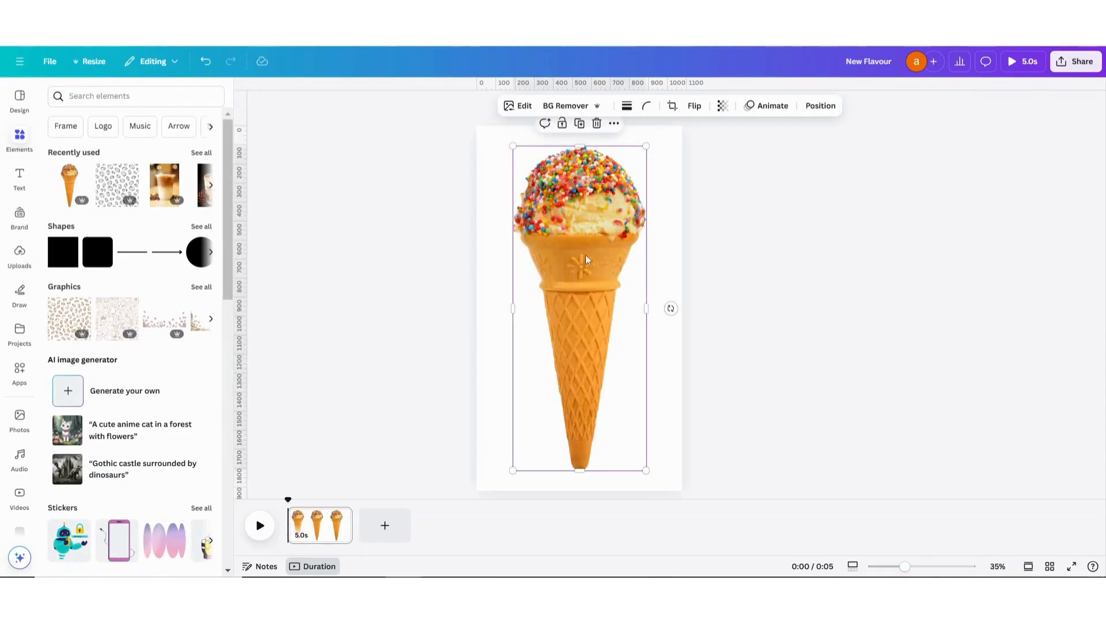
{"action": "left_click_drag", "start_coordinate": [586, 259], "coordinate": [596, 259]}
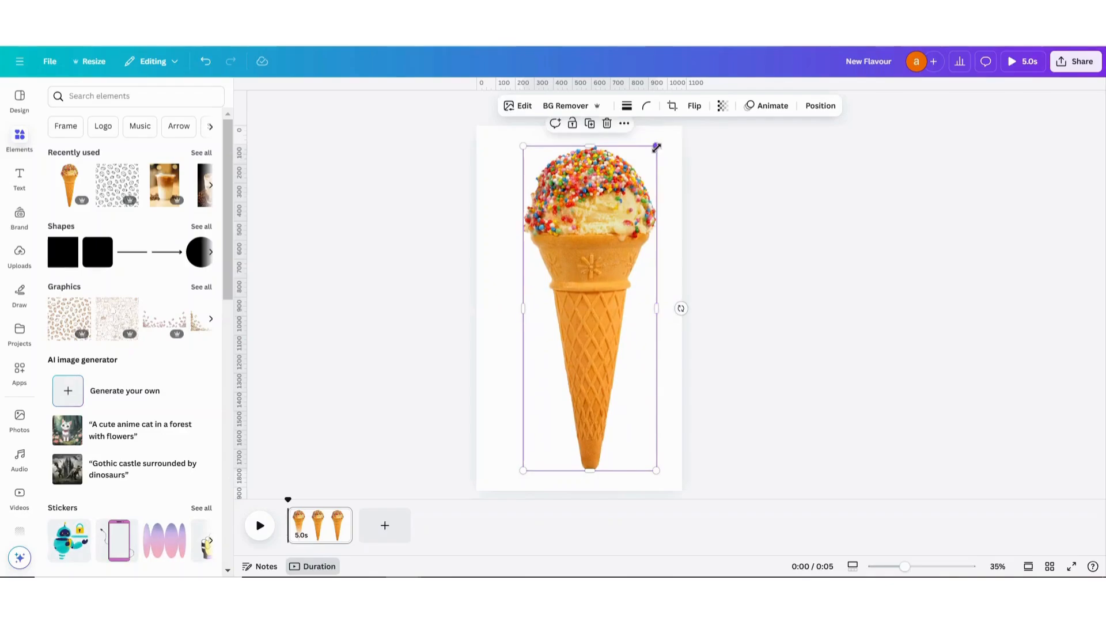
{"action": "left_click_drag", "start_coordinate": [654, 145], "coordinate": [623, 226]}
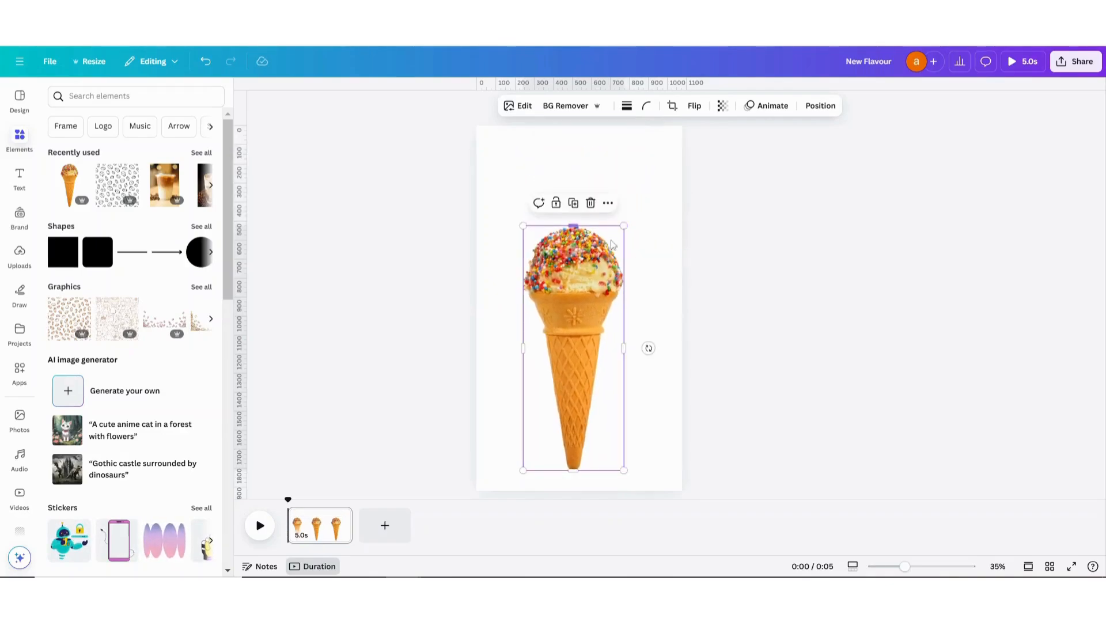
{"action": "left_click_drag", "start_coordinate": [569, 344], "coordinate": [568, 305]}
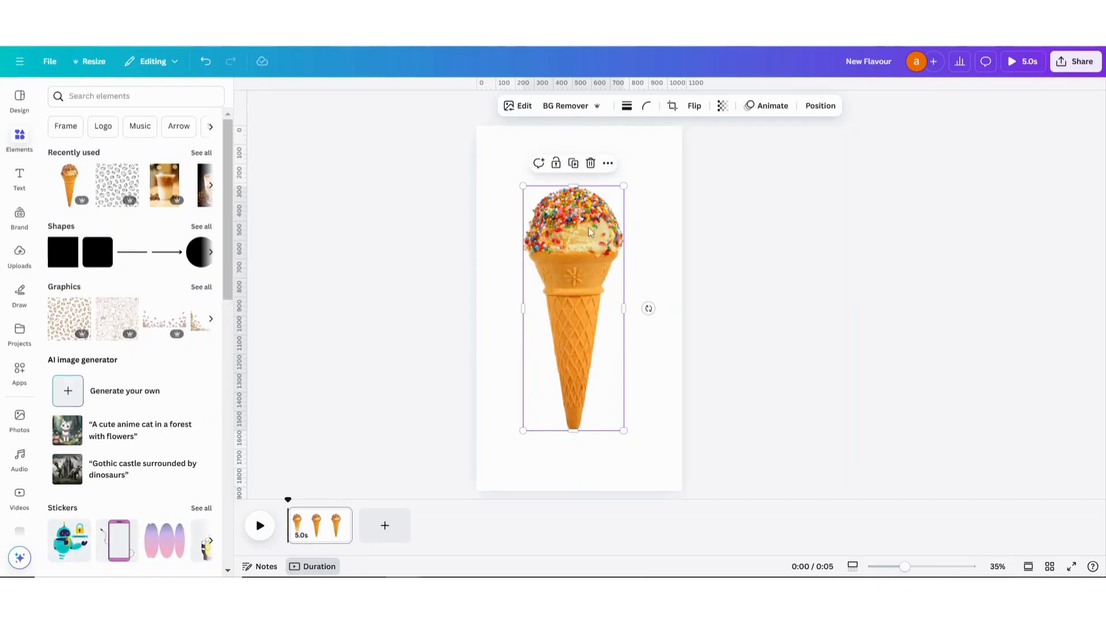
{"action": "left_click", "coordinate": [579, 109]}
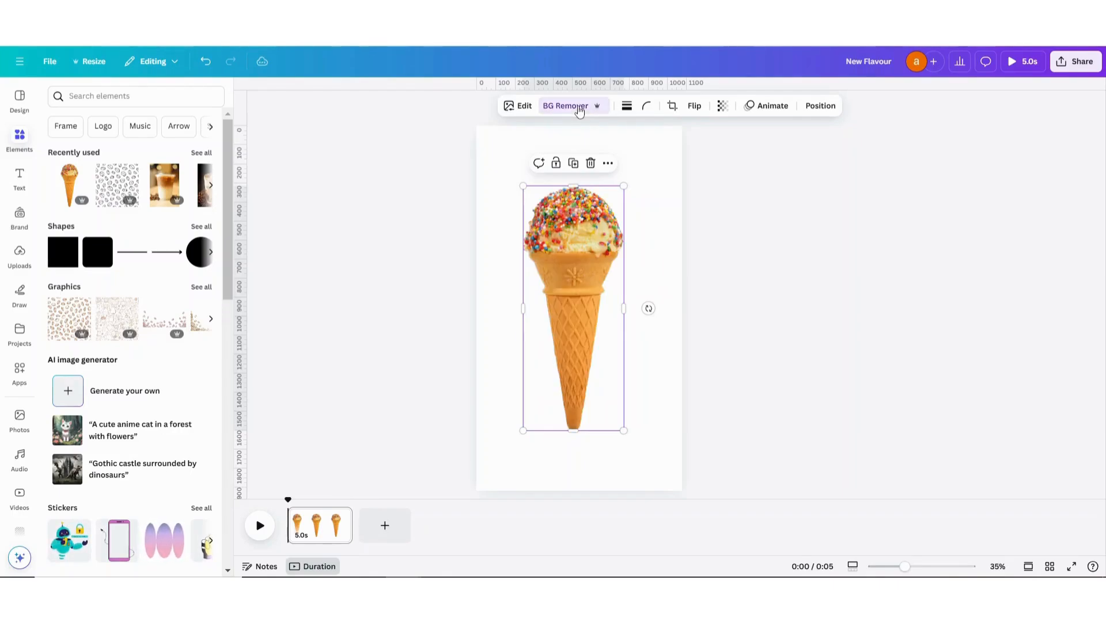
{"action": "left_click", "coordinate": [646, 167]}
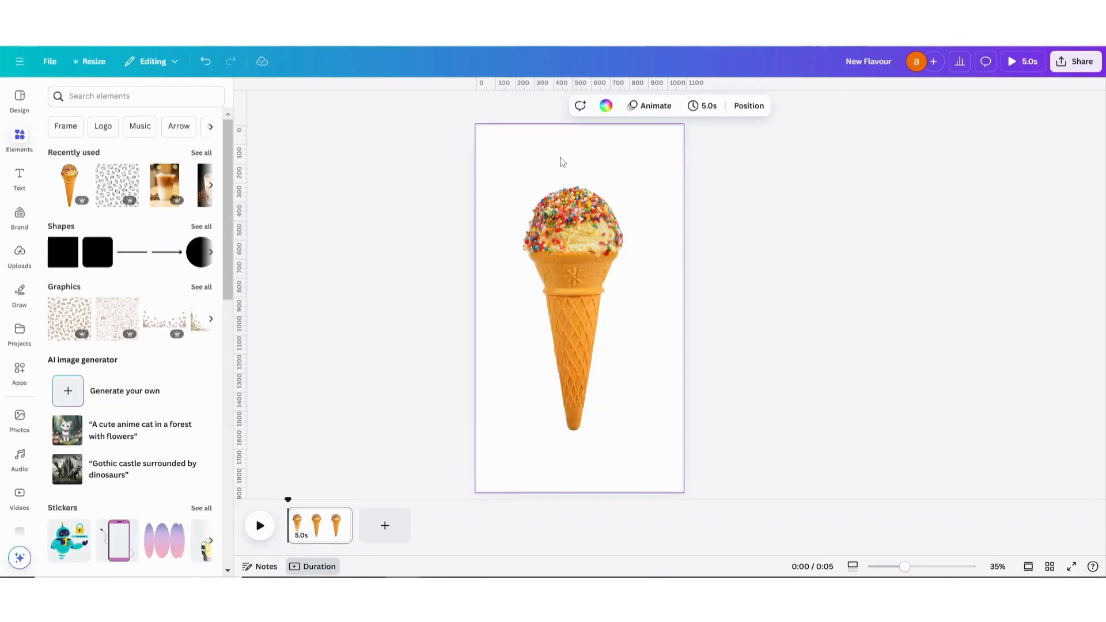
- Add a text box reading "New Flavour" and enlarge it to font size 59.9 above the ice cream
{"action": "left_click", "coordinate": [20, 180]}
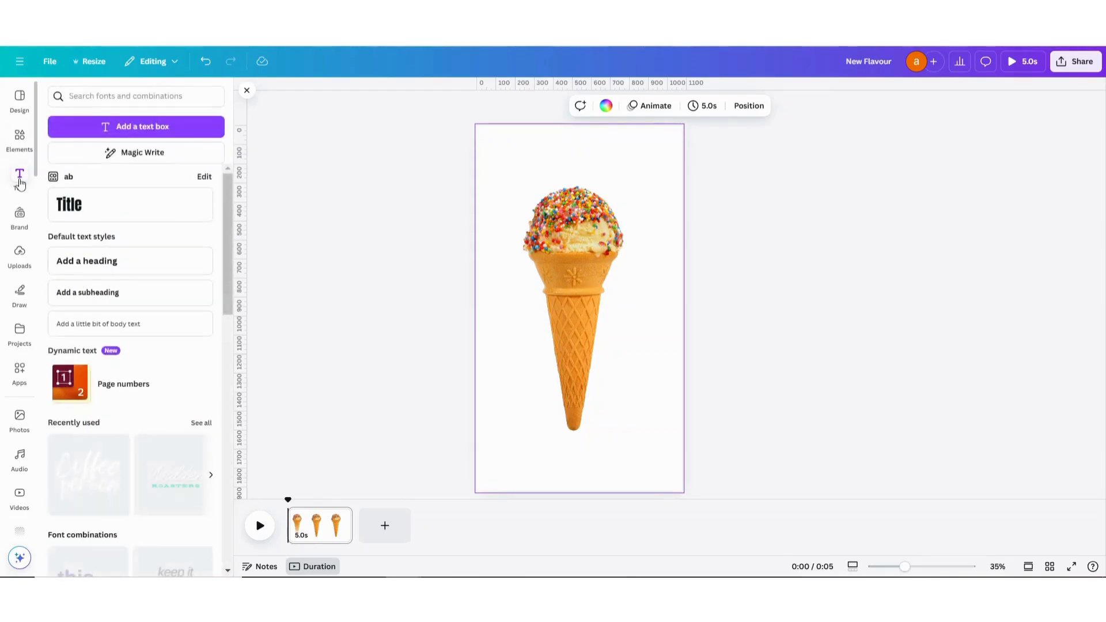
{"action": "left_click", "coordinate": [145, 128]}
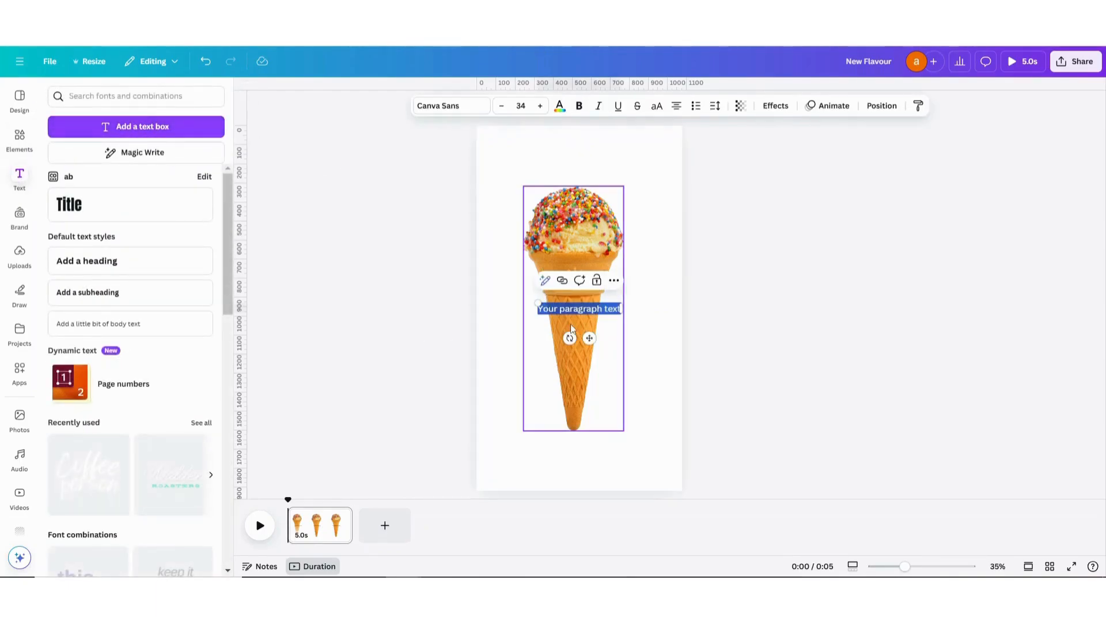
{"action": "type", "text": "New"}
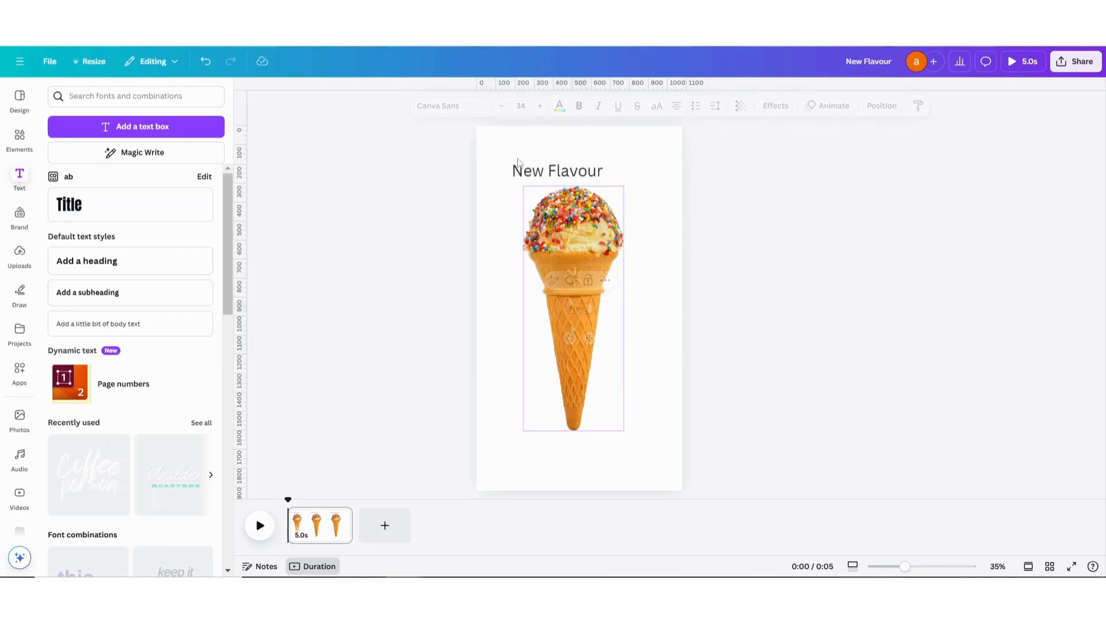
- Apply the Curve shape effect to "New Flavour", adjust the curvature, and rotate and position the text around the scoop's upper edge
{"action": "left_click", "coordinate": [547, 173]}
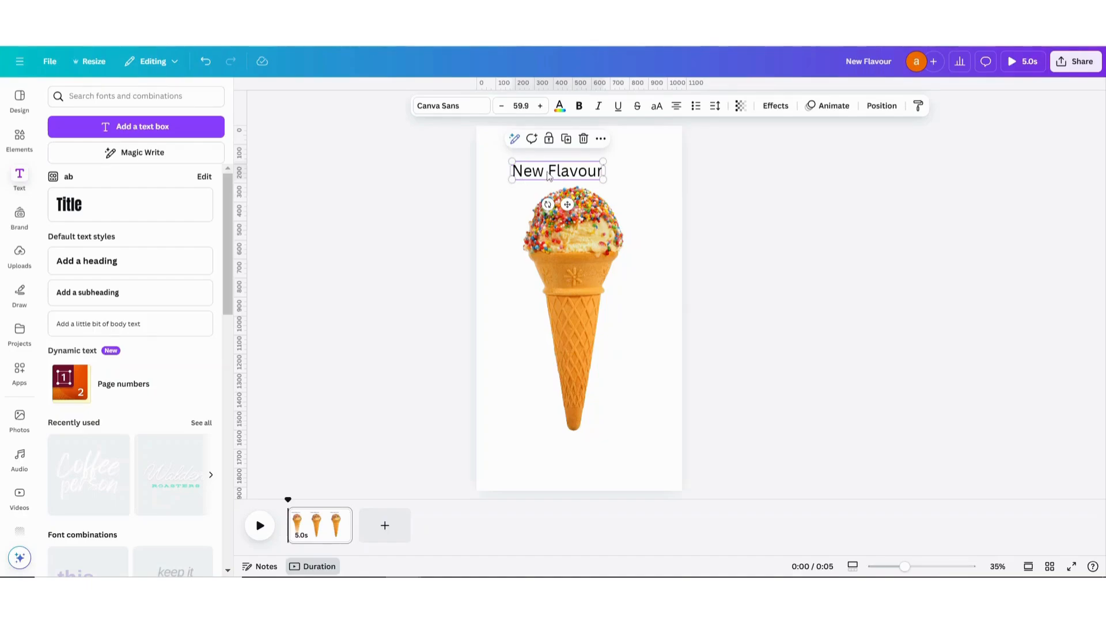
{"action": "left_click", "coordinate": [775, 106]}
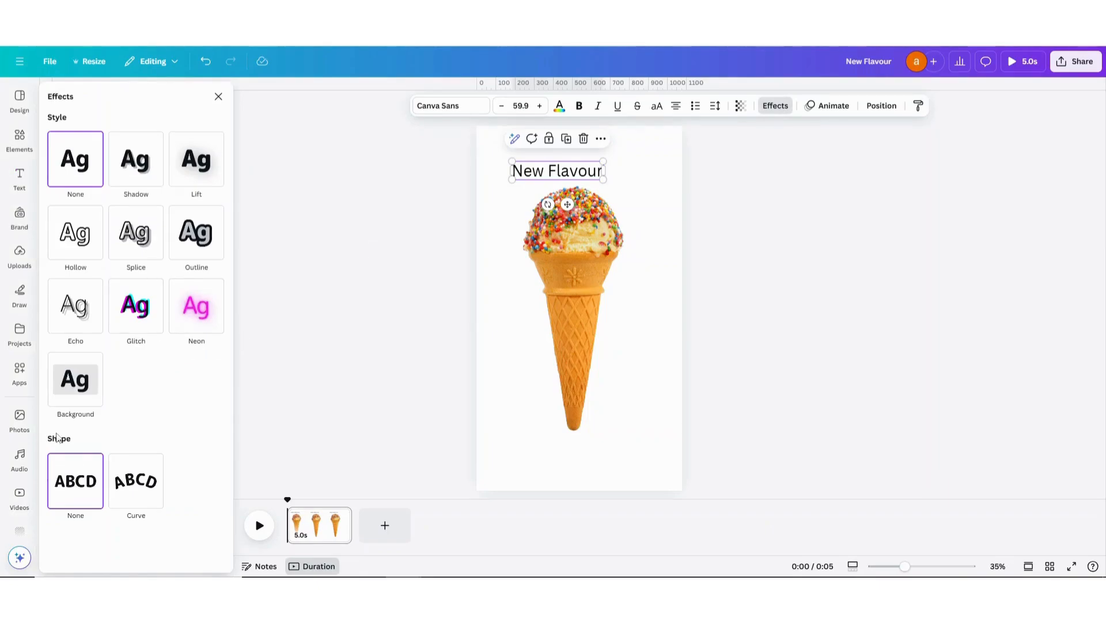
{"action": "left_click", "coordinate": [145, 495]}
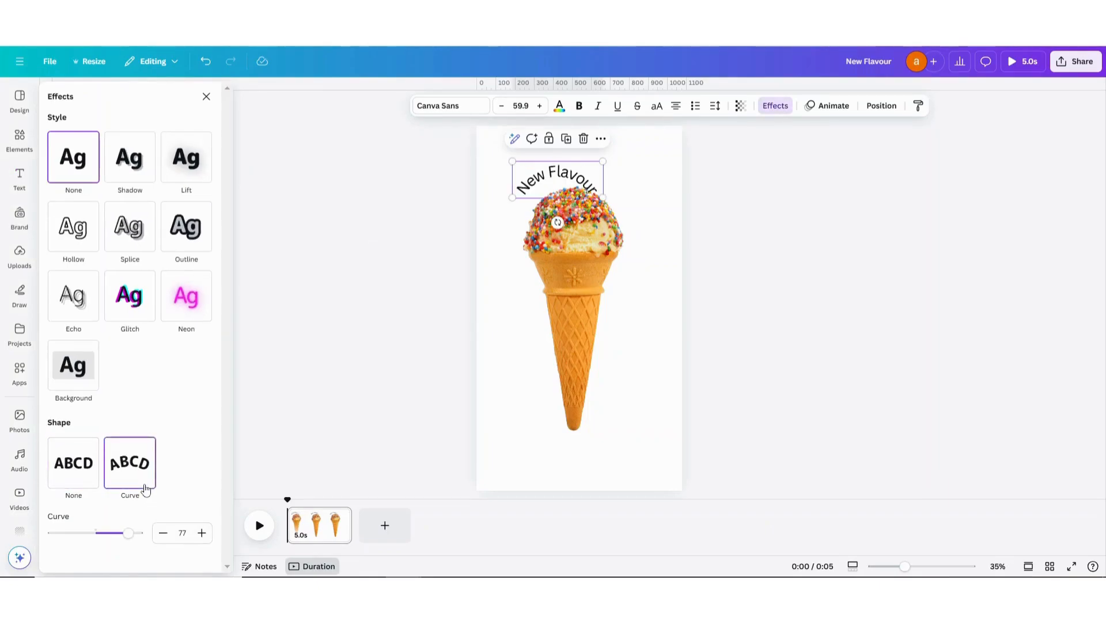
{"action": "mouse_move", "coordinate": [124, 533]}
{"action": "left_mouse_down"}
{"action": "mouse_move", "coordinate": [110, 538]}
{"action": "mouse_move", "coordinate": [127, 533]}
{"action": "left_mouse_up"}
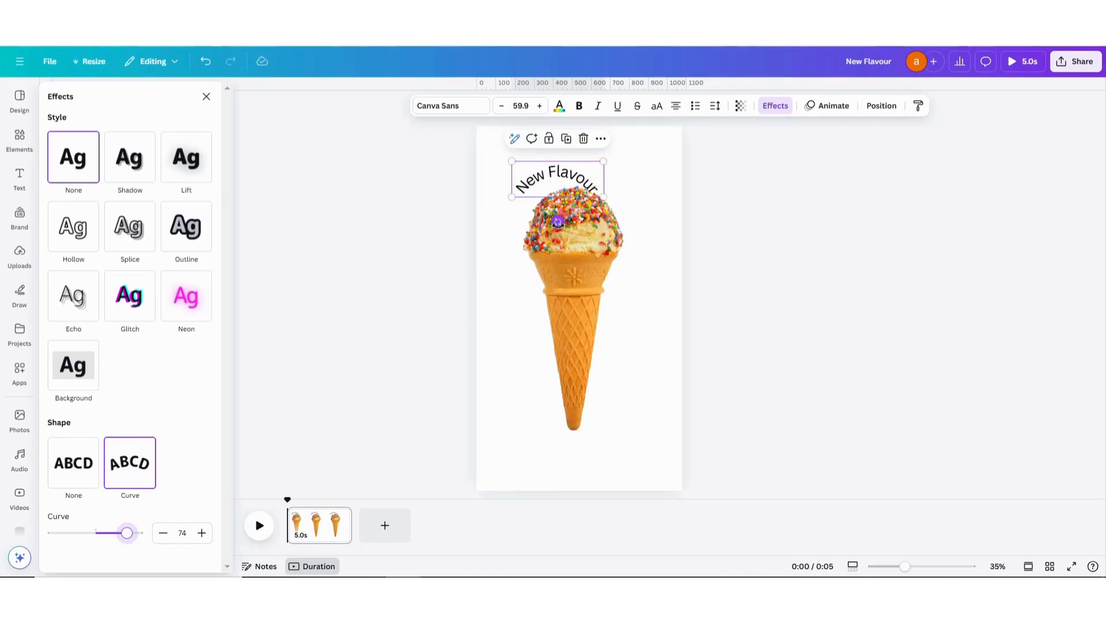
{"action": "left_click_drag", "start_coordinate": [558, 221], "coordinate": [564, 221]}
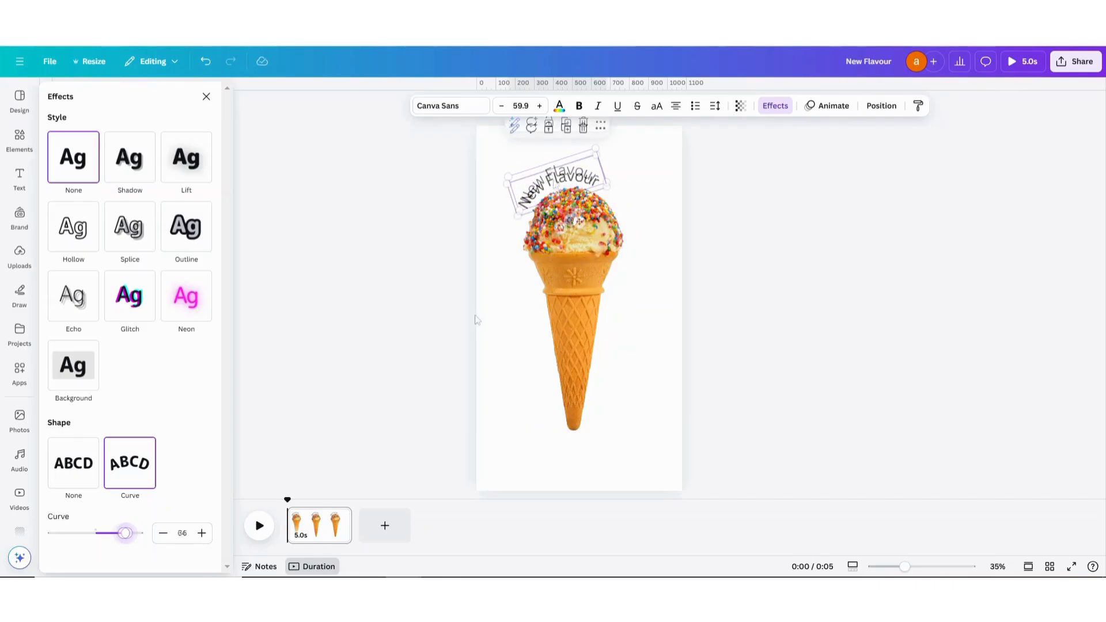
{"action": "left_click", "coordinate": [485, 300]}
- Add a text box reading "Sparkling Color Cone"
{"action": "left_click", "coordinate": [144, 130]}
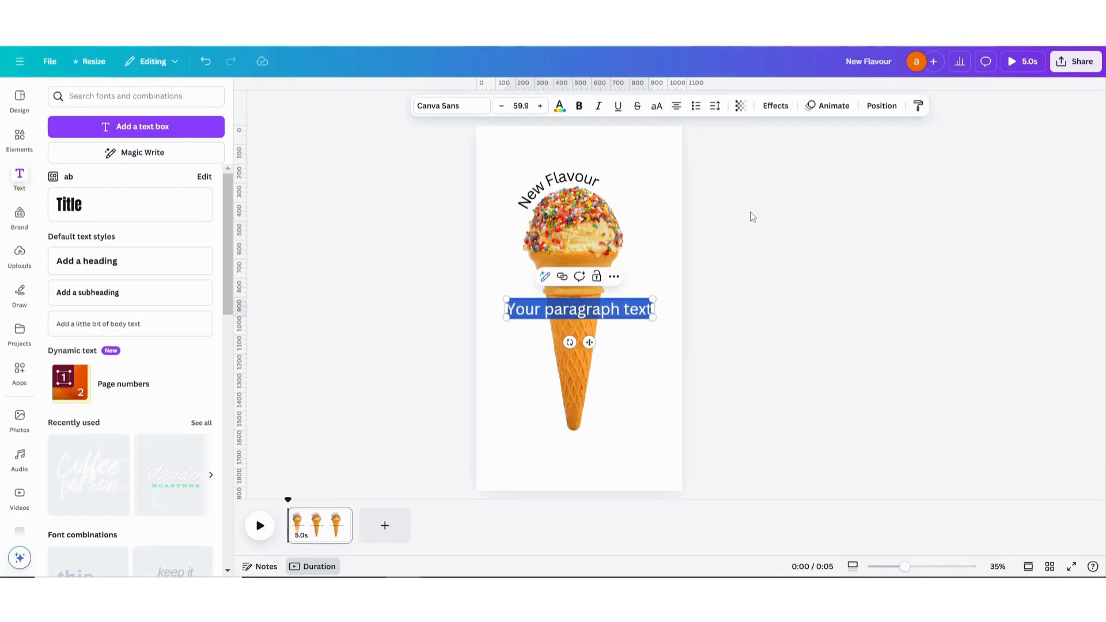
{"action": "type", "text": "s"}
{"action": "key", "text": "BackSpace"}
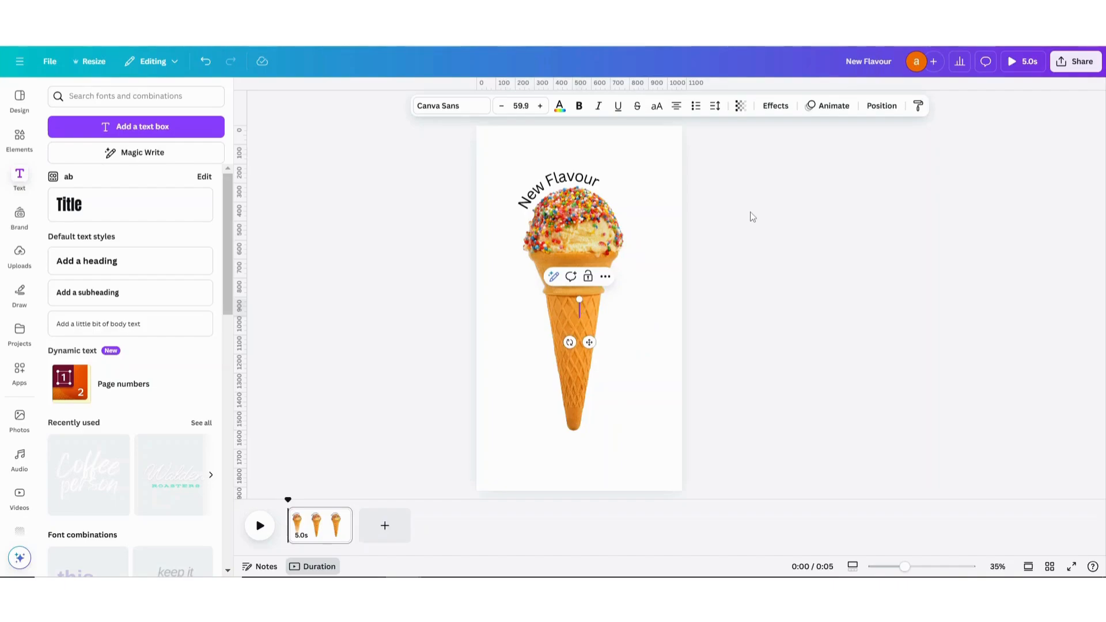
{"action": "type", "text": "SPA"}
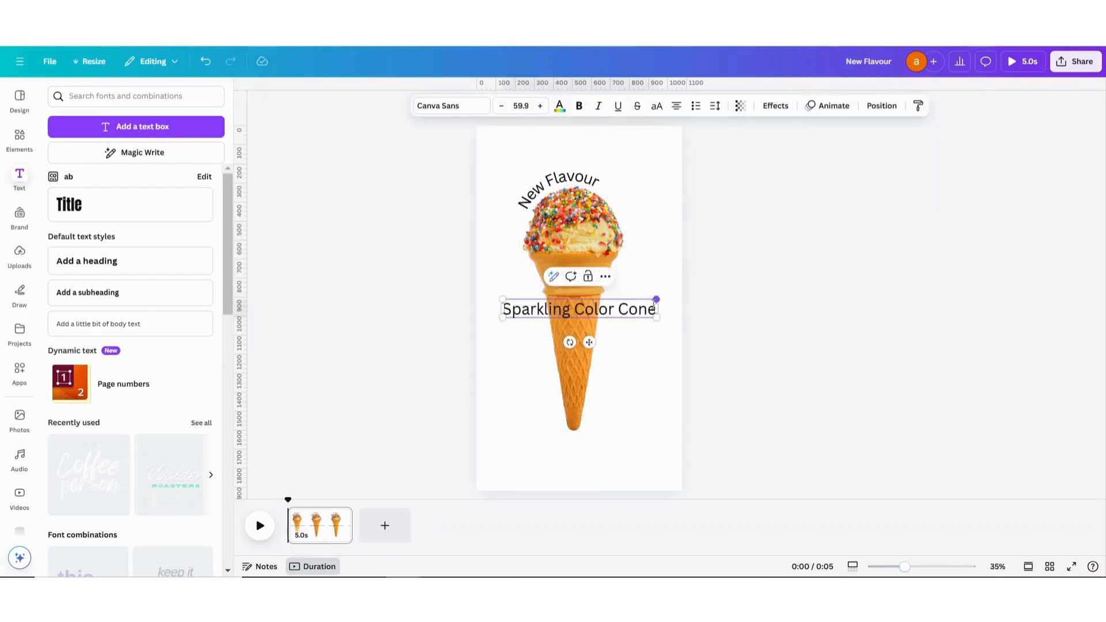
- Scale the "Sparkling Color Cone" text down to font size 50.5 and move it just below the cone's tip, near the page's right edge
{"action": "left_click_drag", "start_coordinate": [657, 299], "coordinate": [632, 302]}
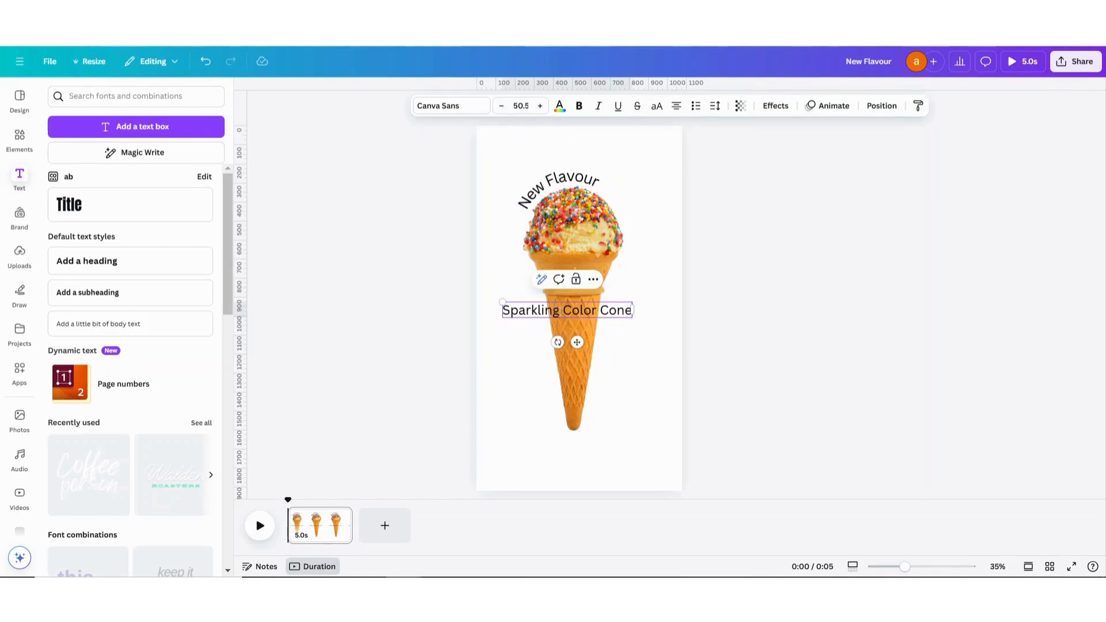
{"action": "left_click", "coordinate": [692, 333]}
{"action": "left_click", "coordinate": [580, 320]}
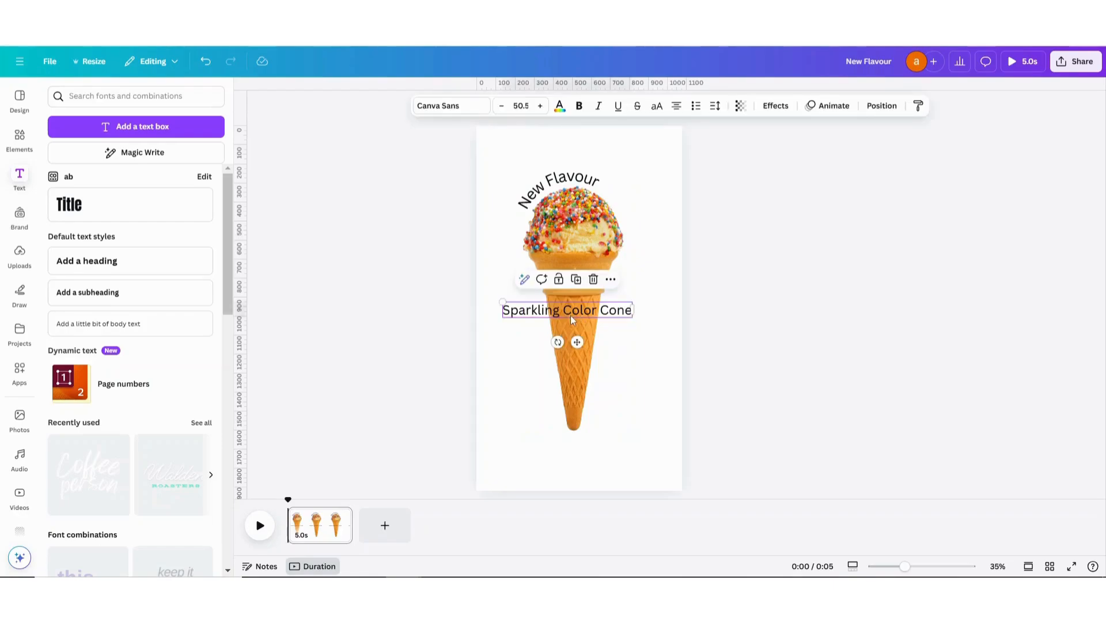
{"action": "left_click_drag", "start_coordinate": [581, 321], "coordinate": [611, 453]}
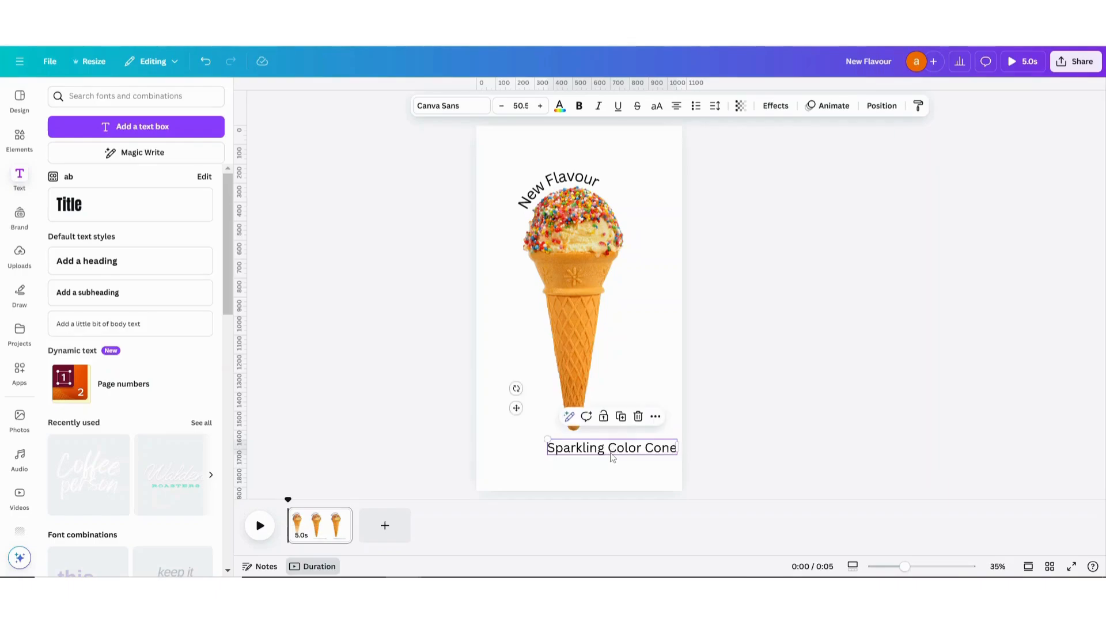
- Add a text box reading "ORDER NOW"
{"action": "left_click", "coordinate": [136, 126]}
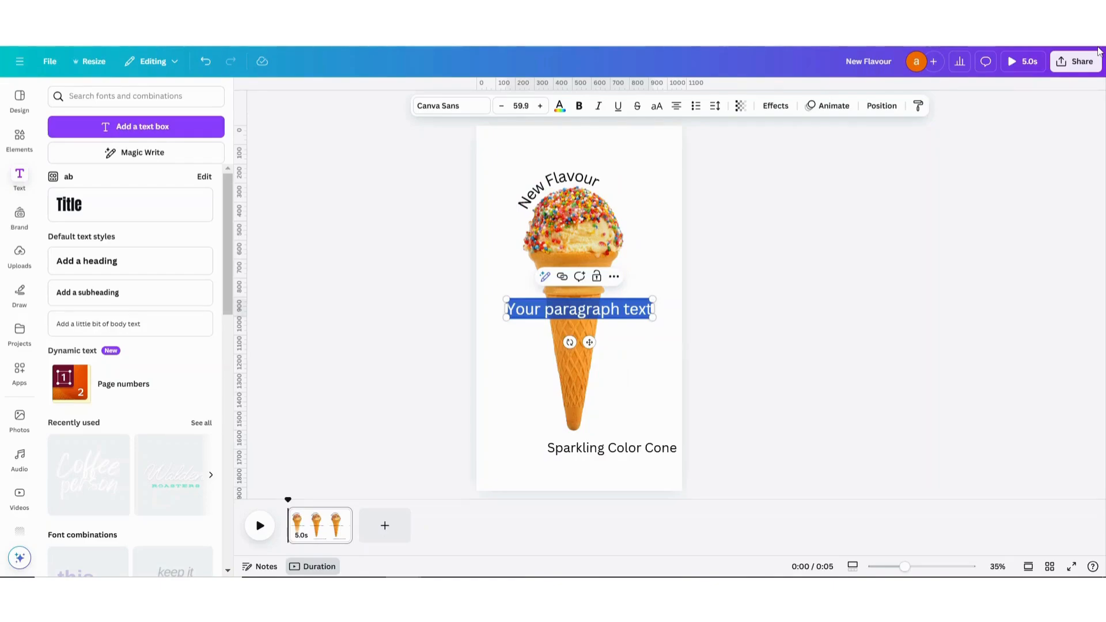
{"action": "type", "text": "0"}
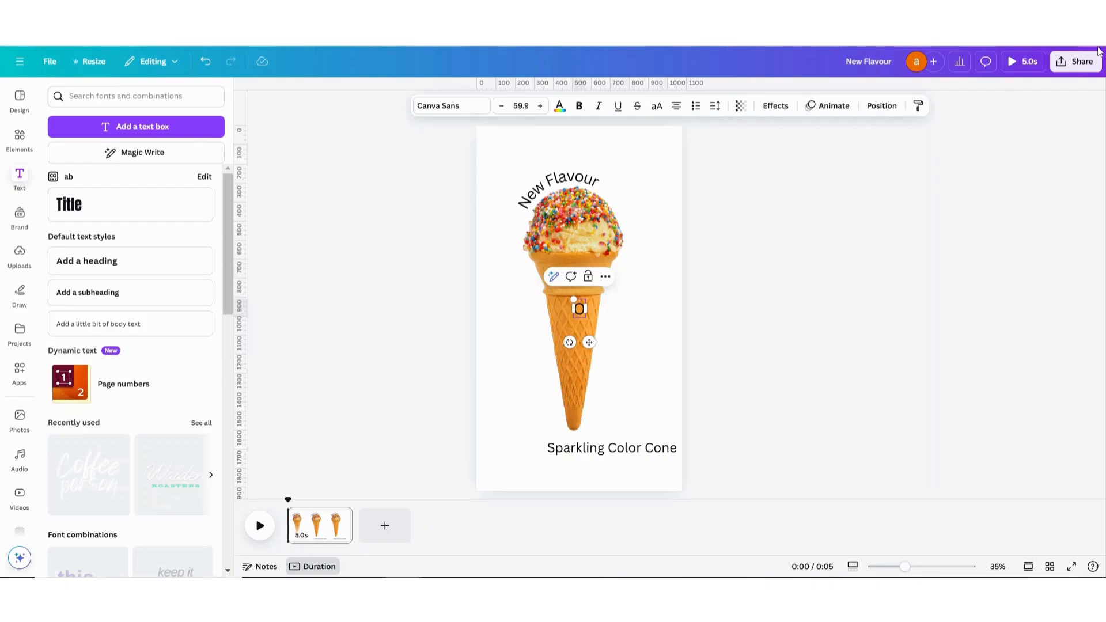
{"action": "type", "text": "RDER"}
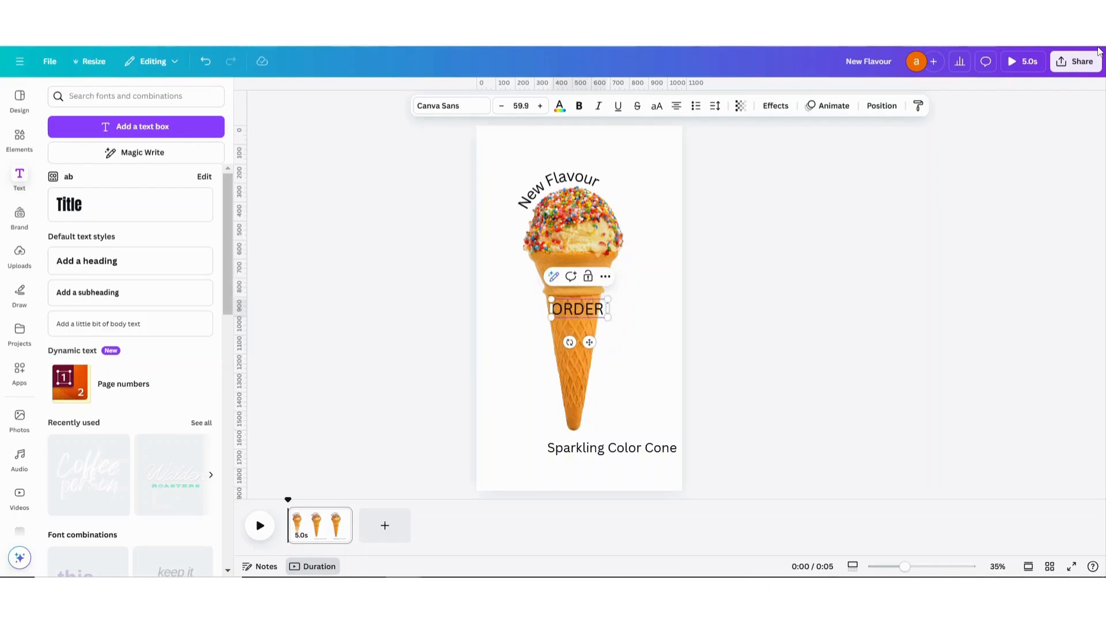
{"action": "type", "text": " NOW"}
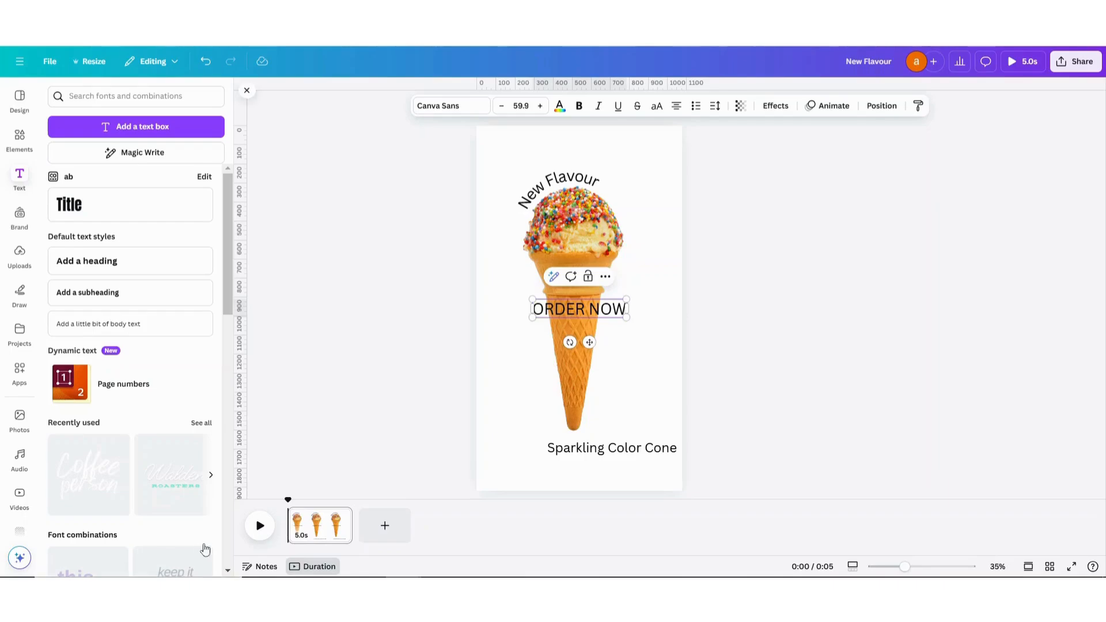
- Give "ORDER NOW" a white Background effect with roundness 26 and spread 11
{"action": "left_click", "coordinate": [771, 110]}
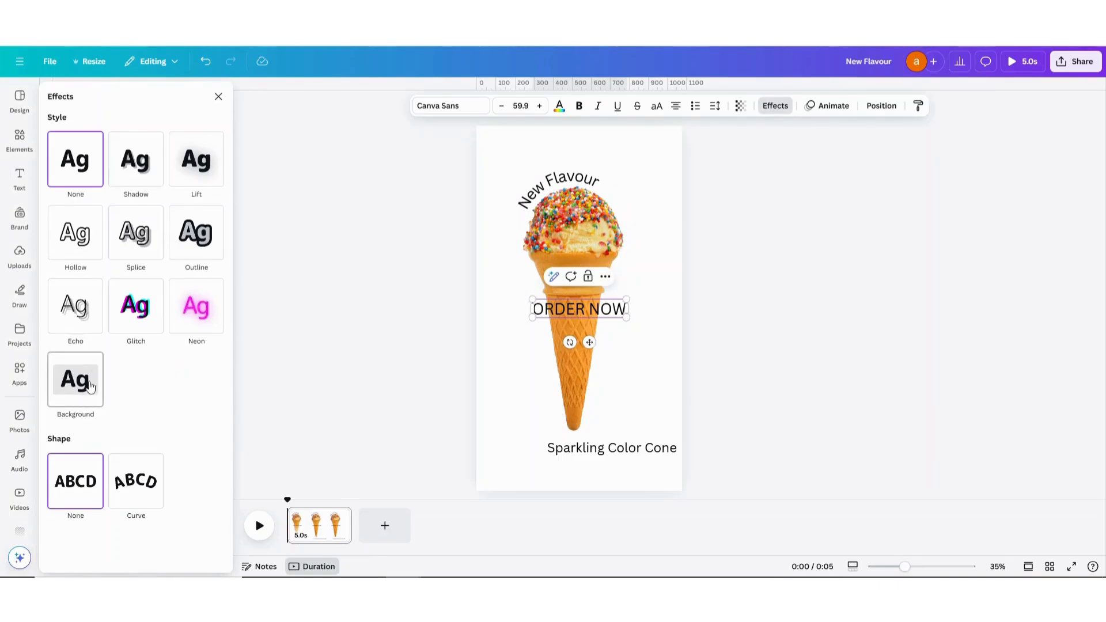
{"action": "left_click", "coordinate": [86, 384]}
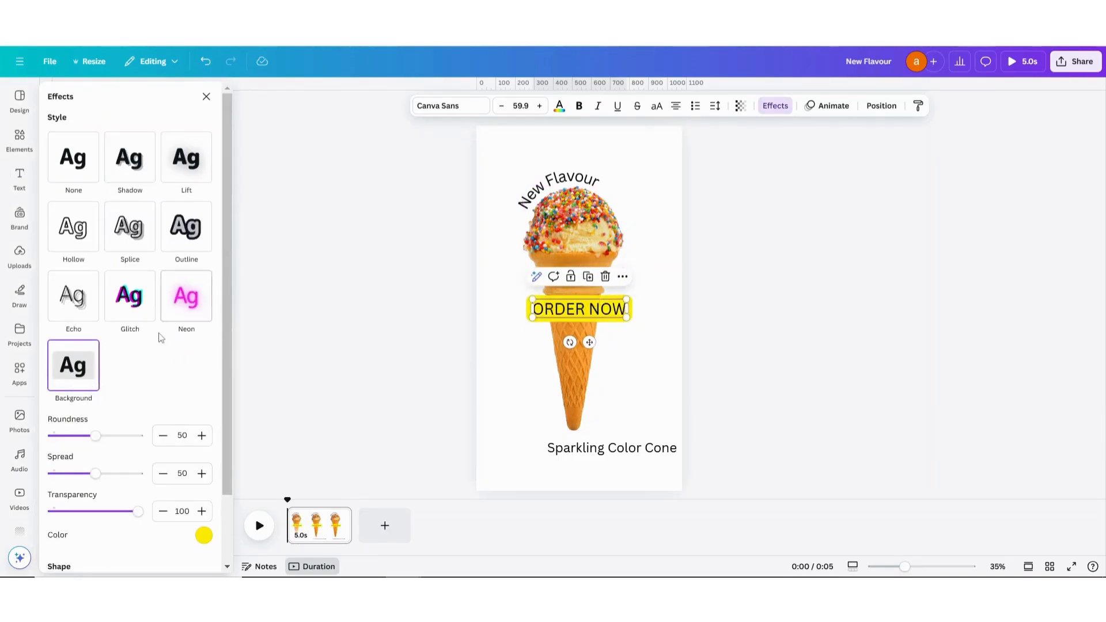
{"action": "scroll", "coordinate": [159, 337], "scroll_direction": "down", "scroll_amount": 2}
{"action": "left_click_drag", "start_coordinate": [94, 356], "coordinate": [62, 394]}
{"action": "left_click", "coordinate": [201, 461]}
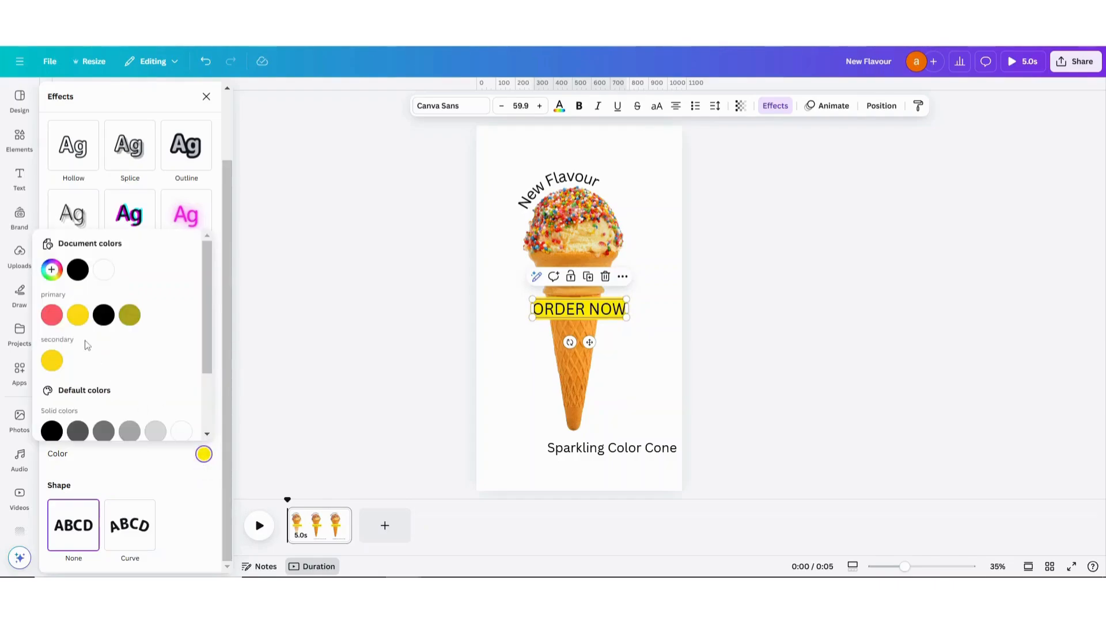
{"action": "left_click", "coordinate": [103, 269]}
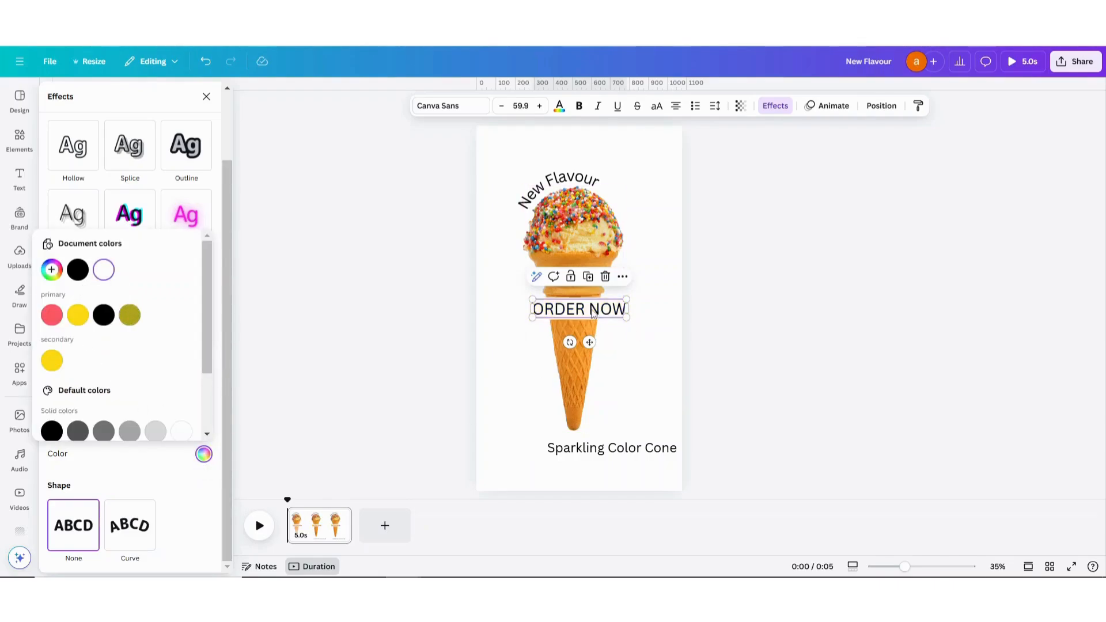
- Scale "ORDER NOW" down to font size 43.7 and place it directly beneath the "Sparkling Color Cone" text
{"action": "left_click_drag", "start_coordinate": [593, 312], "coordinate": [612, 470]}
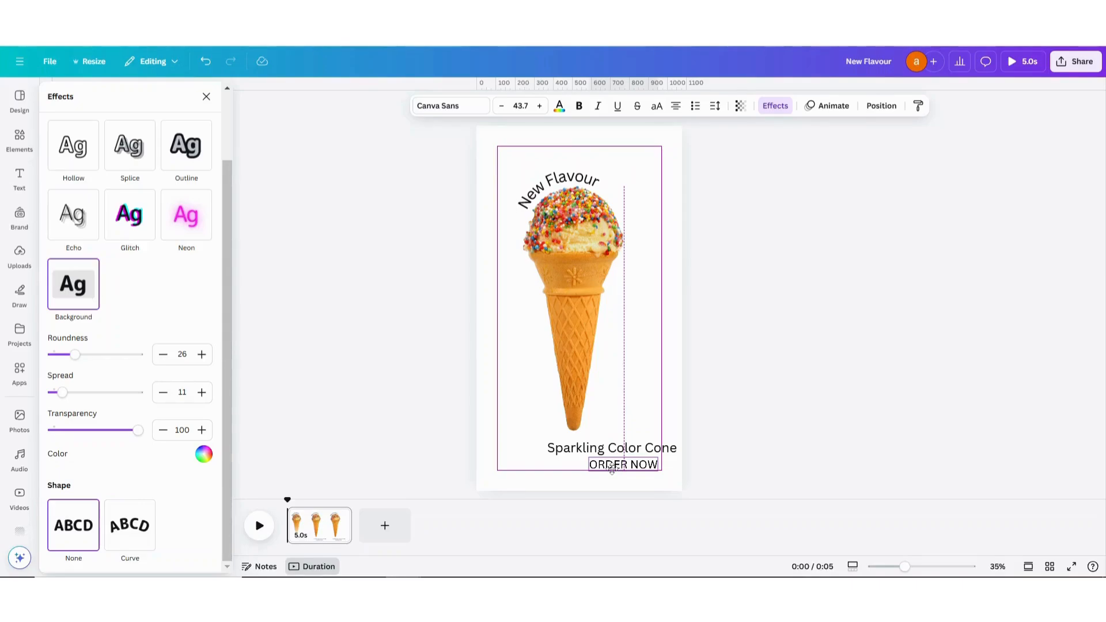
{"action": "left_click_drag", "start_coordinate": [611, 470], "coordinate": [612, 470]}
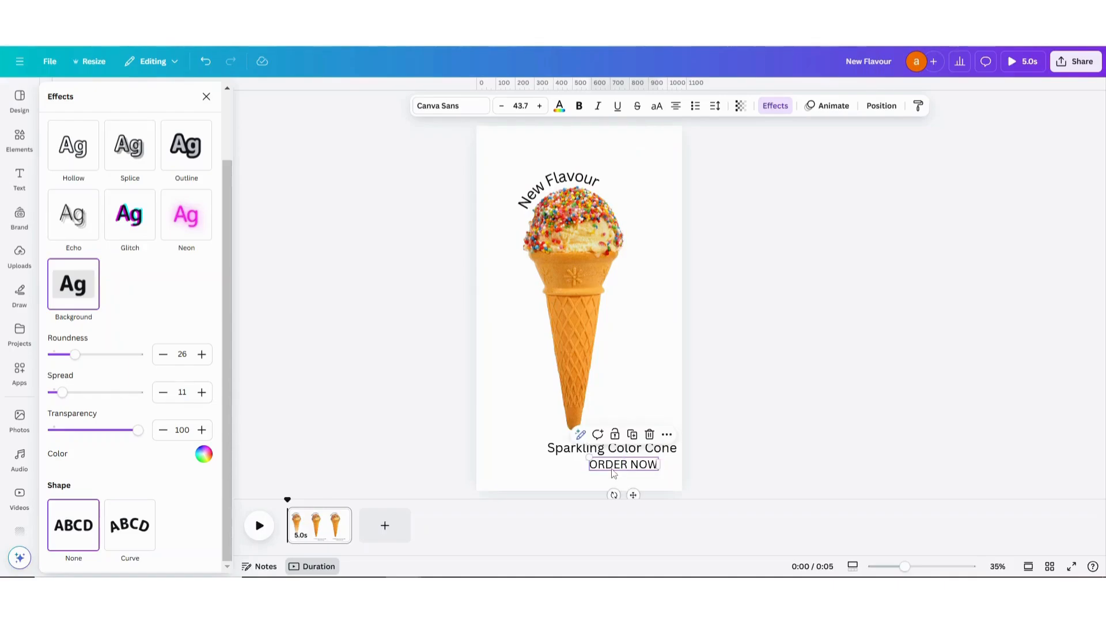
- Set the page background to the beige photo colour taken from the ice cream image
{"action": "left_click", "coordinate": [559, 471]}
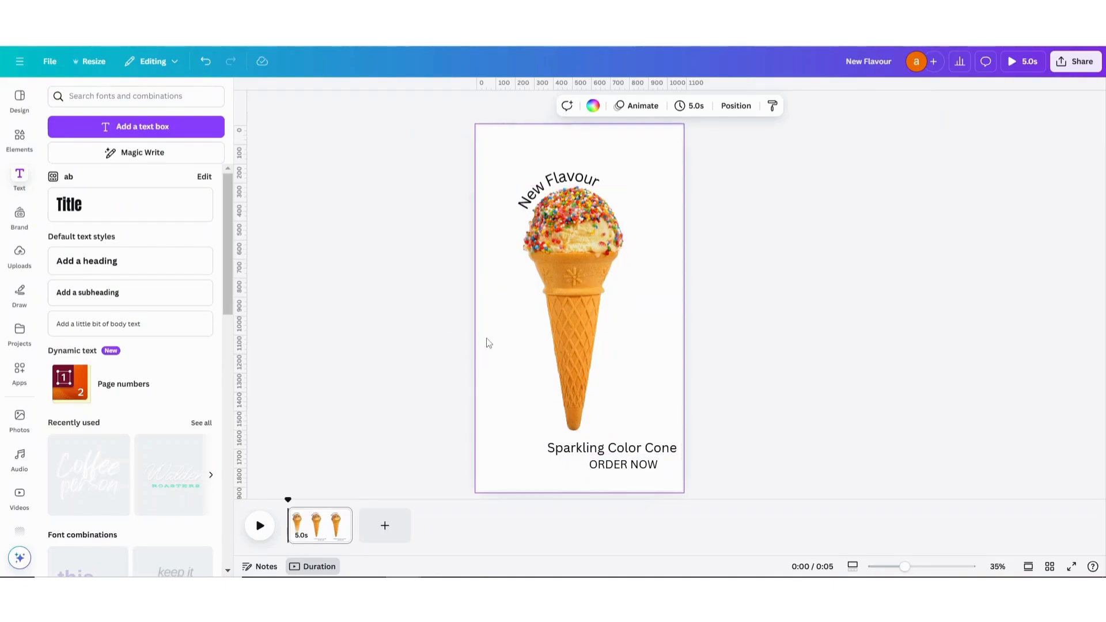
{"action": "left_click", "coordinate": [593, 107]}
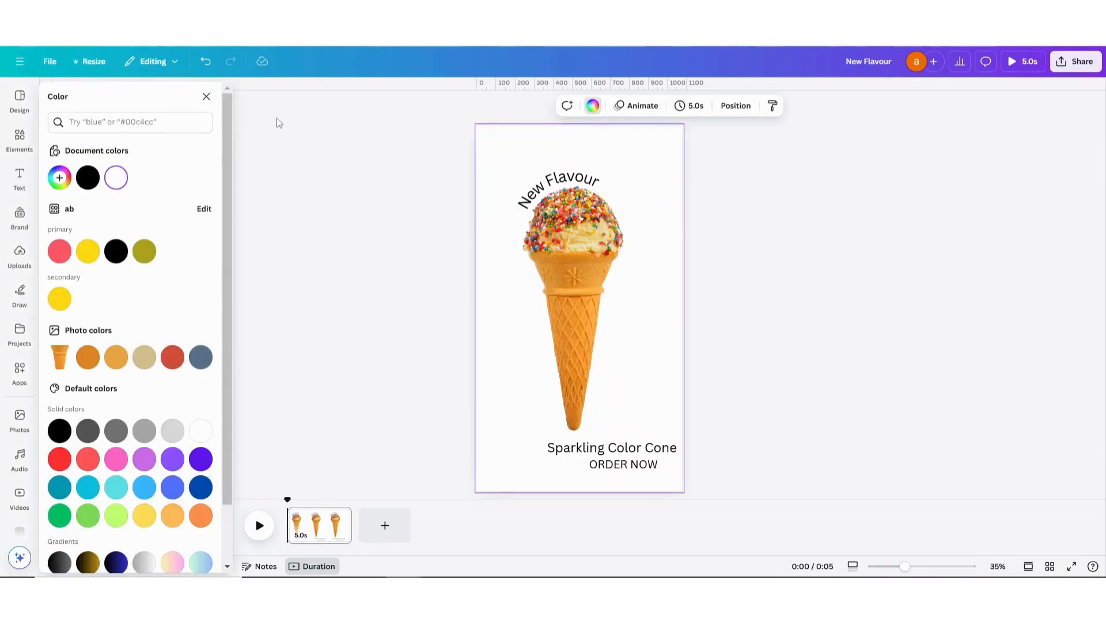
{"action": "left_click", "coordinate": [146, 359]}
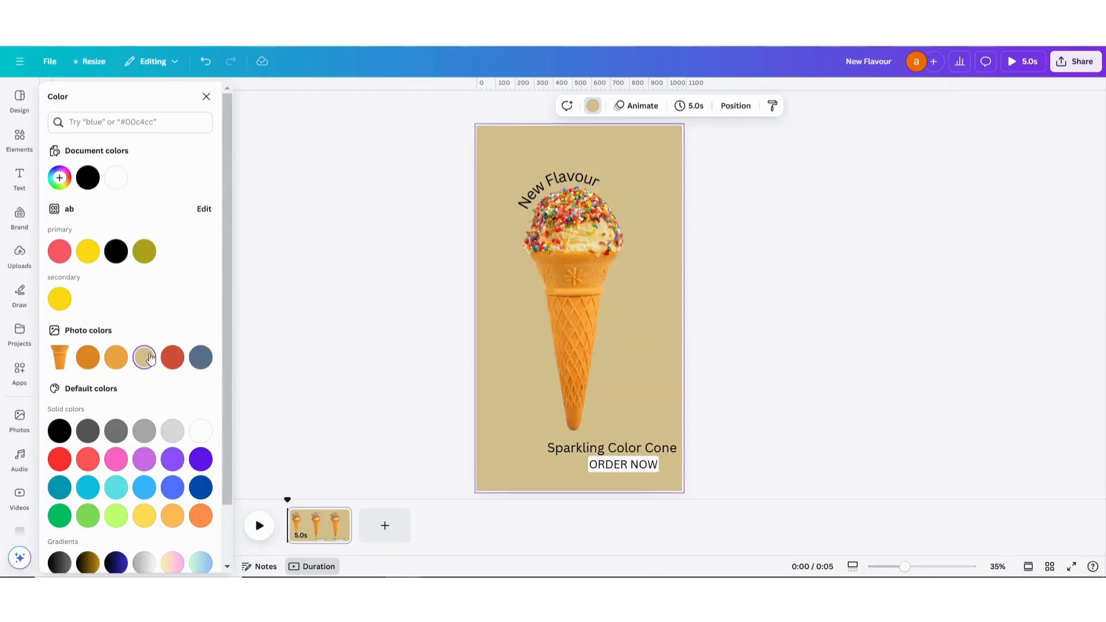
{"action": "left_click", "coordinate": [344, 225]}
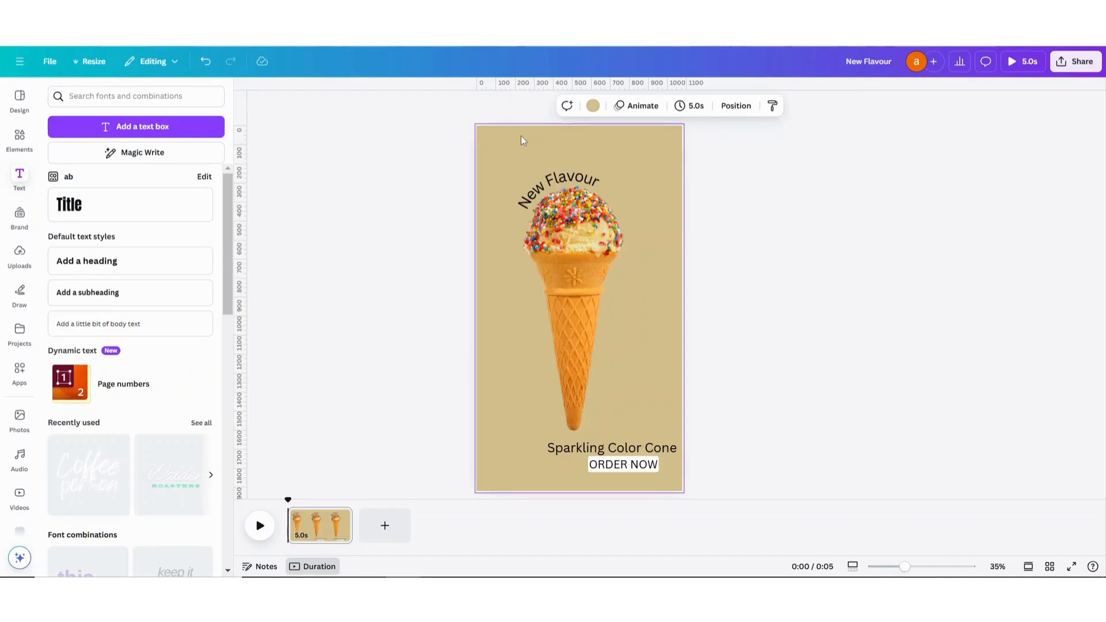
- Change the page background's beige fill from a solid colour to a gradient
{"action": "left_click", "coordinate": [595, 106]}
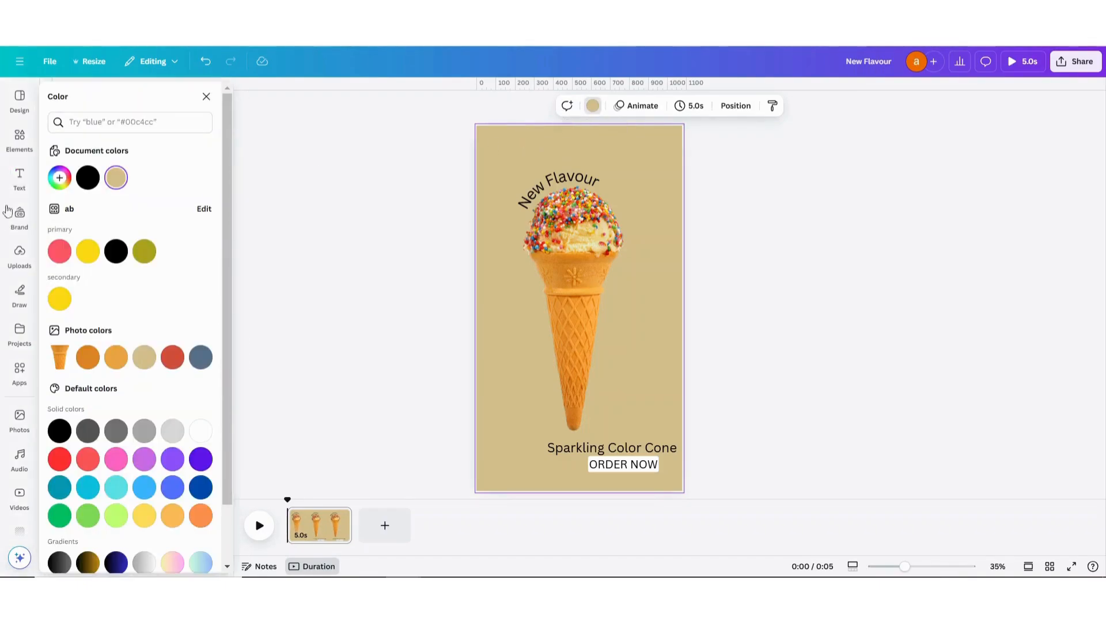
{"action": "left_click", "coordinate": [116, 178]}
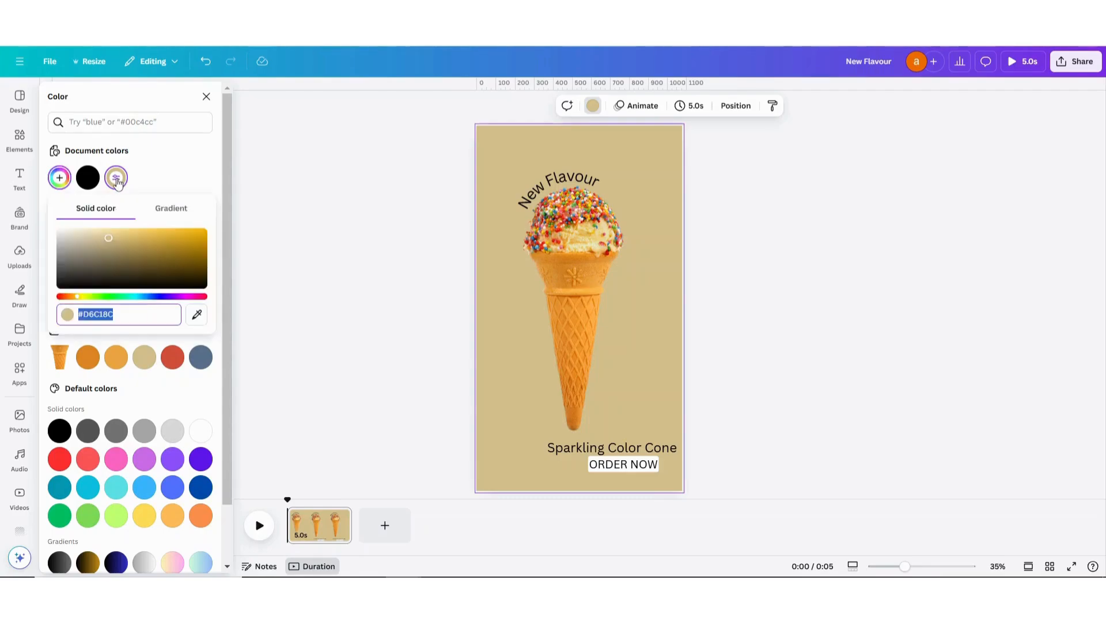
{"action": "left_click", "coordinate": [167, 211]}
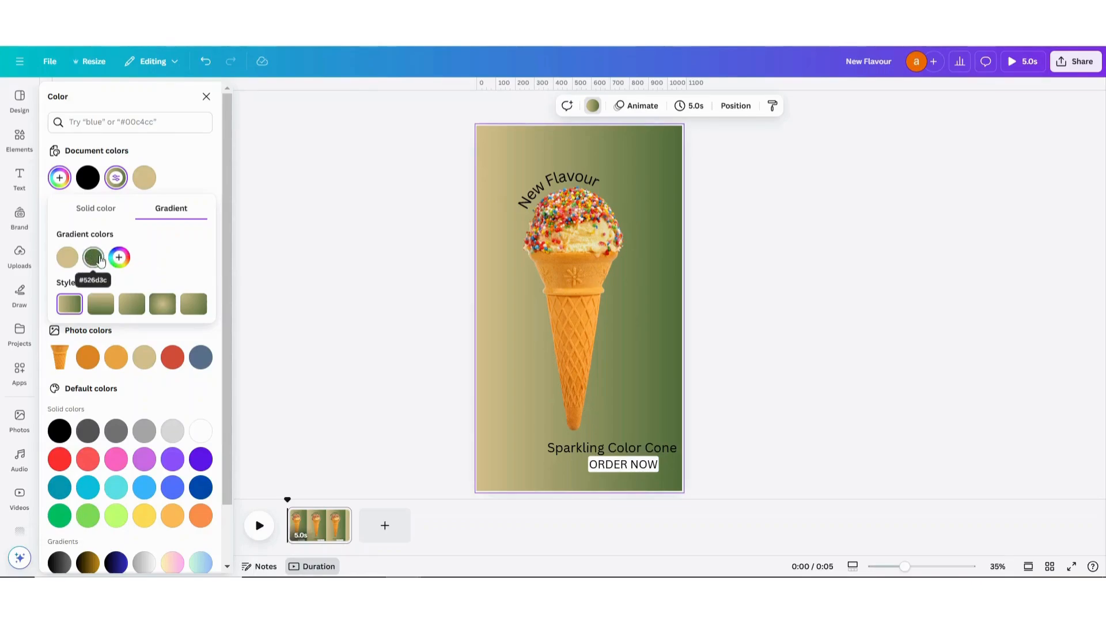
- Copy the first gradient colour's hex code #D6C18C and use it for the second gradient colour
{"action": "left_click", "coordinate": [67, 262]}
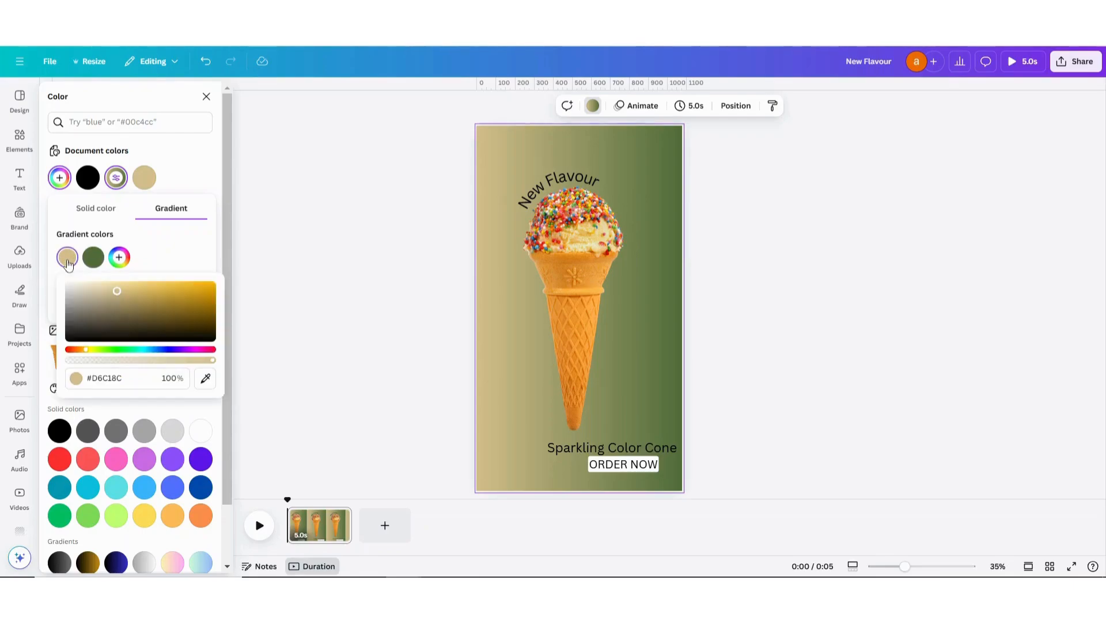
{"action": "left_click", "coordinate": [113, 376]}
{"action": "left_click_drag", "start_coordinate": [134, 380], "coordinate": [93, 379]}
{"action": "key", "text": "ctrl+c"}
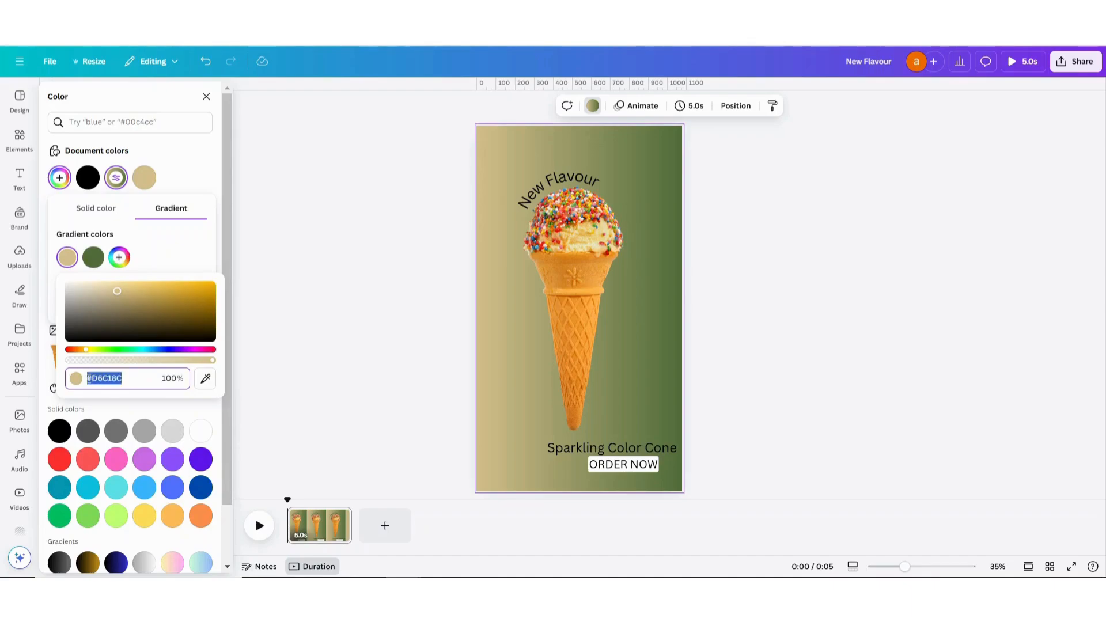
{"action": "left_click", "coordinate": [92, 257]}
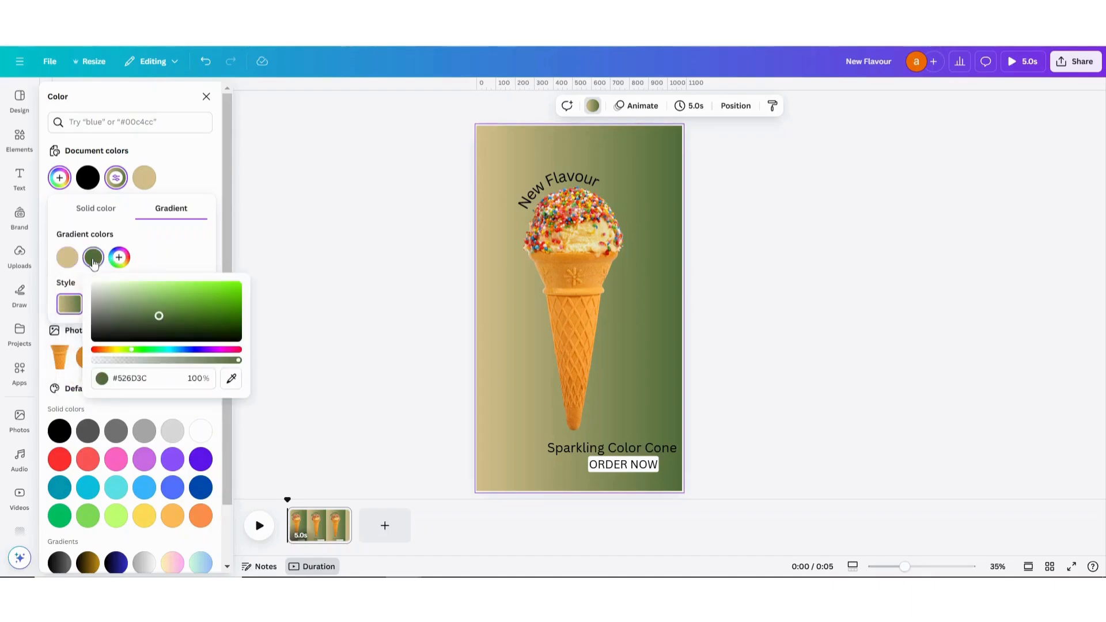
{"action": "left_click_drag", "start_coordinate": [113, 378], "coordinate": [151, 379]}
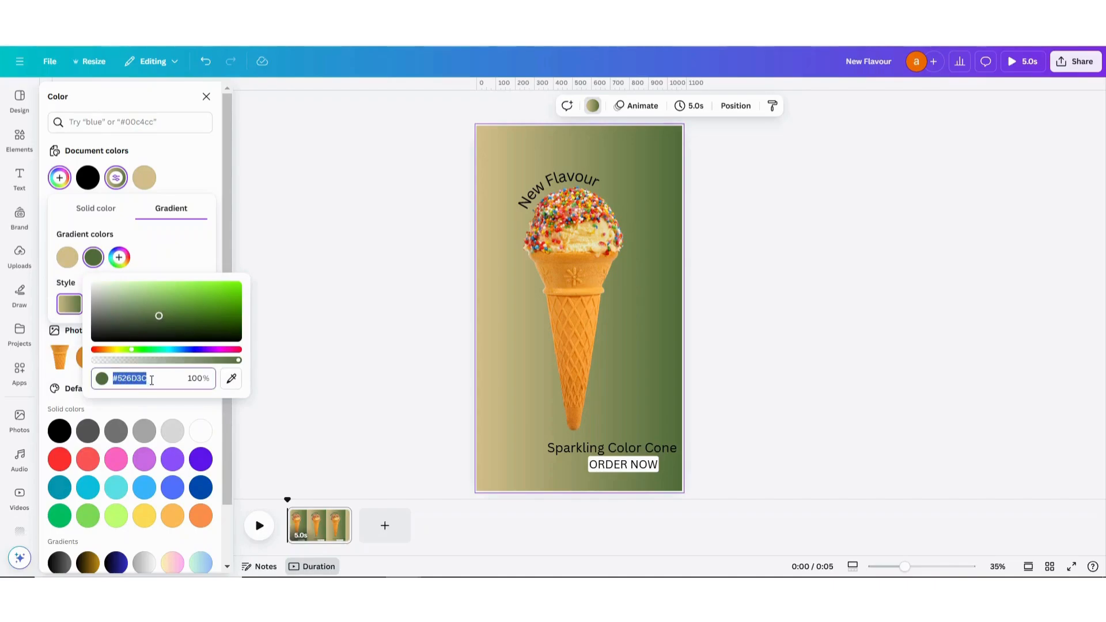
{"action": "key", "text": "ctrl+v"}
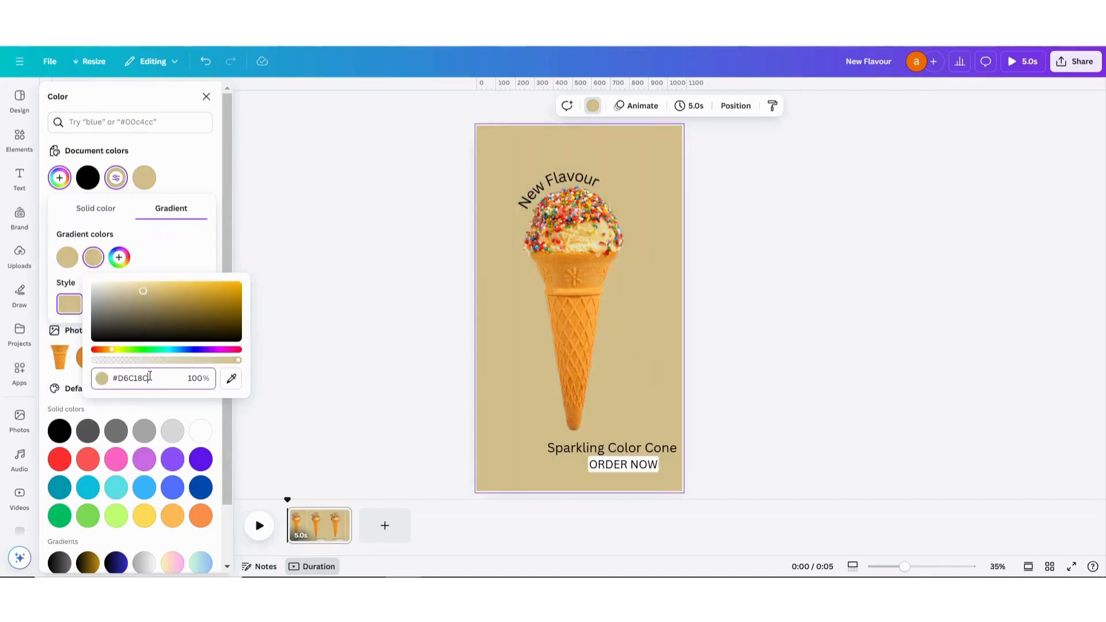
- Add a third gradient colour of #D6C18C and lighten the first colour to #F4EEDE and the second to #E6D9B8
{"action": "left_click", "coordinate": [119, 259]}
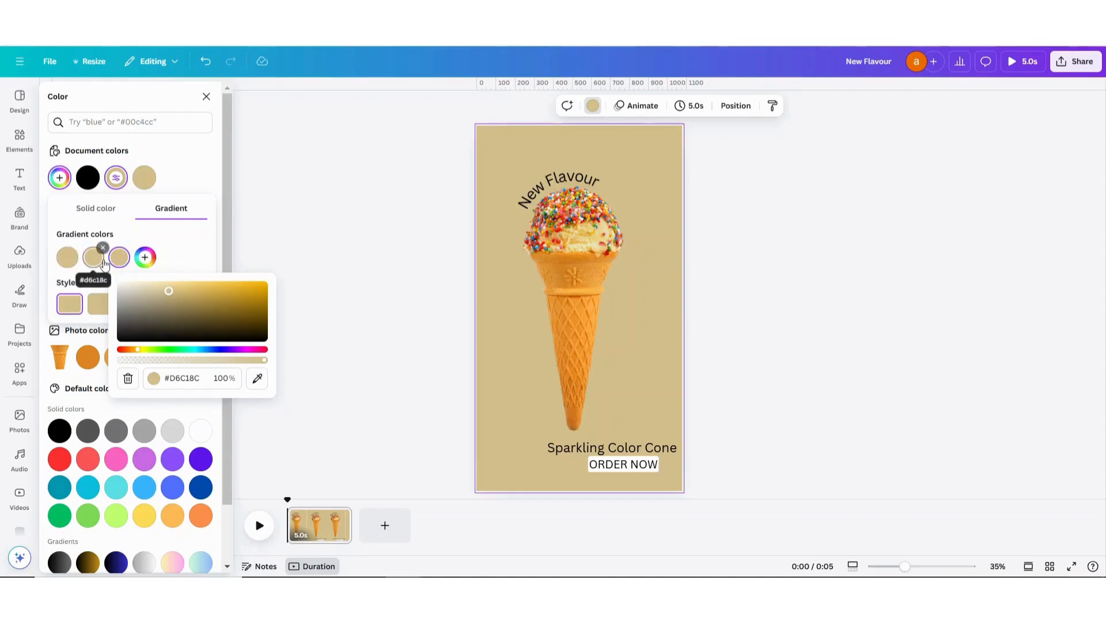
{"action": "left_click", "coordinate": [70, 259]}
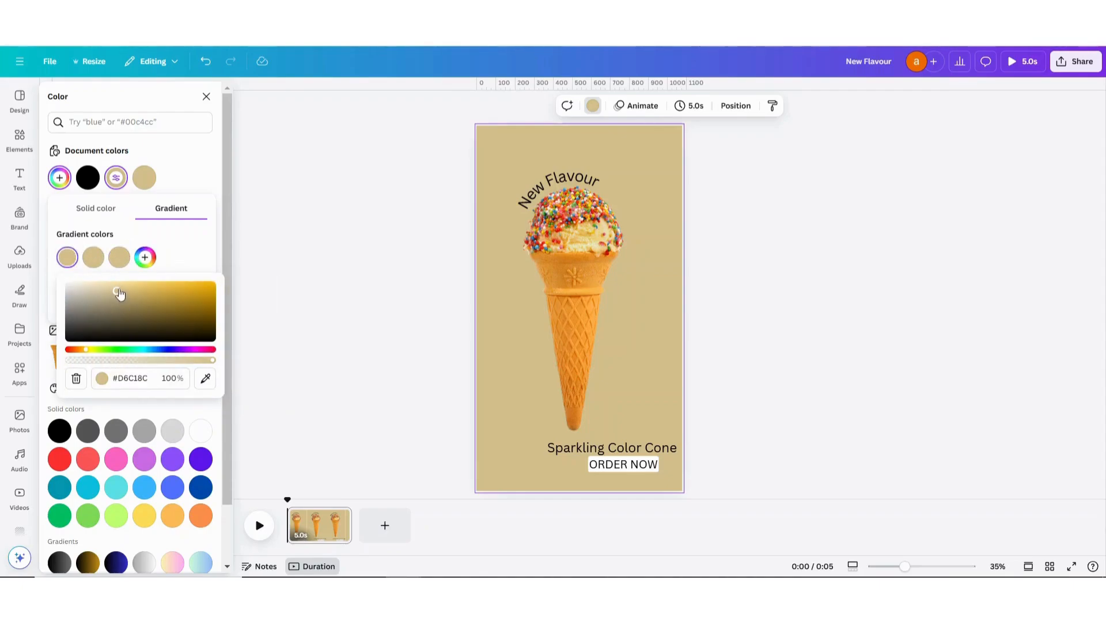
{"action": "left_click_drag", "start_coordinate": [117, 291], "coordinate": [78, 284]}
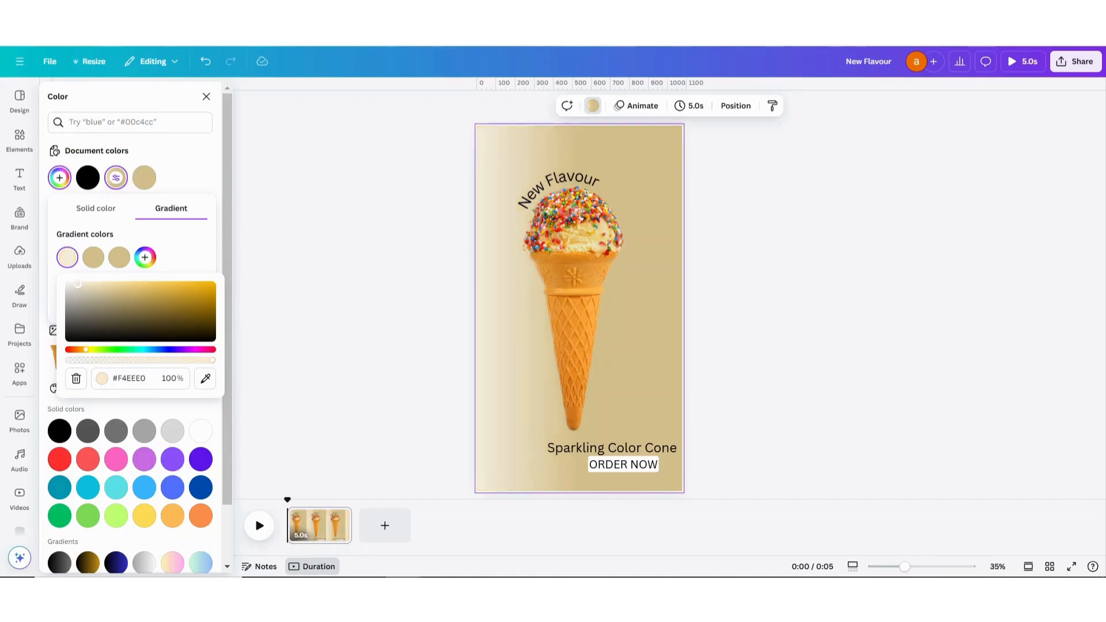
{"action": "left_click", "coordinate": [93, 257]}
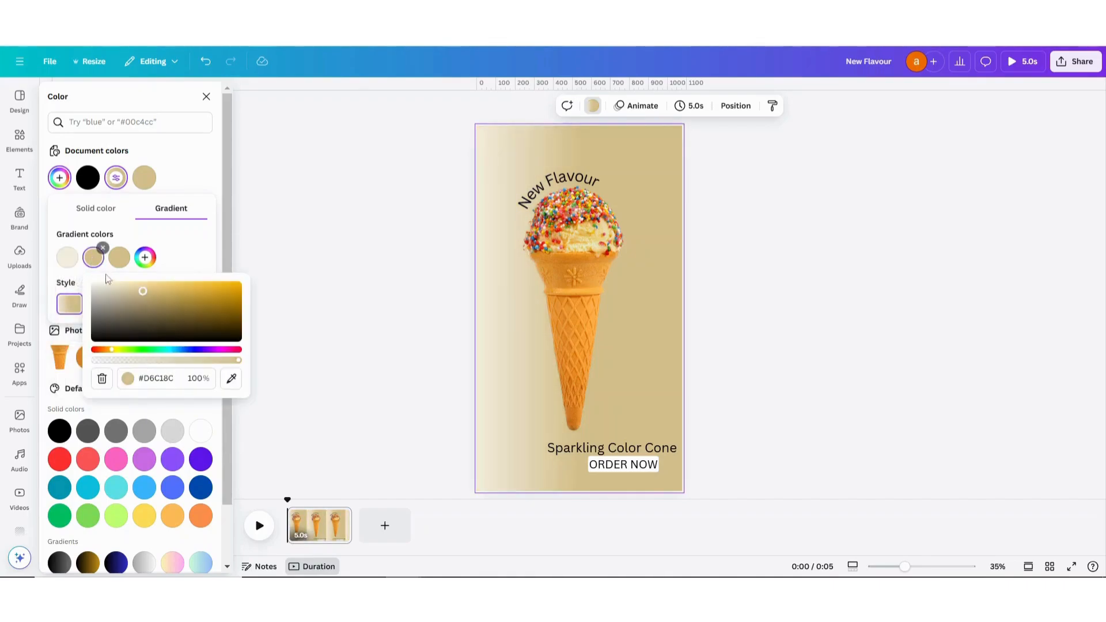
{"action": "left_click_drag", "start_coordinate": [141, 294], "coordinate": [121, 287]}
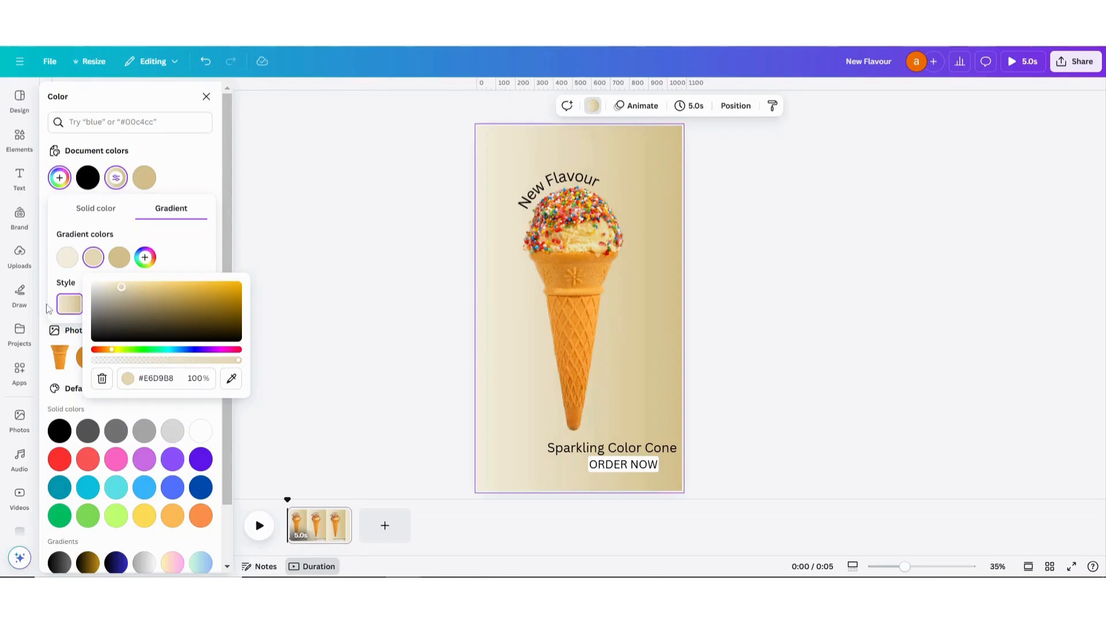
- Apply the circular gradient style, centred at 50% 50%, to the page background
{"action": "left_click", "coordinate": [175, 271]}
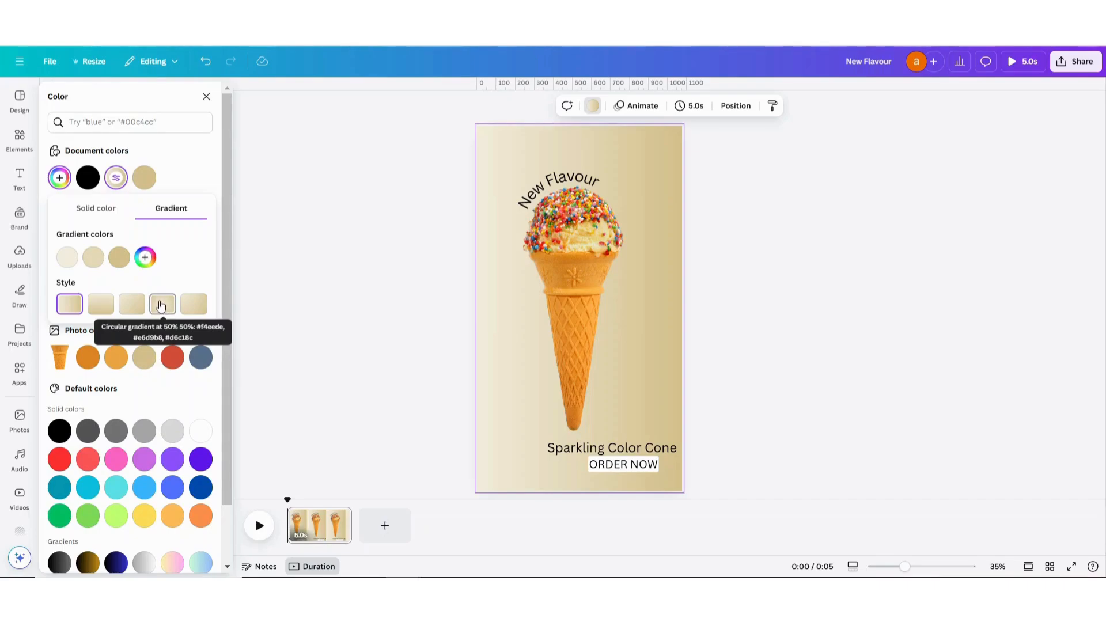
{"action": "left_click", "coordinate": [161, 306]}
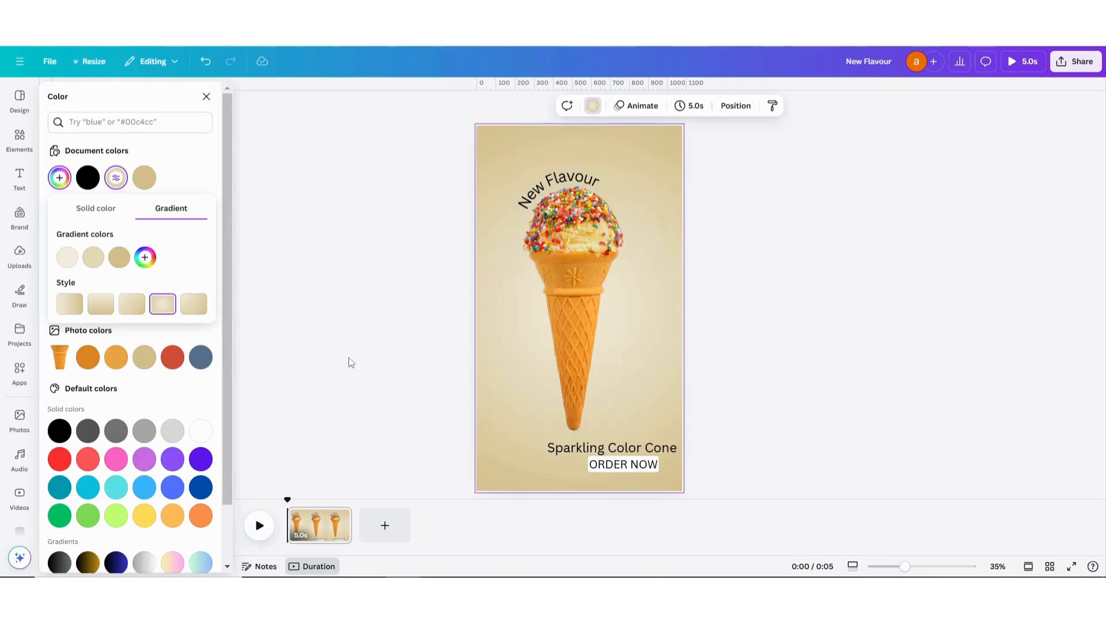
{"action": "left_click", "coordinate": [371, 379]}
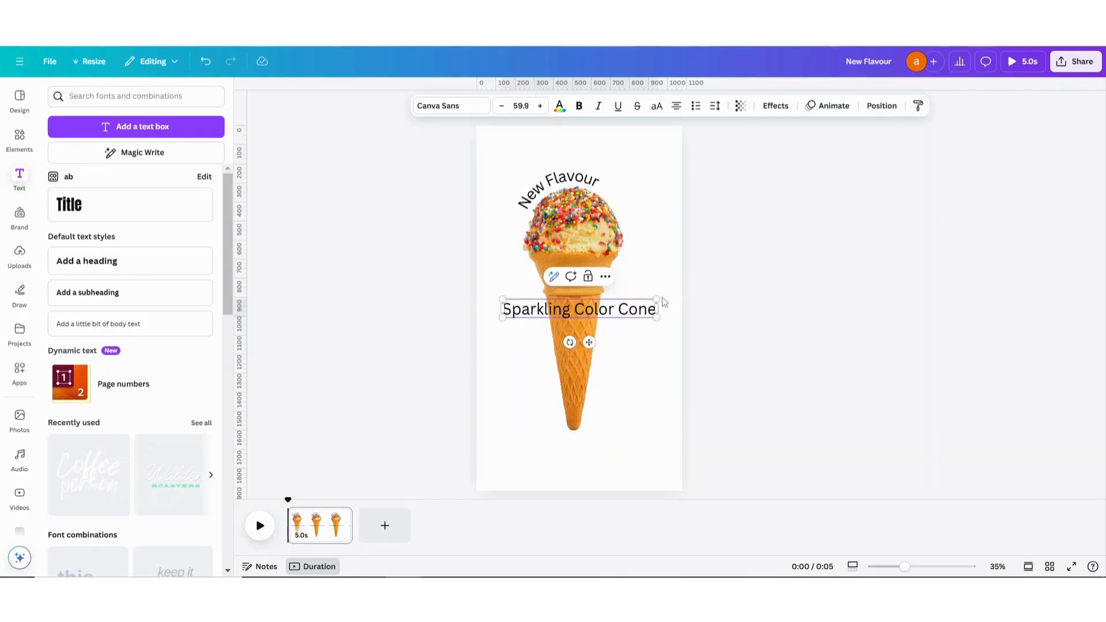
- Scale the "Sparkling Color Cone" text down to about font size 50.5 and place it below the cone, toward the page's right edge
{"action": "left_click_drag", "start_coordinate": [657, 300], "coordinate": [633, 302]}
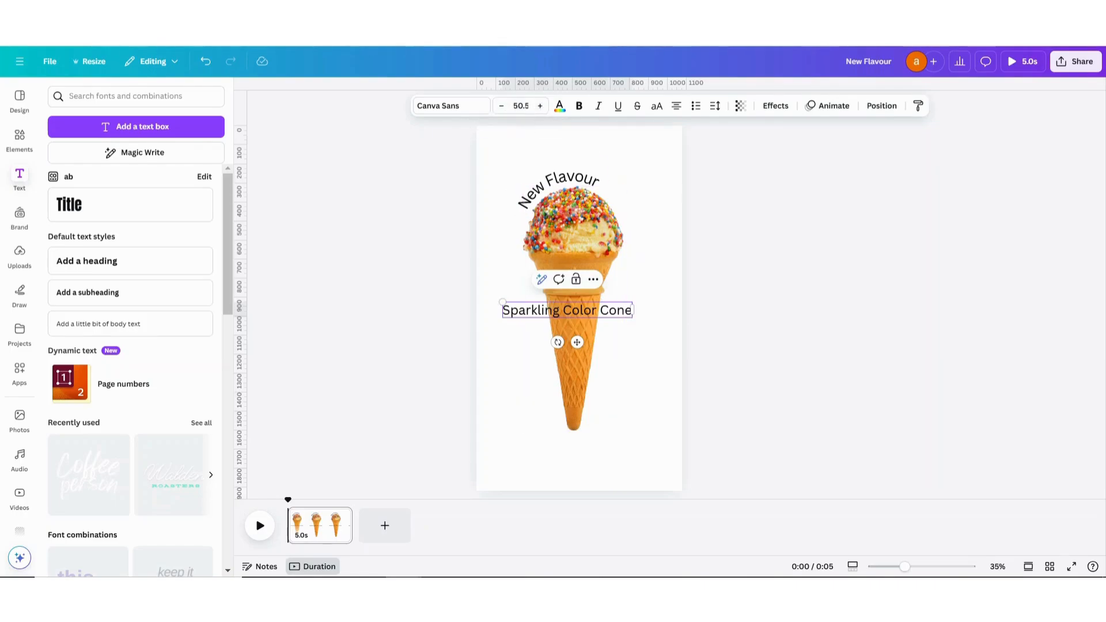
{"action": "left_click", "coordinate": [690, 330]}
{"action": "left_click", "coordinate": [579, 317]}
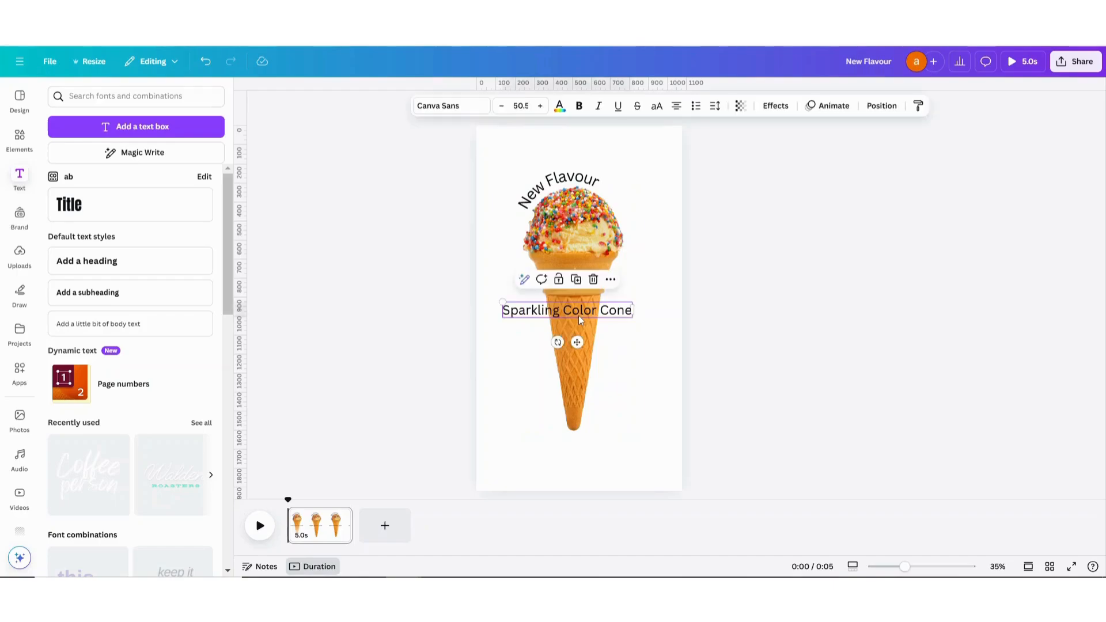
{"action": "left_click_drag", "start_coordinate": [575, 315], "coordinate": [612, 458]}
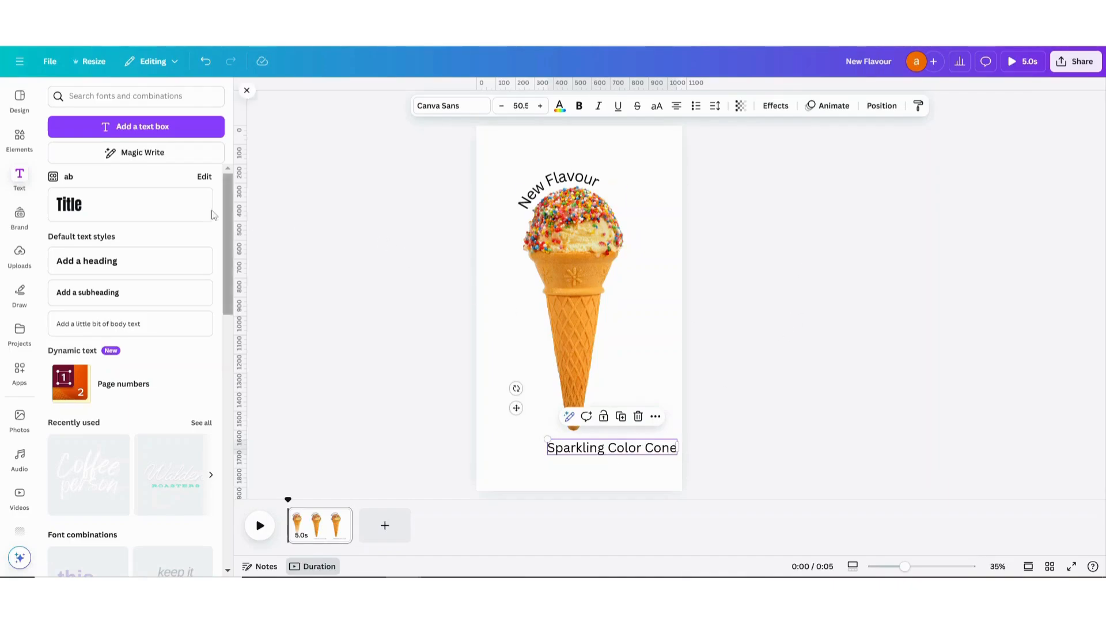
- Add a text box reading "ORDER NOW" and give it the Background effect
{"action": "left_click", "coordinate": [136, 126]}
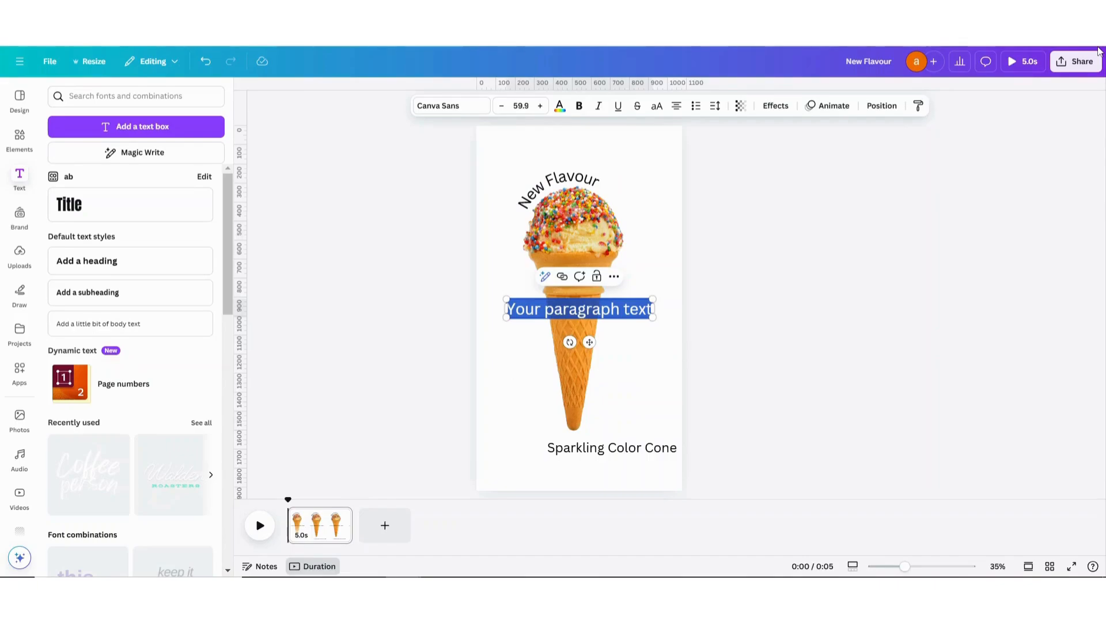
{"action": "type", "text": "0"}
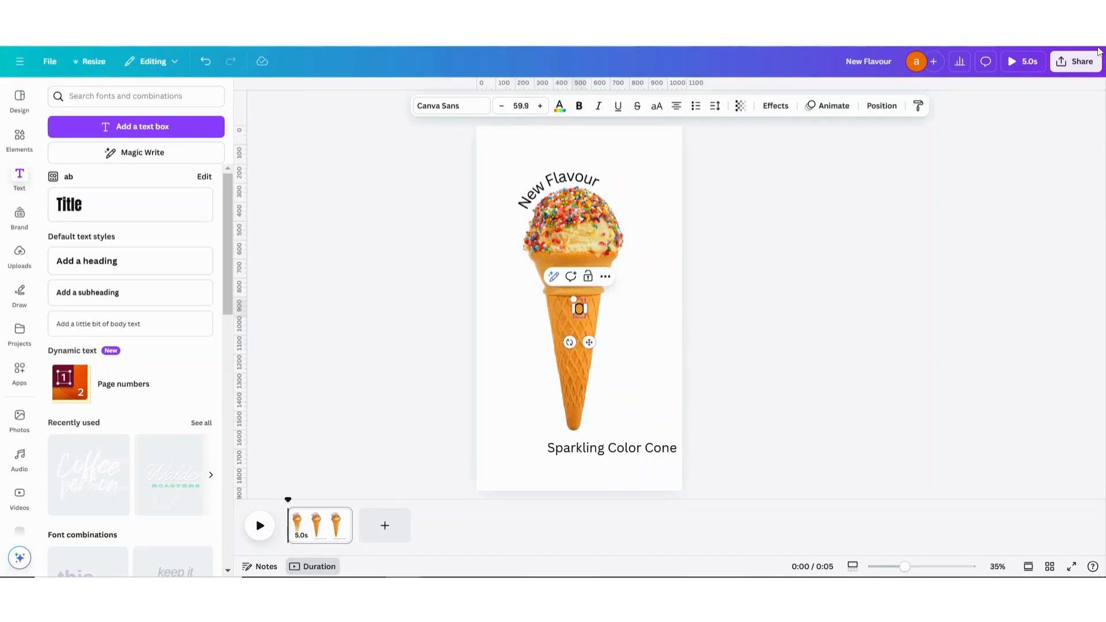
{"action": "type", "text": "RDER"}
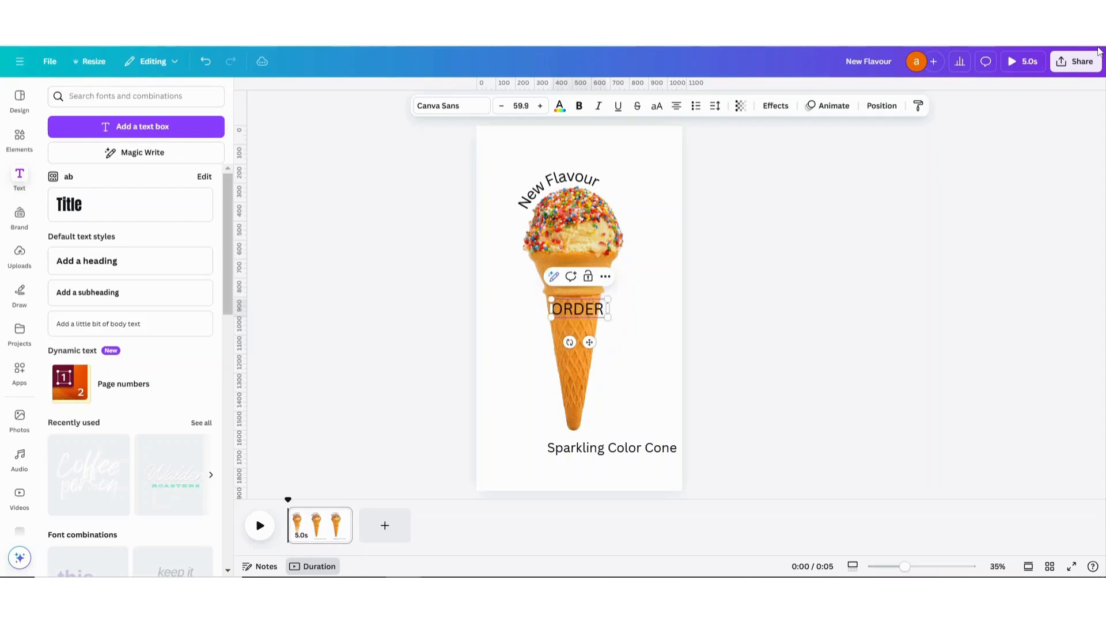
{"action": "type", "text": " NOW"}
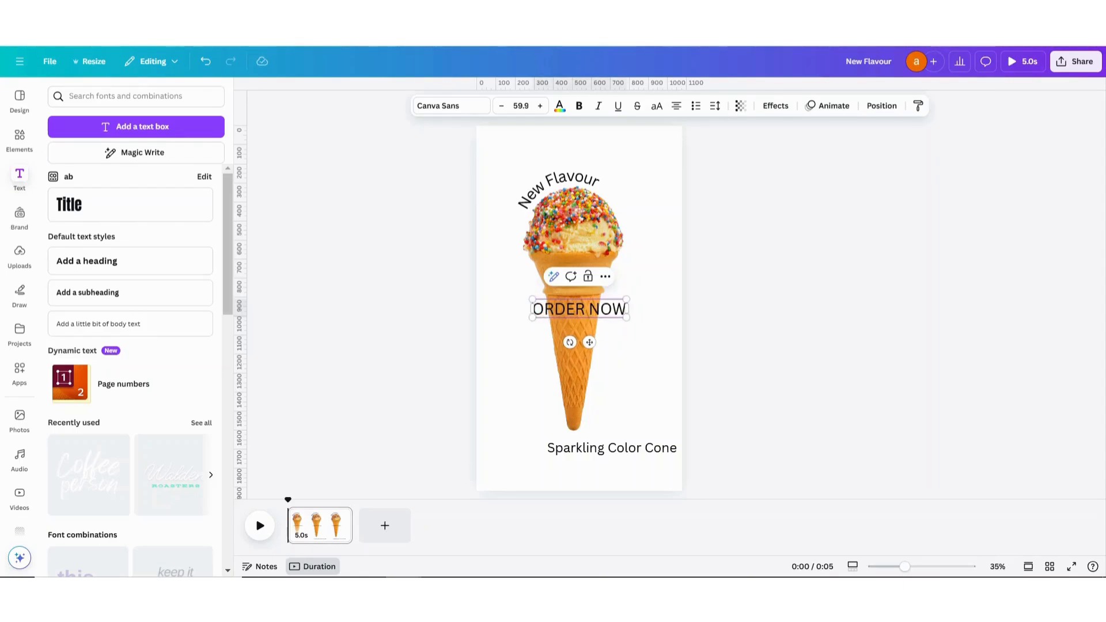
{"action": "left_click", "coordinate": [771, 114]}
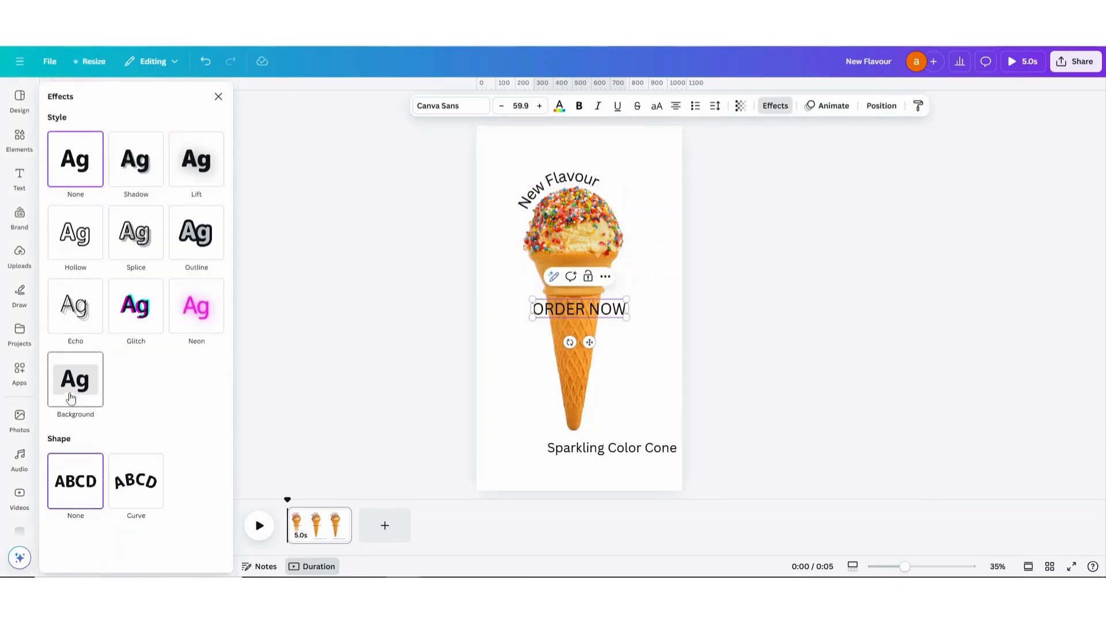
{"action": "left_click", "coordinate": [90, 386]}
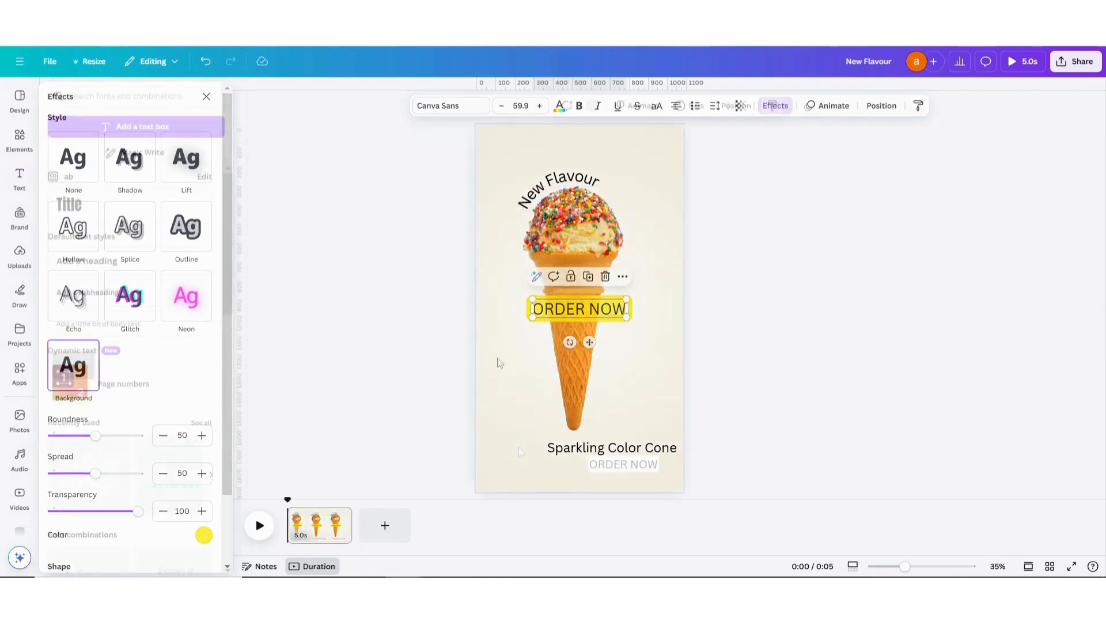
{"action": "left_click", "coordinate": [562, 192]}
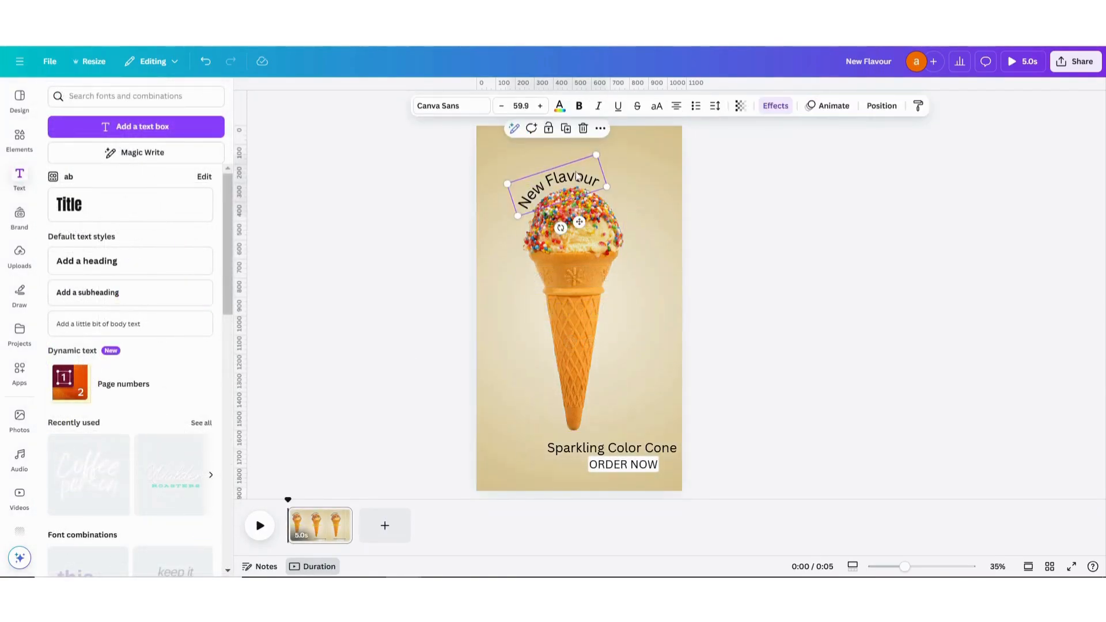
{"action": "left_click", "coordinate": [630, 455]}
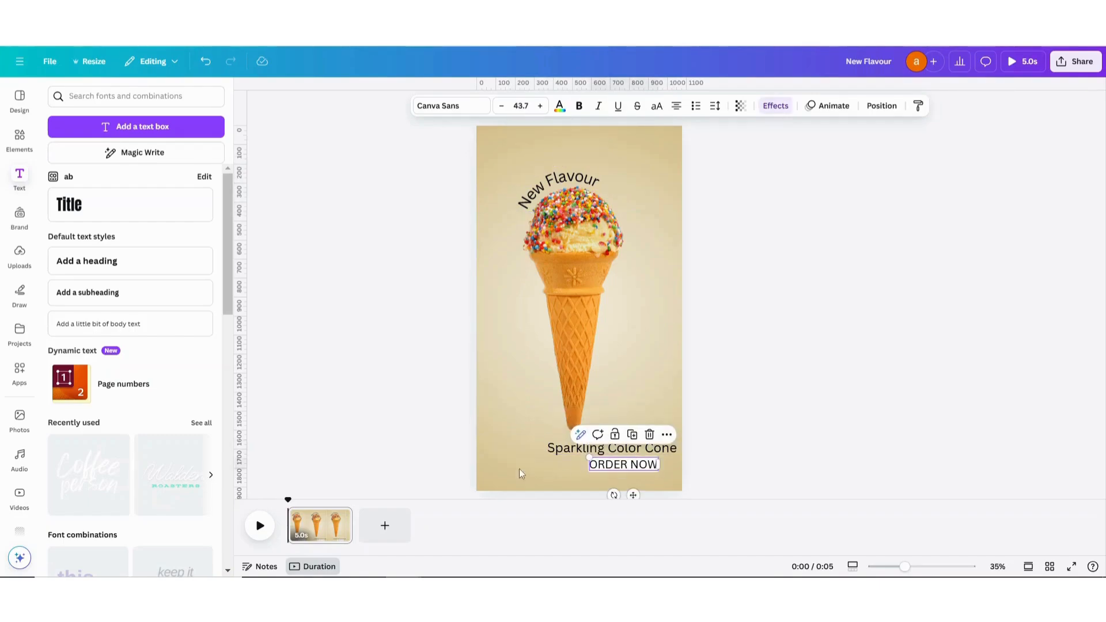
{"action": "left_click", "coordinate": [507, 361]}
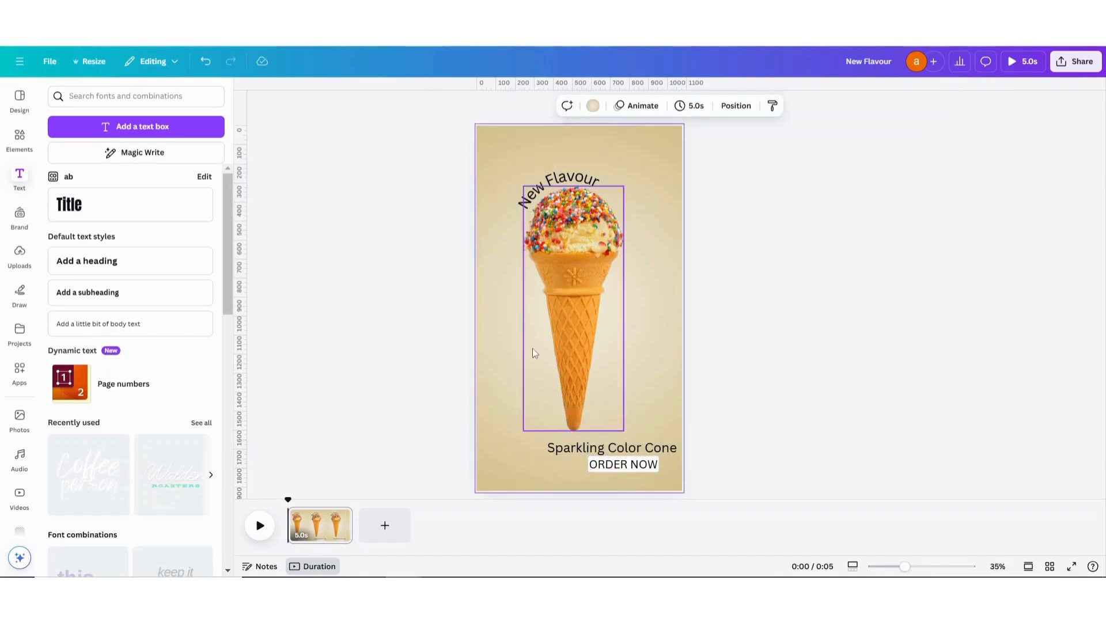
- Browse the font sets among the design styles and apply the Martel and Assistant Regular set to the page
{"action": "left_click", "coordinate": [27, 102]}
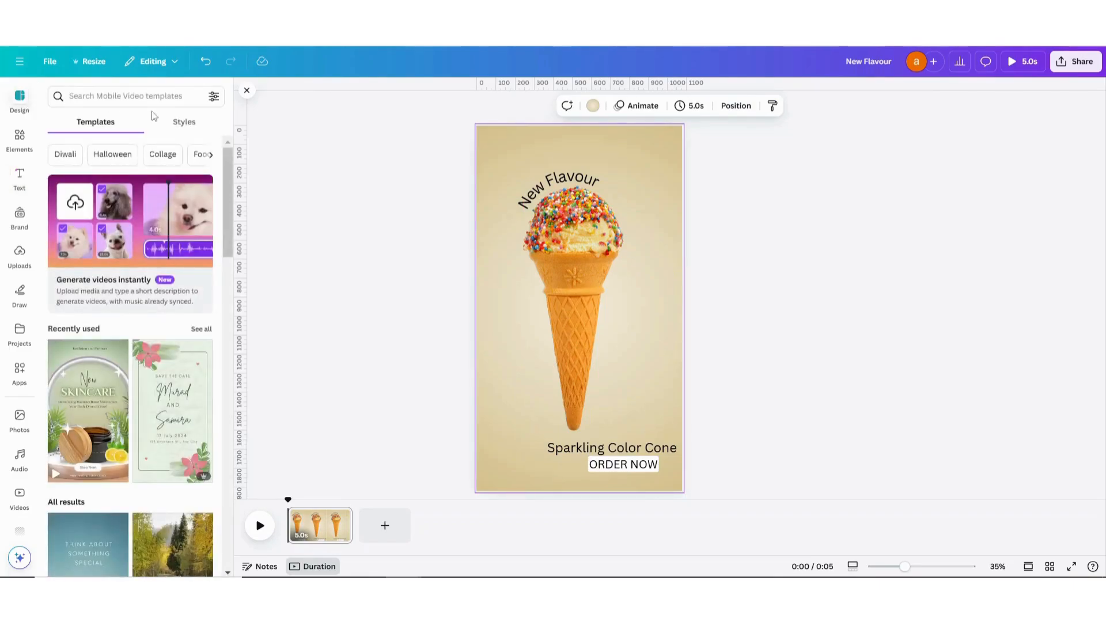
{"action": "left_click", "coordinate": [185, 123]}
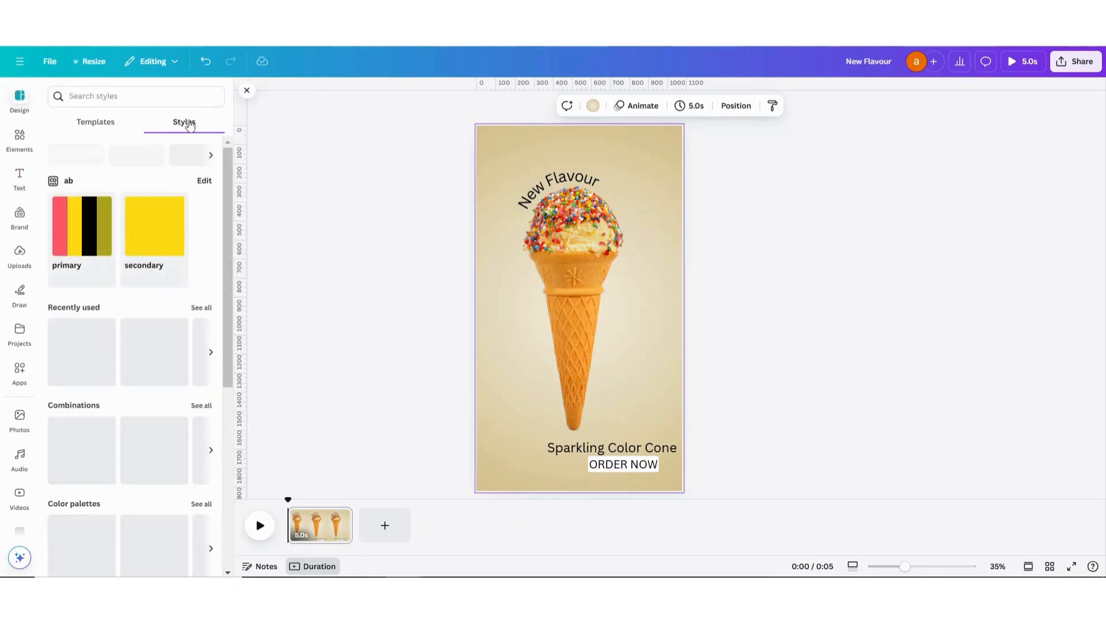
{"action": "scroll", "coordinate": [146, 265], "scroll_direction": "down", "scroll_amount": 5}
{"action": "scroll", "coordinate": [146, 264], "scroll_direction": "down", "scroll_amount": 2}
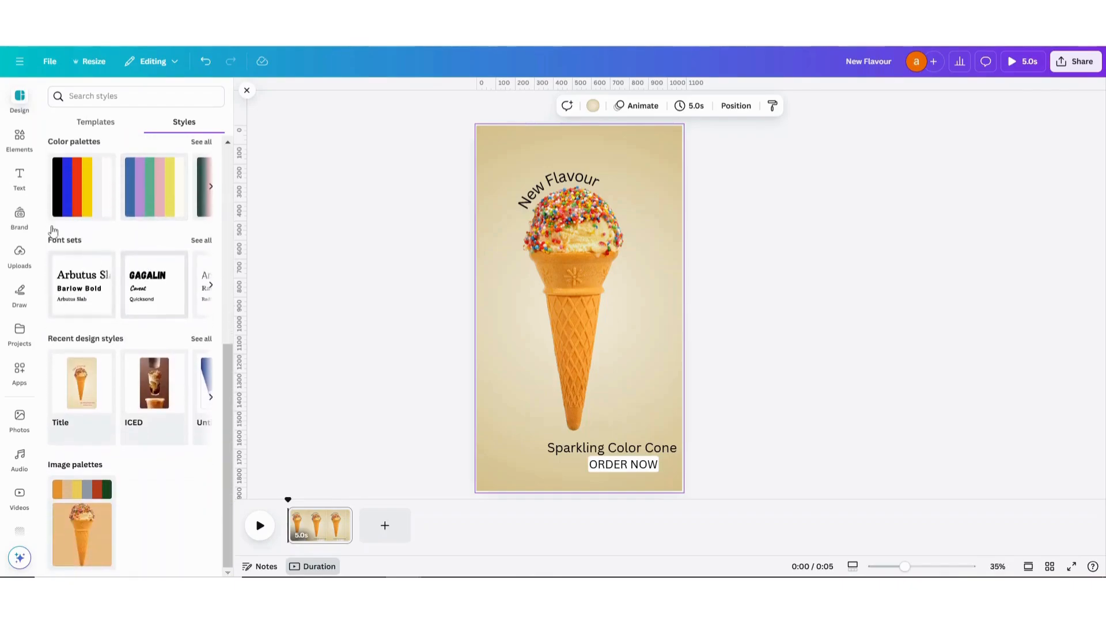
{"action": "left_click", "coordinate": [203, 241]}
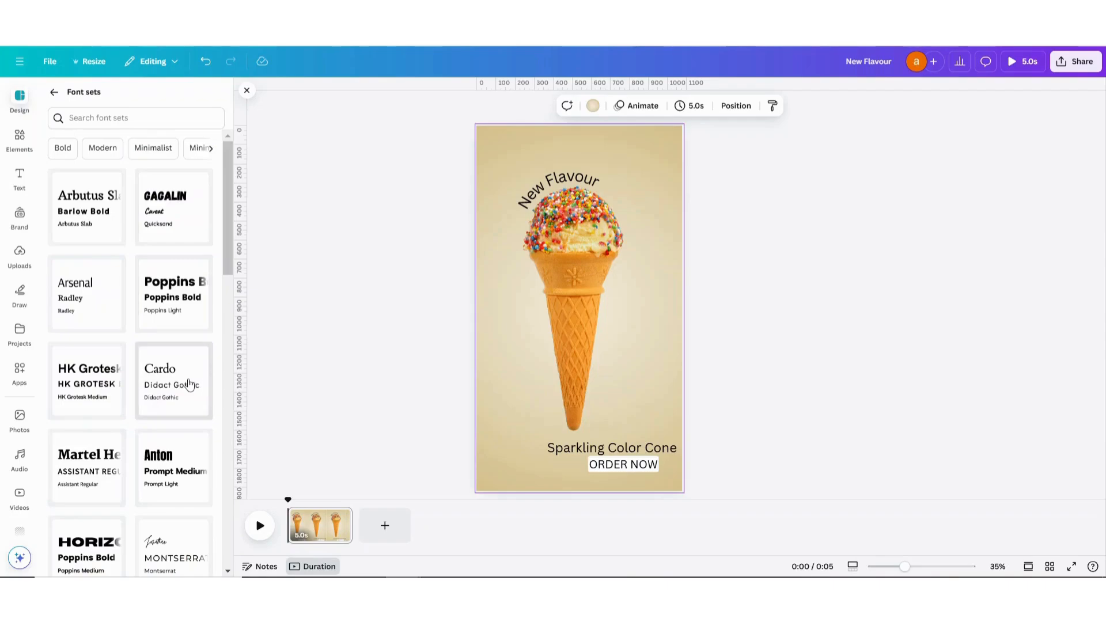
{"action": "scroll", "coordinate": [186, 383], "scroll_direction": "down", "scroll_amount": 10}
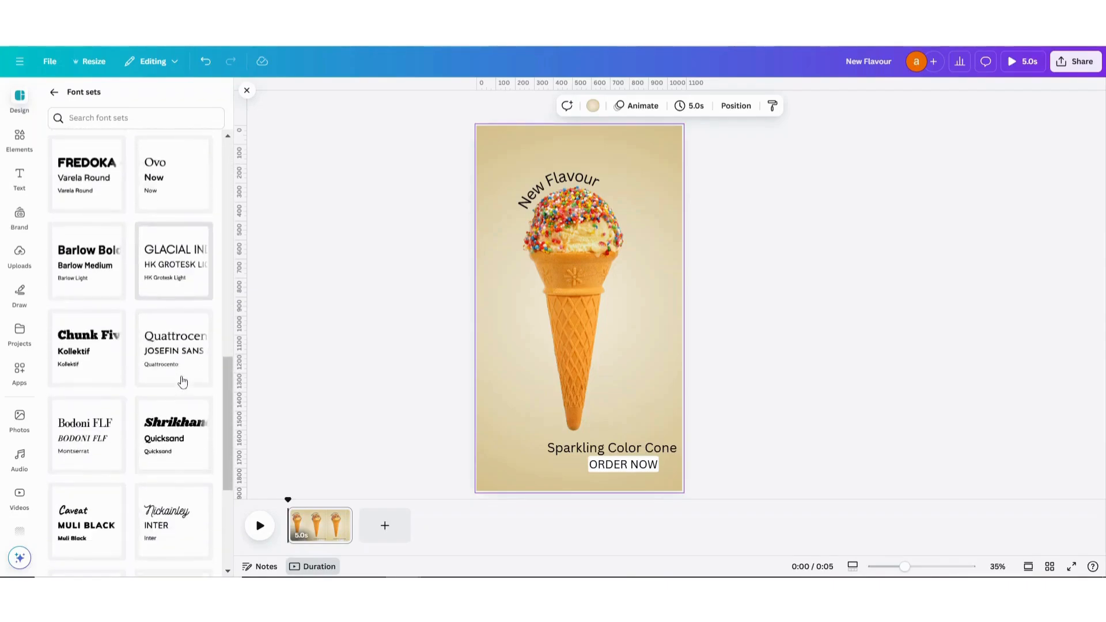
{"action": "scroll", "coordinate": [182, 382], "scroll_direction": "up", "scroll_amount": 6}
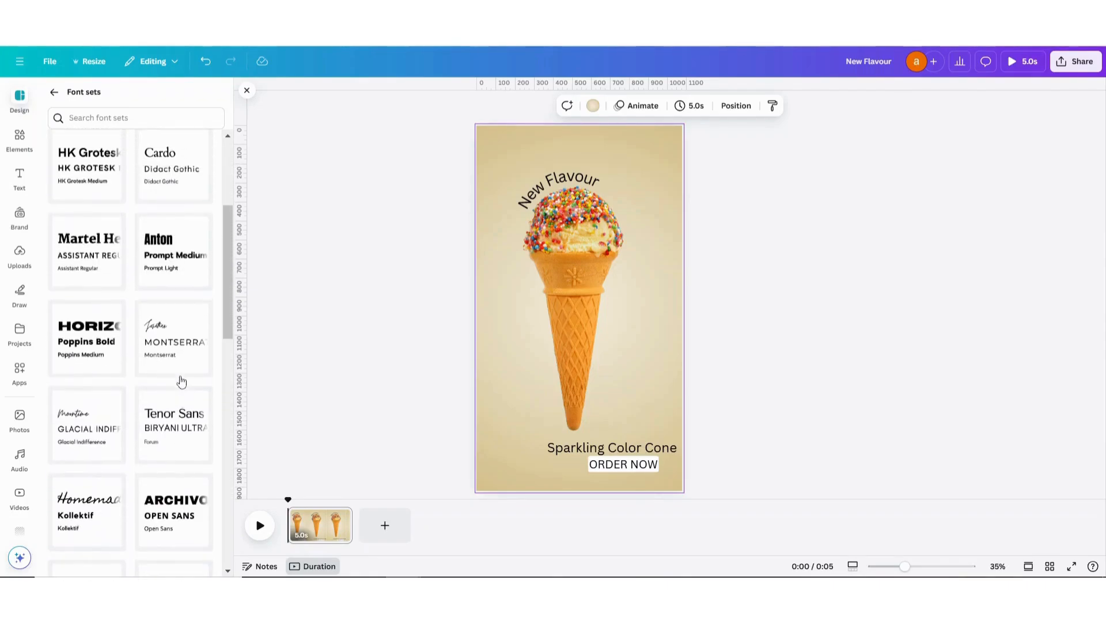
{"action": "scroll", "coordinate": [181, 382], "scroll_direction": "up", "scroll_amount": 3}
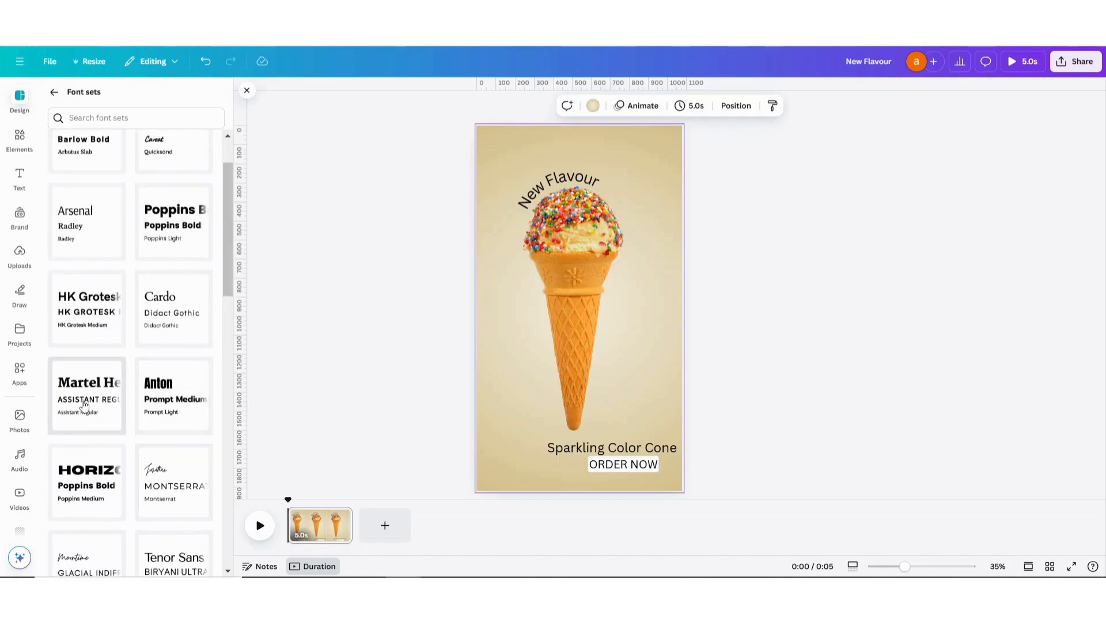
{"action": "left_click", "coordinate": [93, 396]}
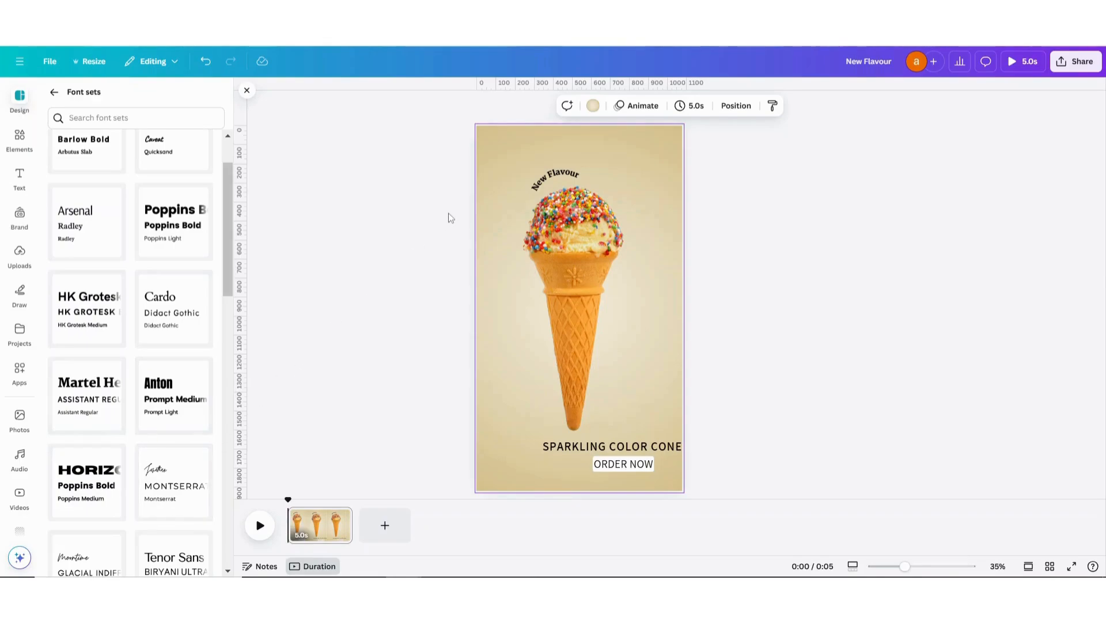
- Enlarge the curved "New Flavour" heading to about font size 62.6, rotate it slightly counter-clockwise and remove its bold formatting
{"action": "left_click", "coordinate": [547, 182]}
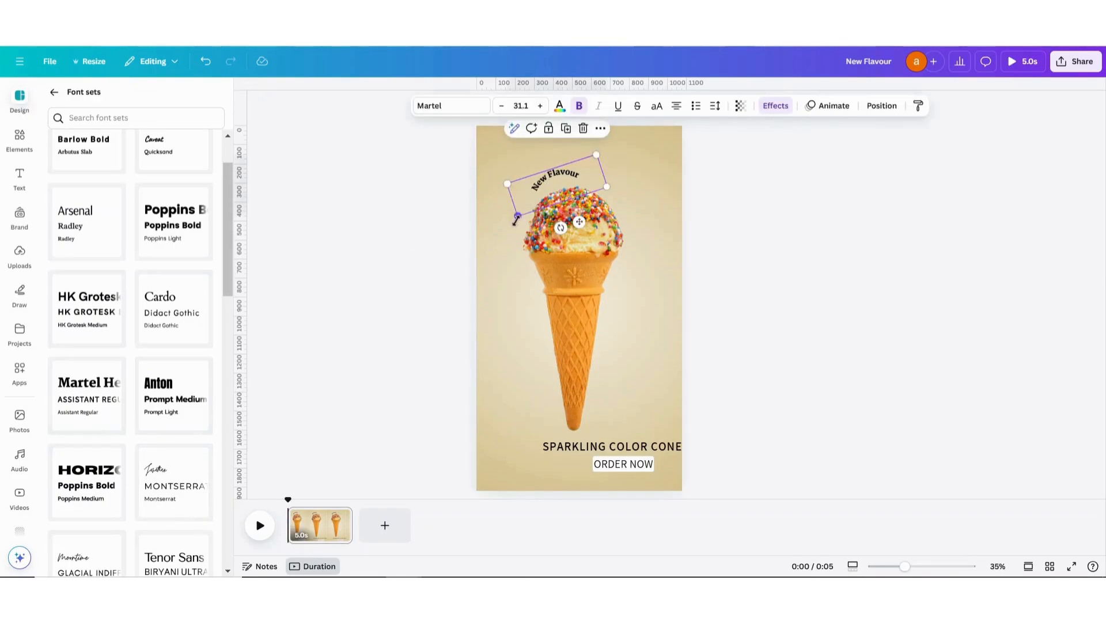
{"action": "left_click_drag", "start_coordinate": [516, 218], "coordinate": [562, 193]}
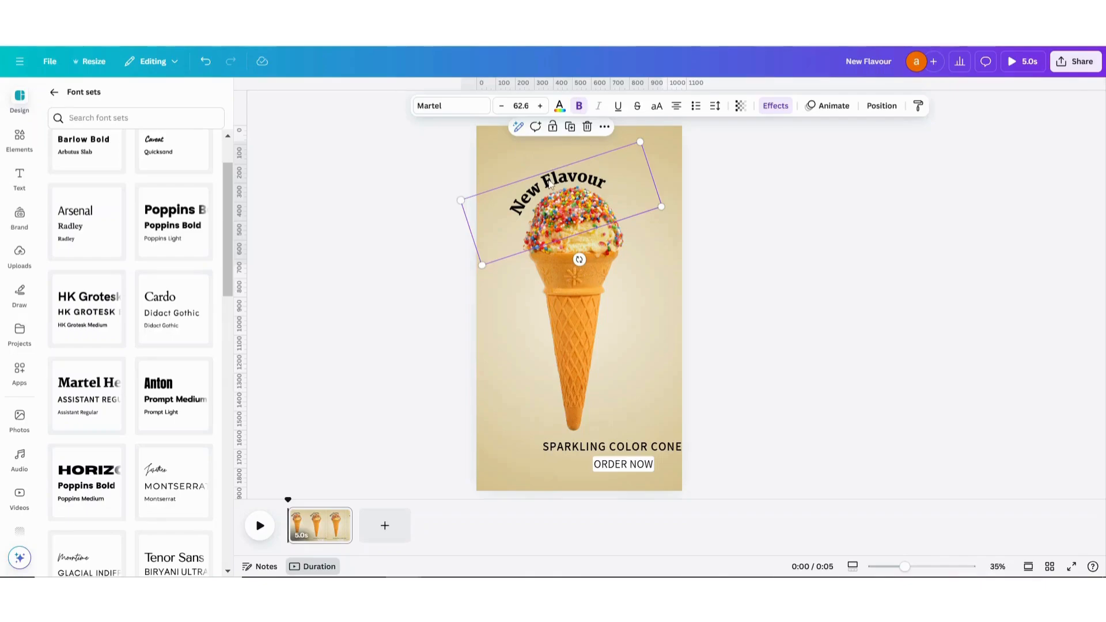
{"action": "left_click", "coordinate": [551, 184]}
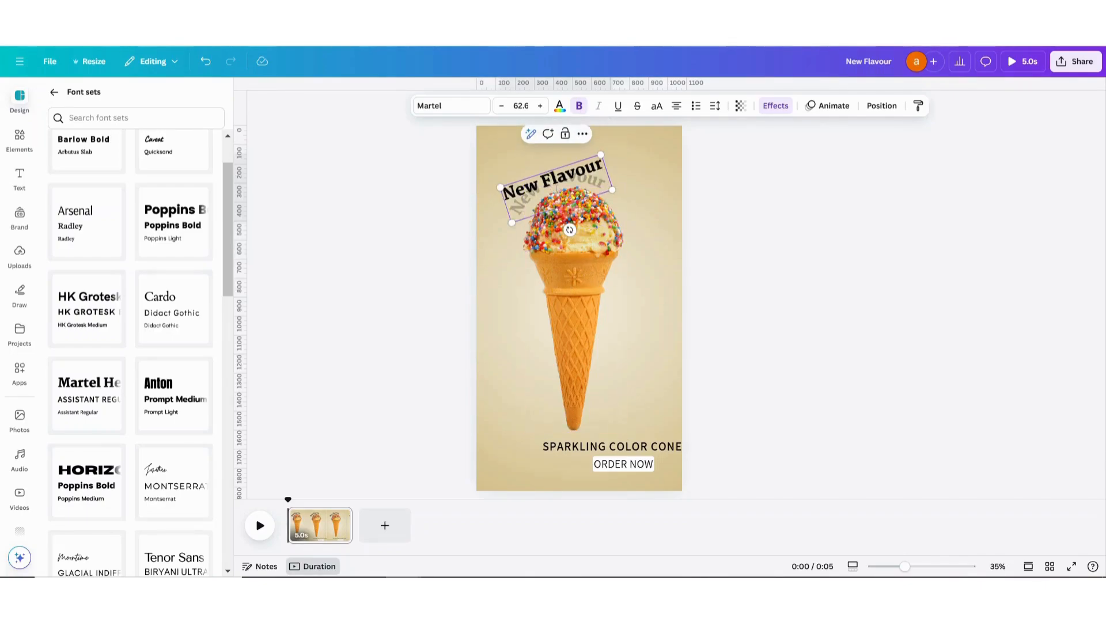
{"action": "left_click", "coordinate": [540, 158]}
{"action": "left_click", "coordinate": [556, 179]}
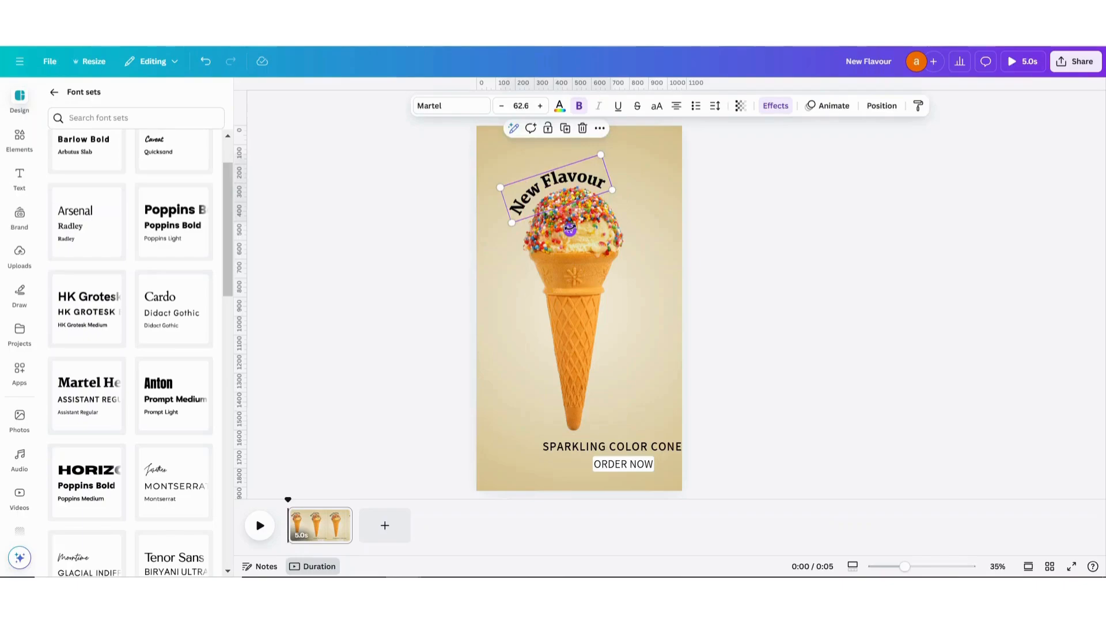
{"action": "left_click_drag", "start_coordinate": [569, 230], "coordinate": [575, 228]}
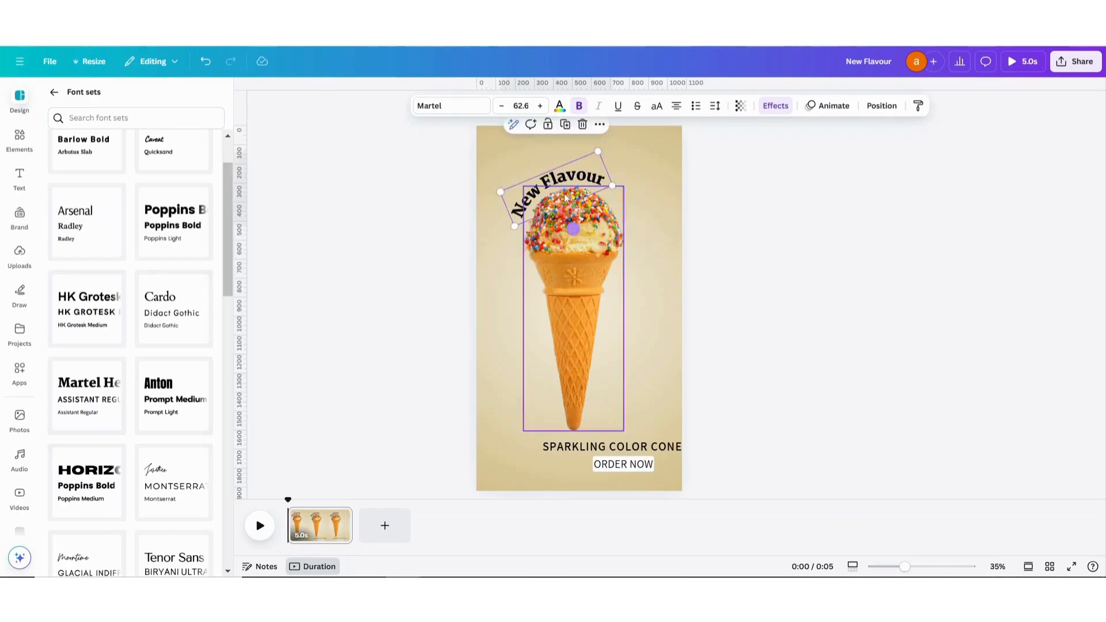
{"action": "left_click", "coordinate": [580, 106]}
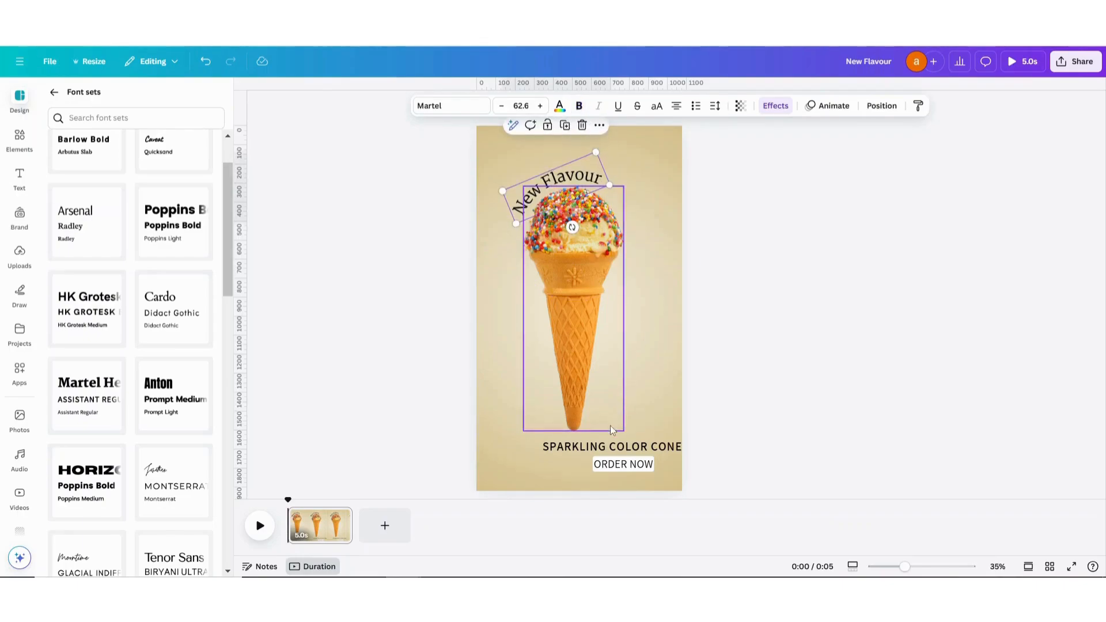
- Shift the "SPARKLING COLOR CONE" text slightly up and away from the page edge, and make it fully bold
{"action": "left_click", "coordinate": [608, 448]}
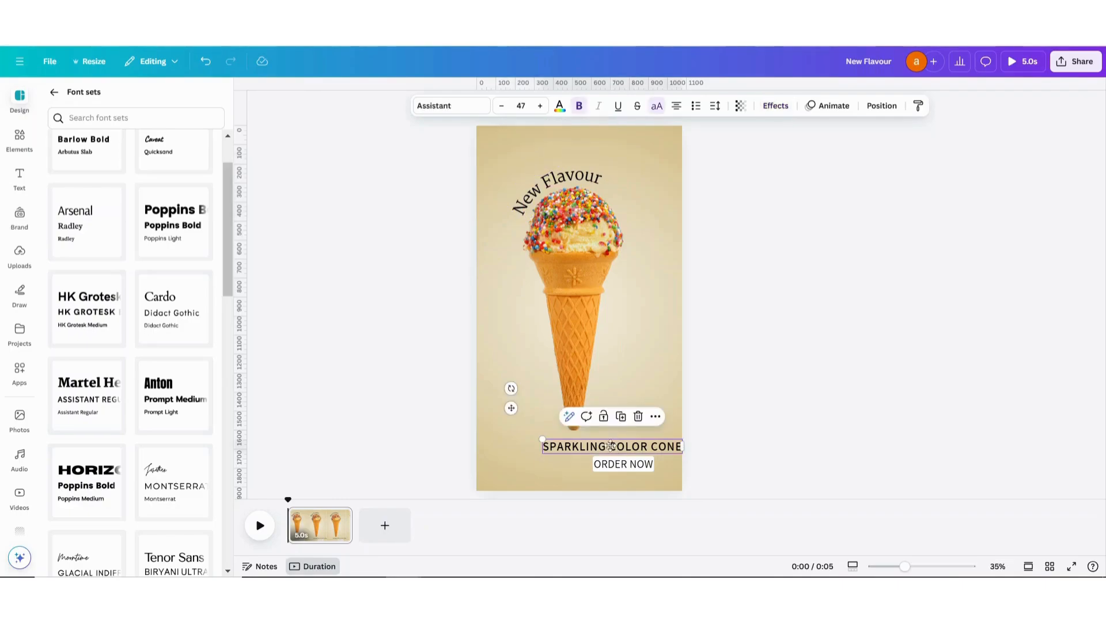
{"action": "left_click_drag", "start_coordinate": [610, 446], "coordinate": [609, 446]}
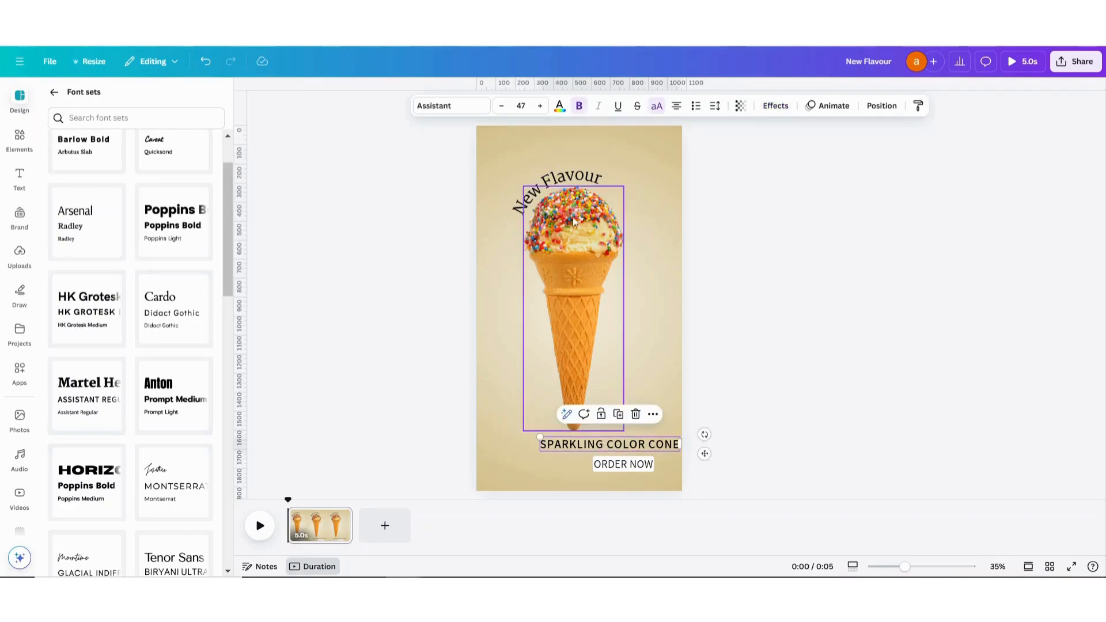
{"action": "left_click", "coordinate": [580, 107]}
{"action": "left_click", "coordinate": [580, 107]}
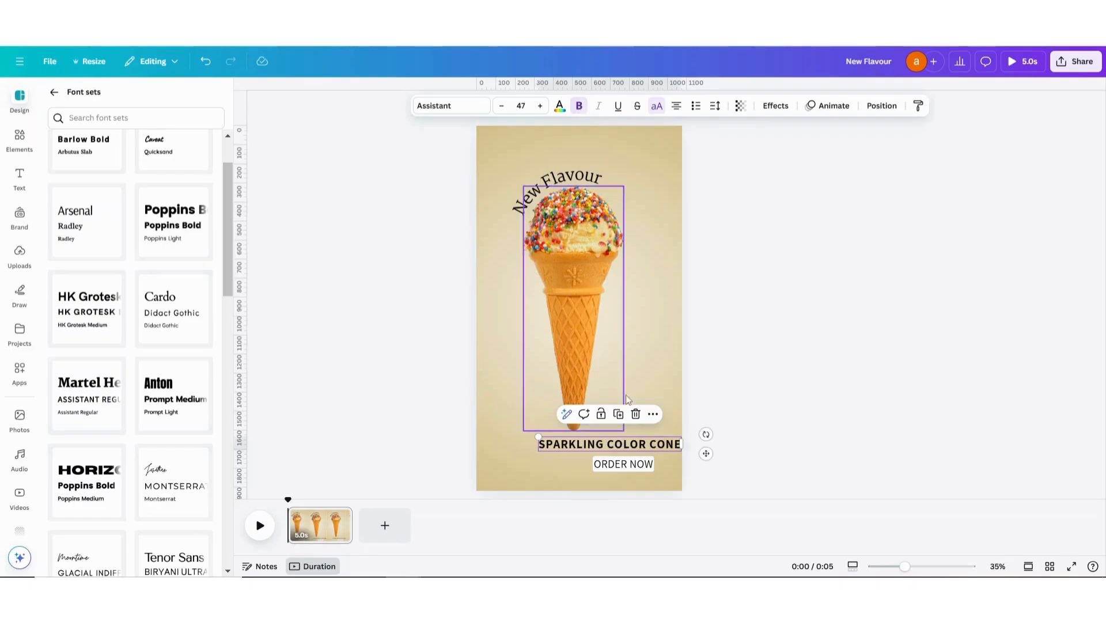
- Make the "ORDER NOW" label bold and move it slightly closer beneath the product name
{"action": "left_click", "coordinate": [621, 465]}
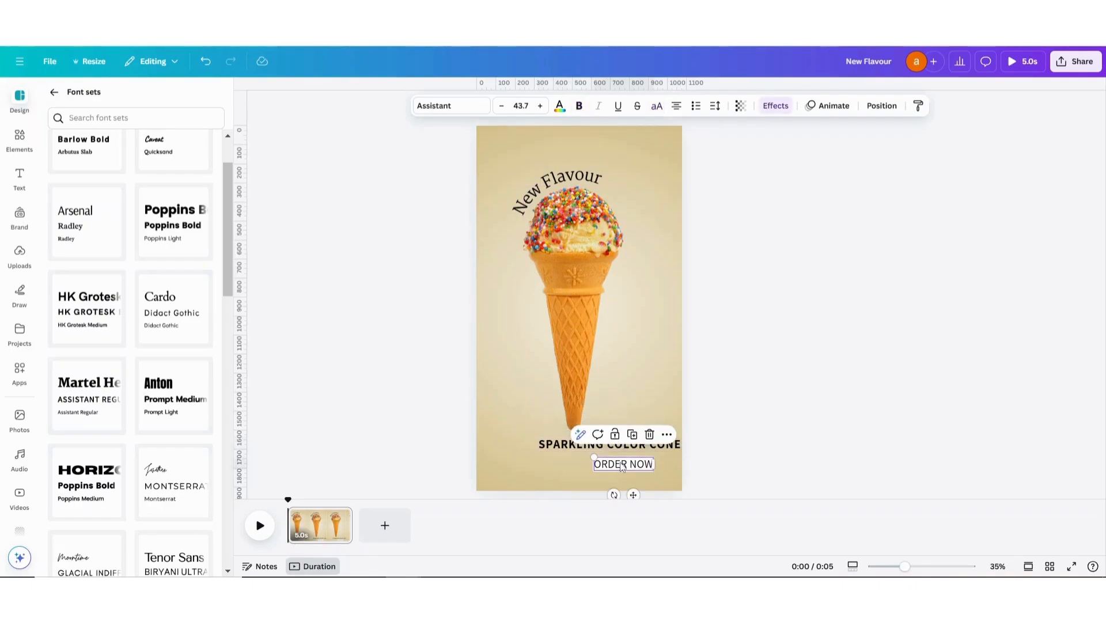
{"action": "left_click", "coordinate": [579, 106]}
{"action": "left_click_drag", "start_coordinate": [632, 471], "coordinate": [626, 468]}
{"action": "left_click", "coordinate": [692, 454]}
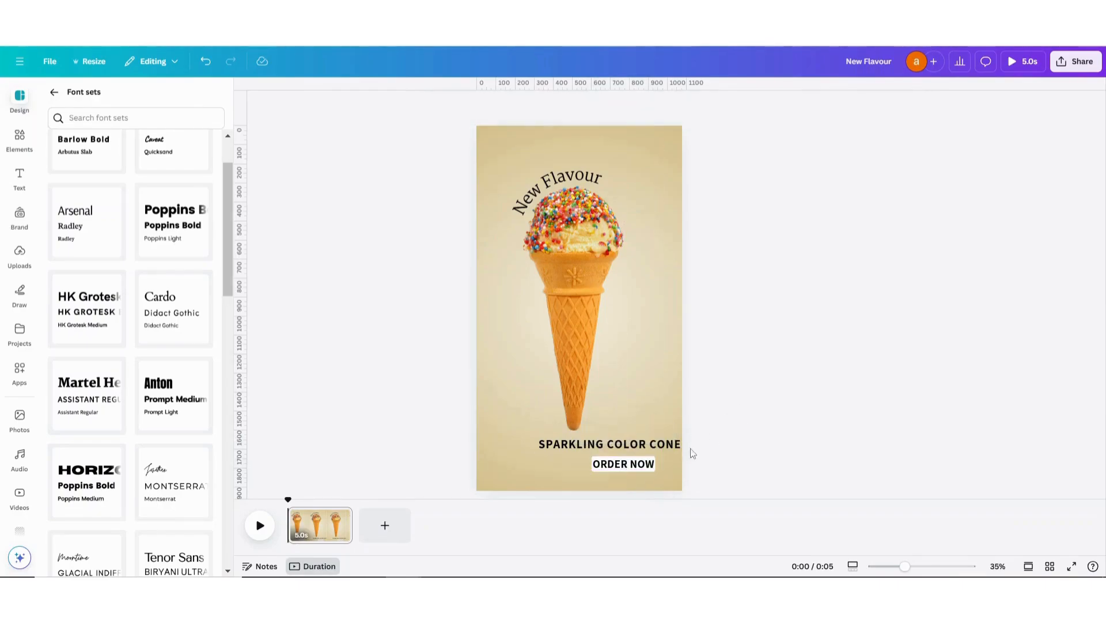
{"action": "left_click", "coordinate": [627, 473]}
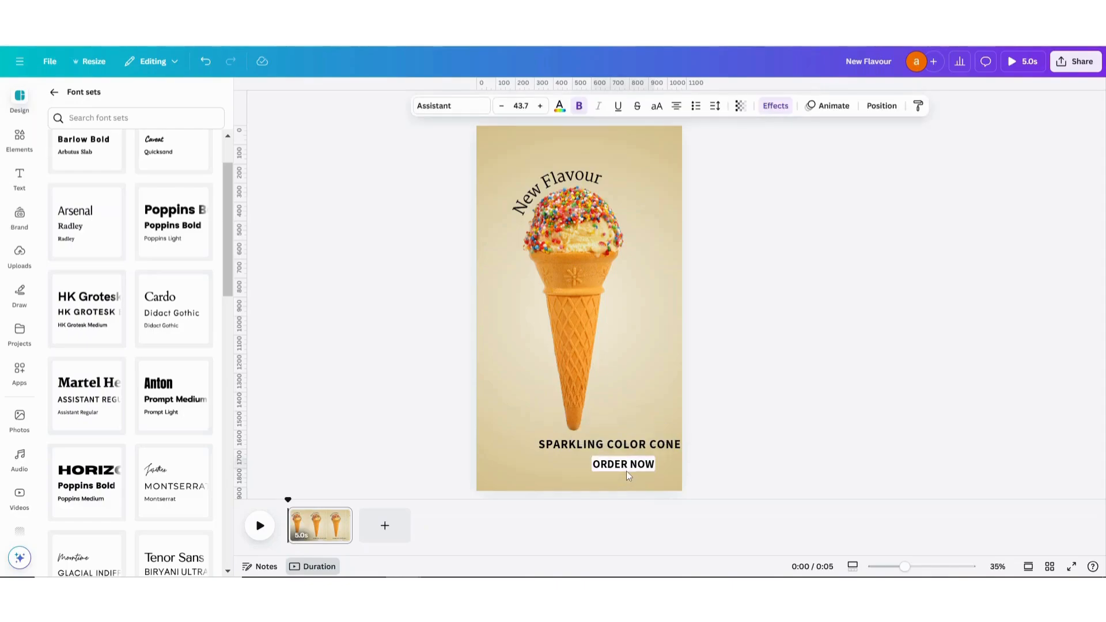
{"action": "left_click", "coordinate": [738, 385]}
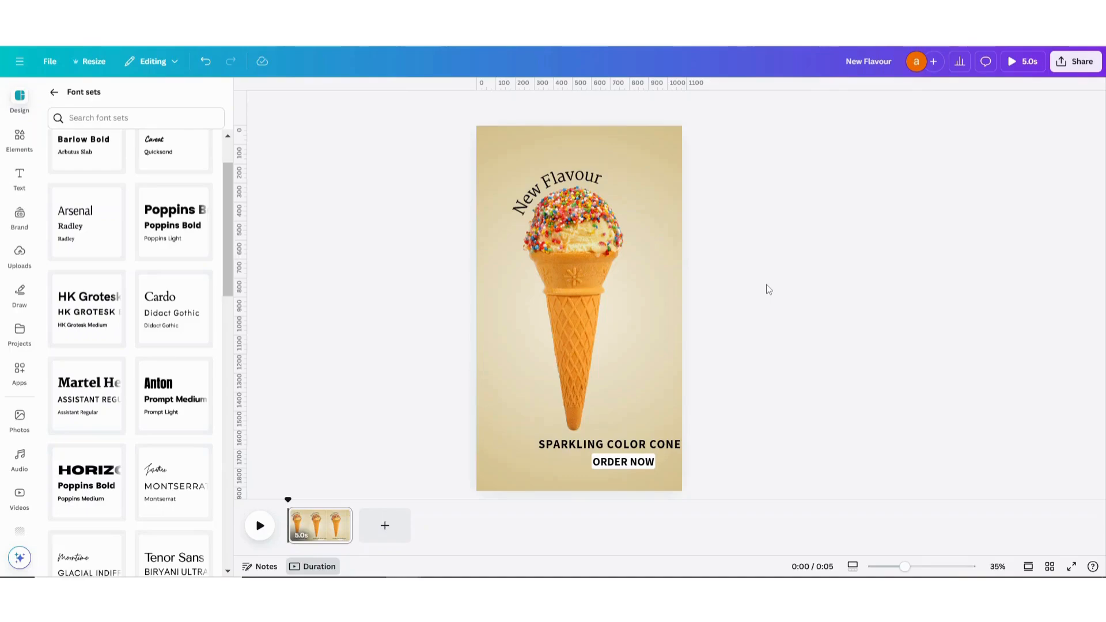
- Open the LottieFiles app and search its free animations for "Sparkling glitter", sorted by Newest
{"action": "left_click", "coordinate": [21, 374]}
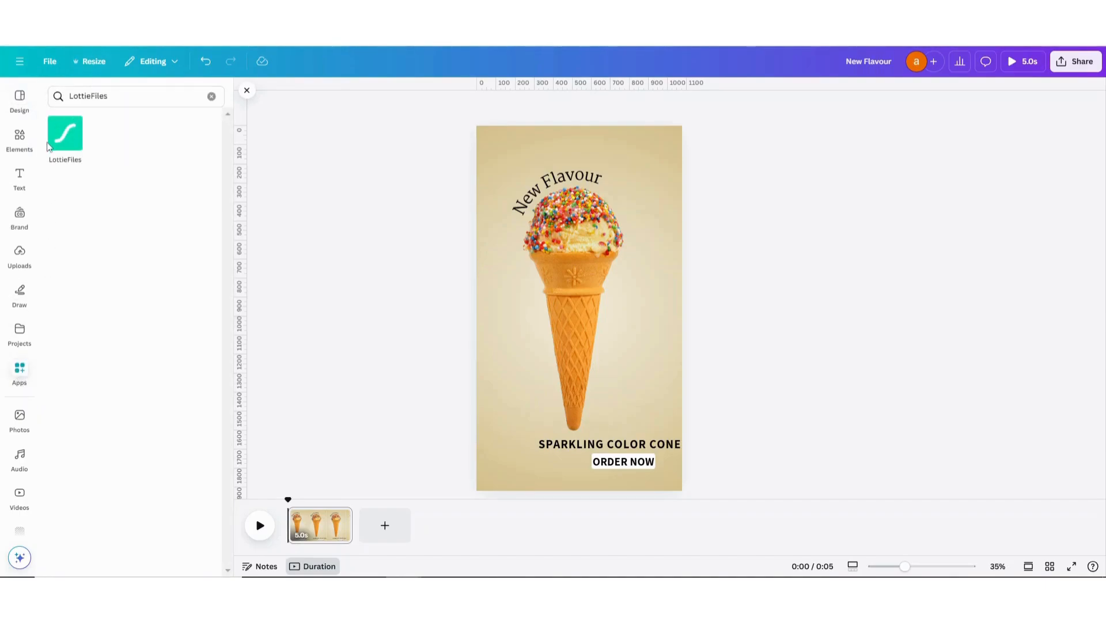
{"action": "left_click", "coordinate": [63, 146]}
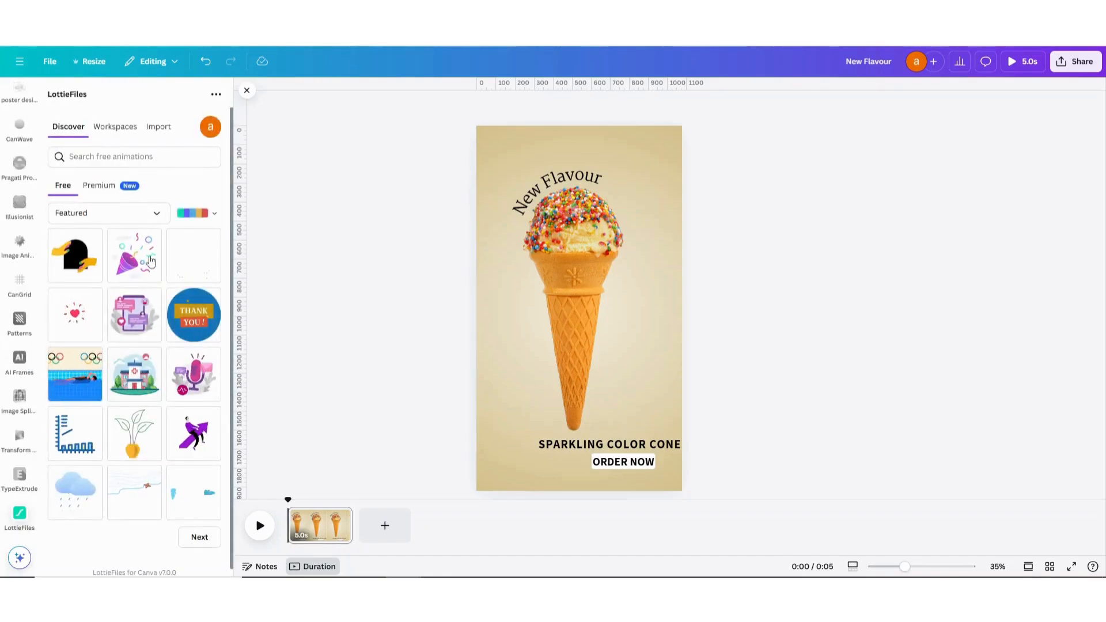
{"action": "scroll", "coordinate": [164, 374], "scroll_direction": "down", "scroll_amount": 1}
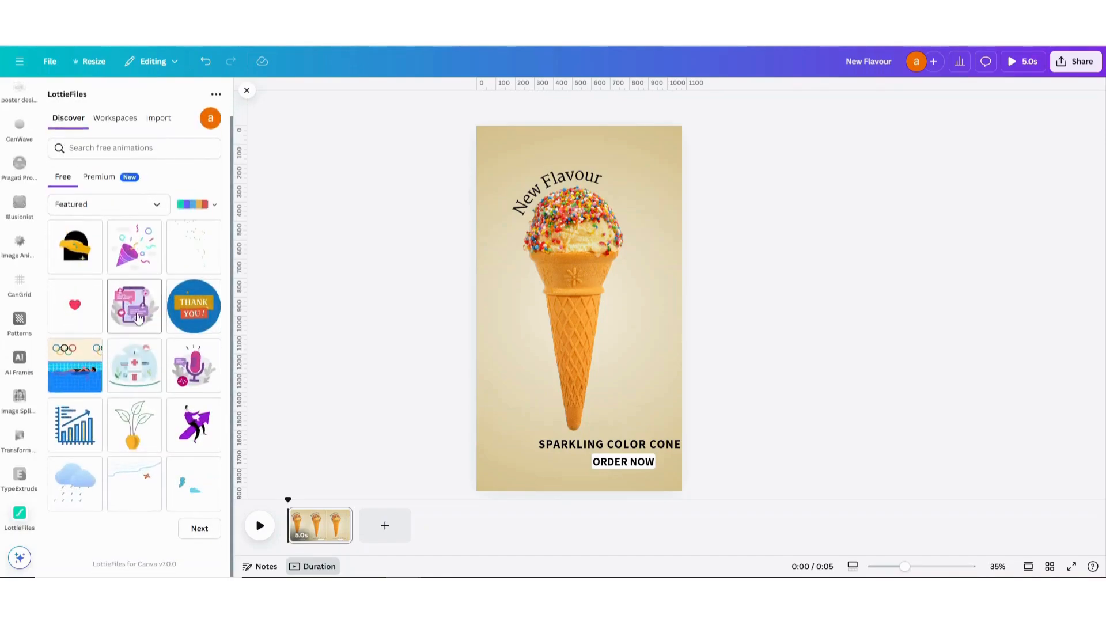
{"action": "scroll", "coordinate": [148, 338], "scroll_direction": "up", "scroll_amount": 1}
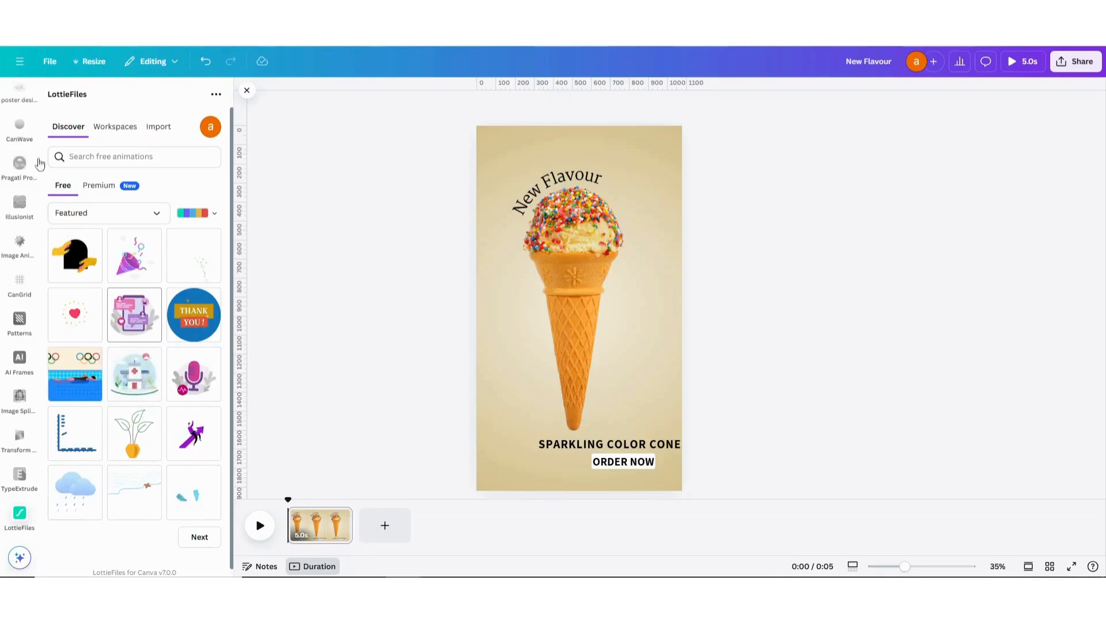
{"action": "left_click", "coordinate": [101, 157]}
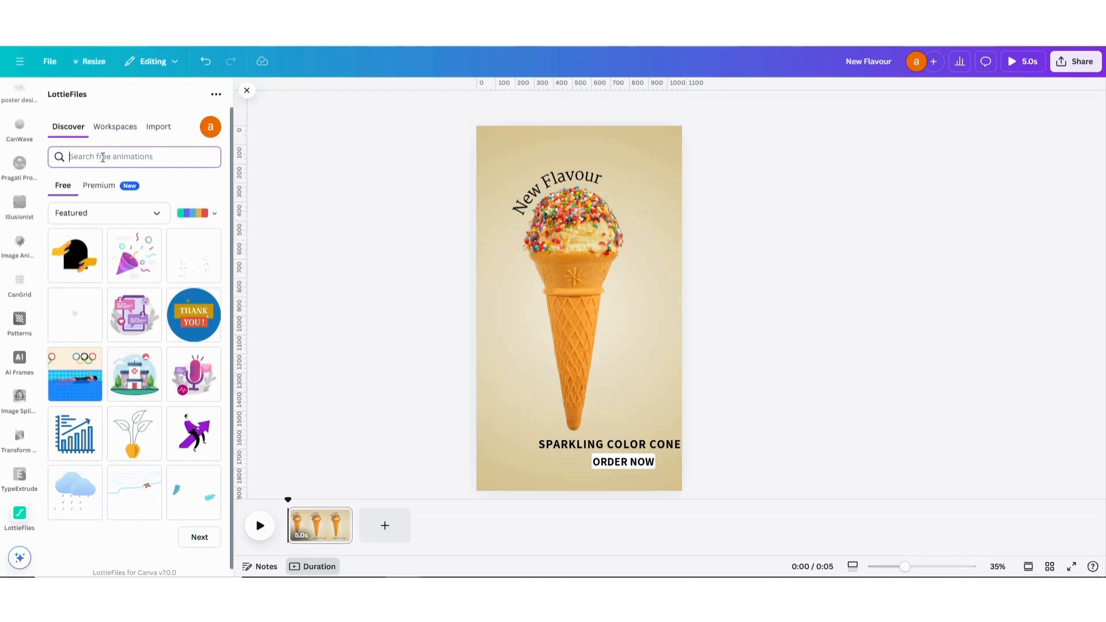
{"action": "type", "text": "SP"}
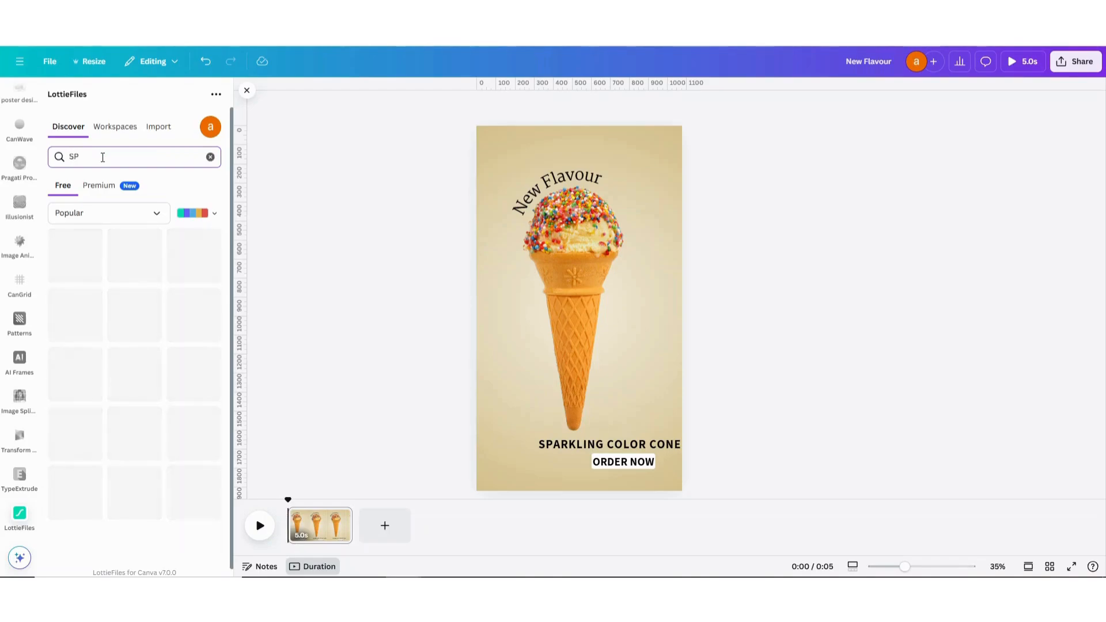
{"action": "type", "text": "pa"}
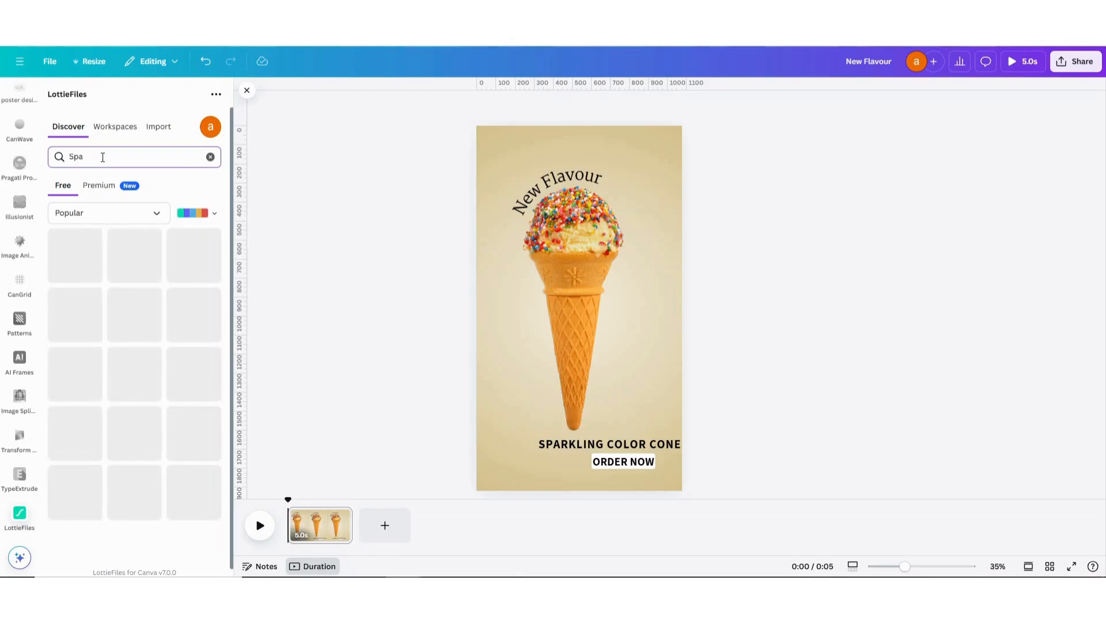
{"action": "type", "text": "rk"}
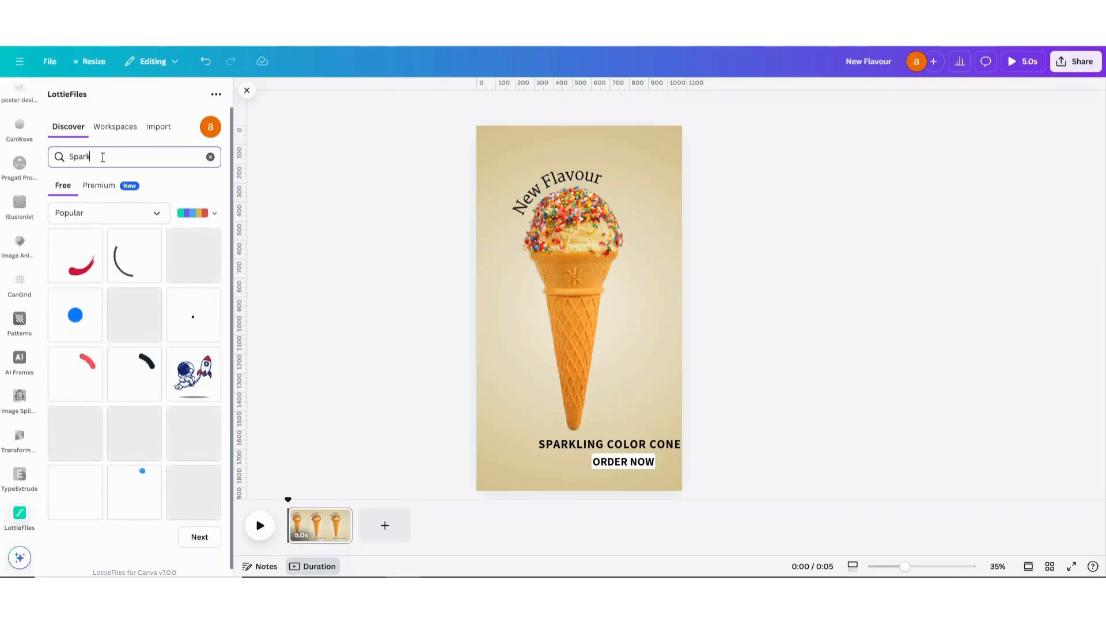
{"action": "type", "text": "ling glitt"}
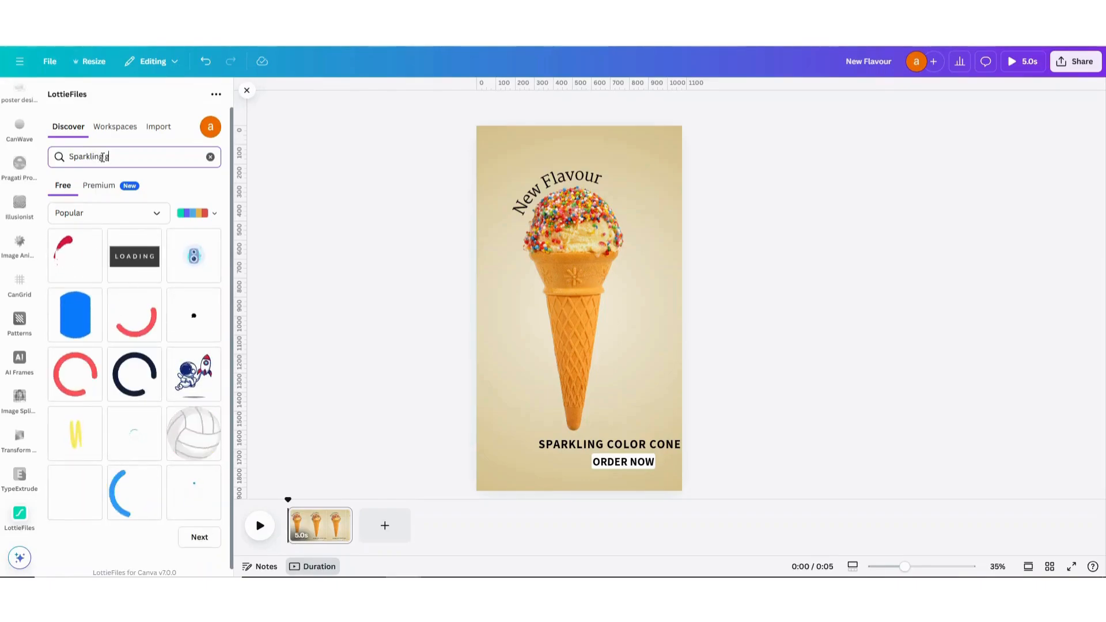
{"action": "type", "text": "er"}
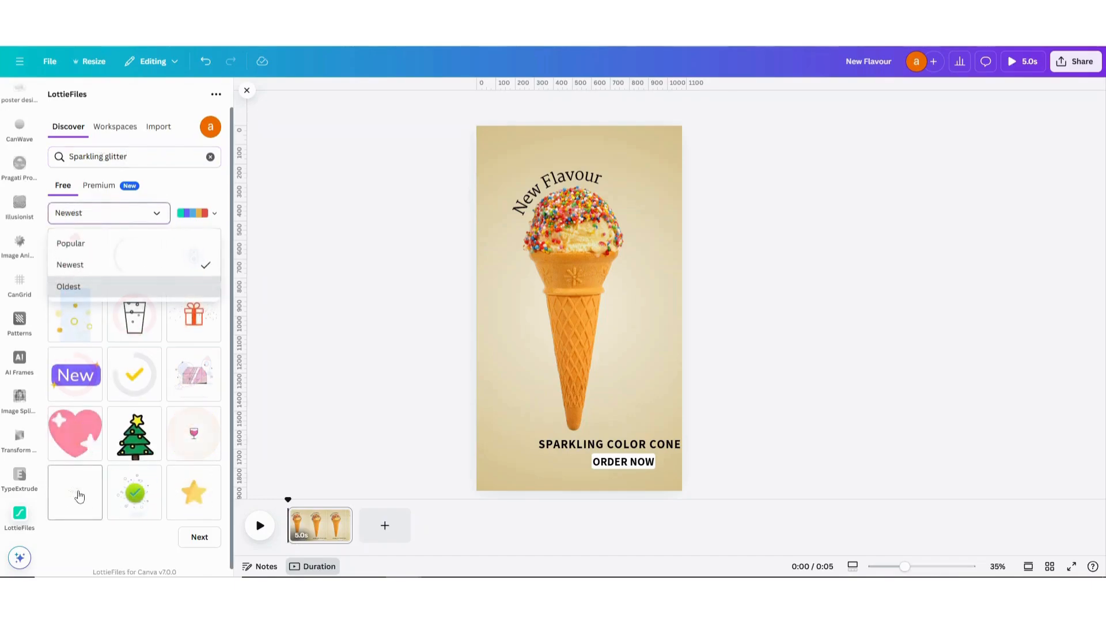
- Add the Confetti animation to the design, enlarge it and position it over the right side of the ice cream scoop
{"action": "left_click", "coordinate": [79, 496]}
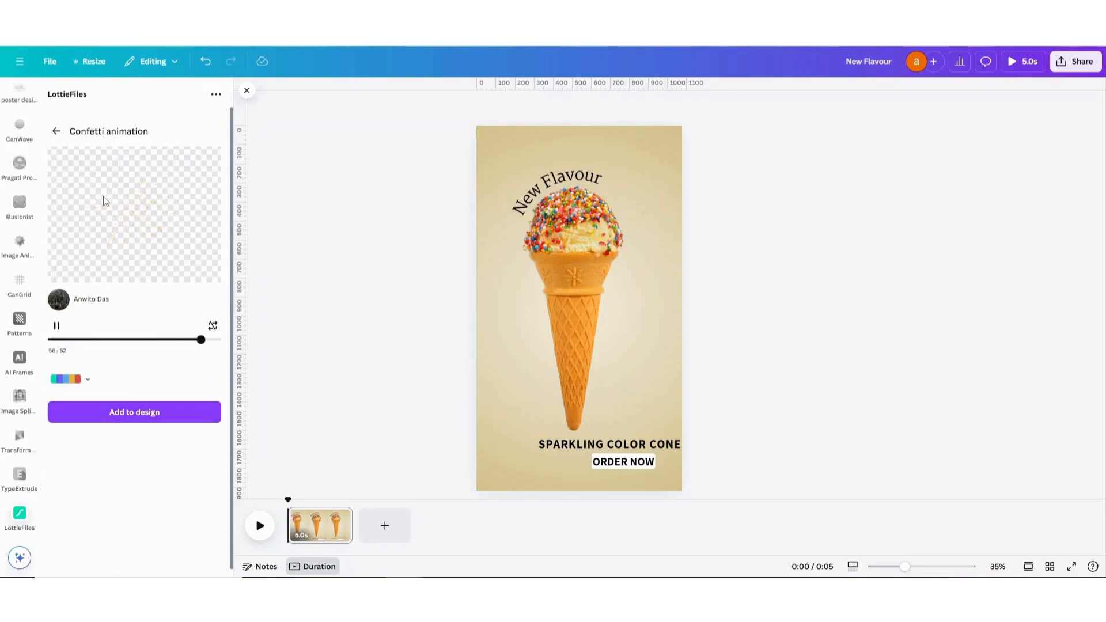
{"action": "left_click", "coordinate": [127, 410]}
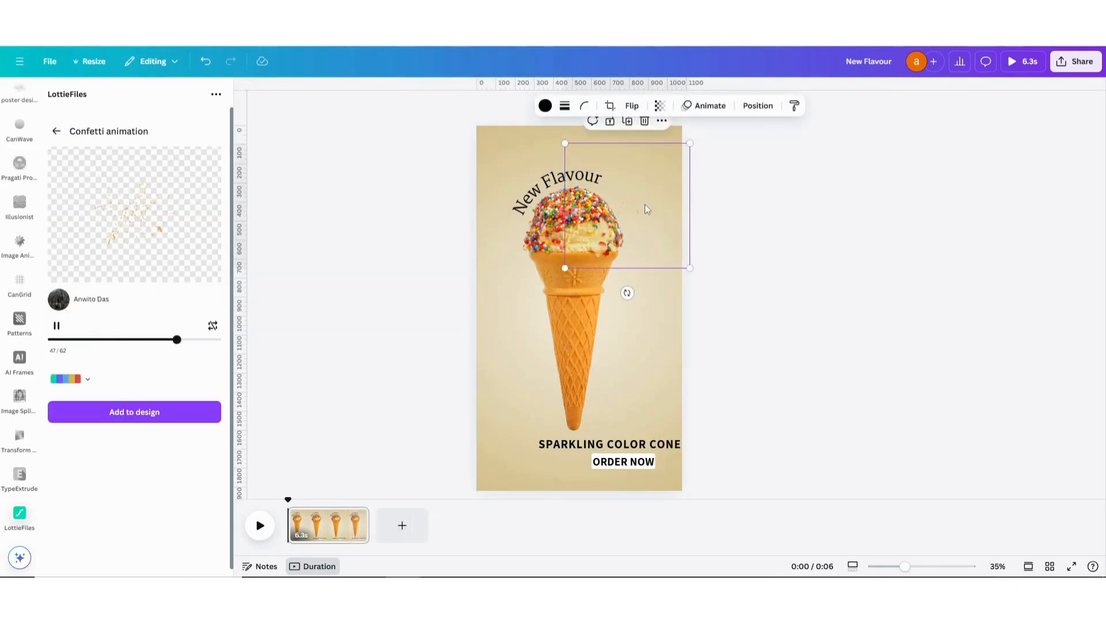
{"action": "left_click_drag", "start_coordinate": [644, 204], "coordinate": [649, 222]}
{"action": "left_click_drag", "start_coordinate": [685, 161], "coordinate": [800, 118]}
{"action": "left_click_drag", "start_coordinate": [688, 192], "coordinate": [633, 225]}
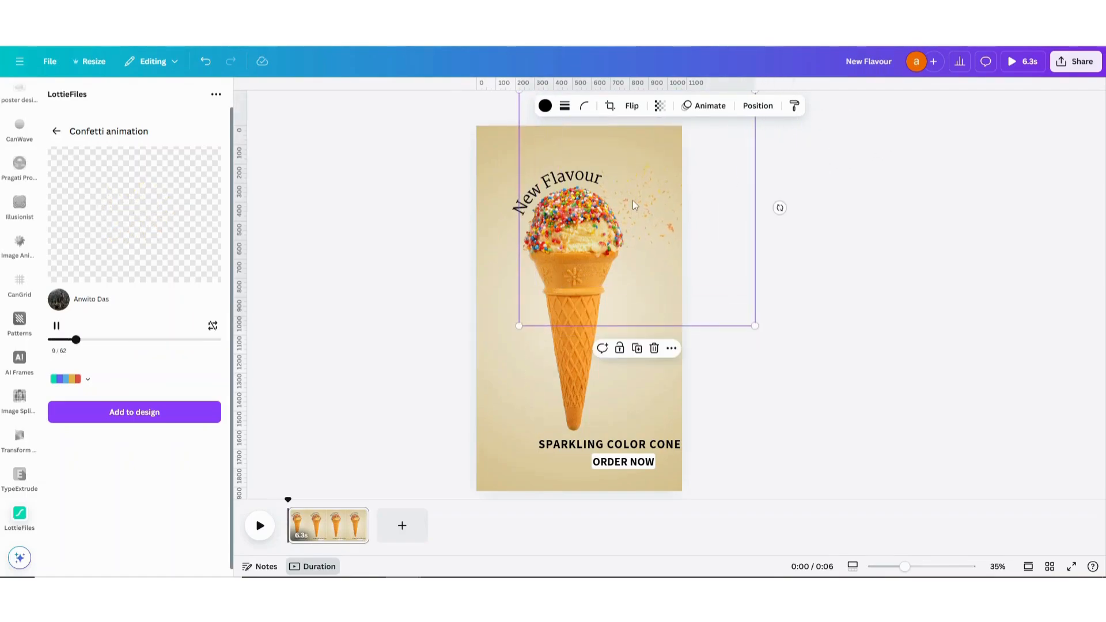
- Send the confetti animation to the back, then duplicate it and place the copy over the lower-left side of the scoop
{"action": "right_click", "coordinate": [632, 199]}
{"action": "mouse_move", "coordinate": [677, 338]}
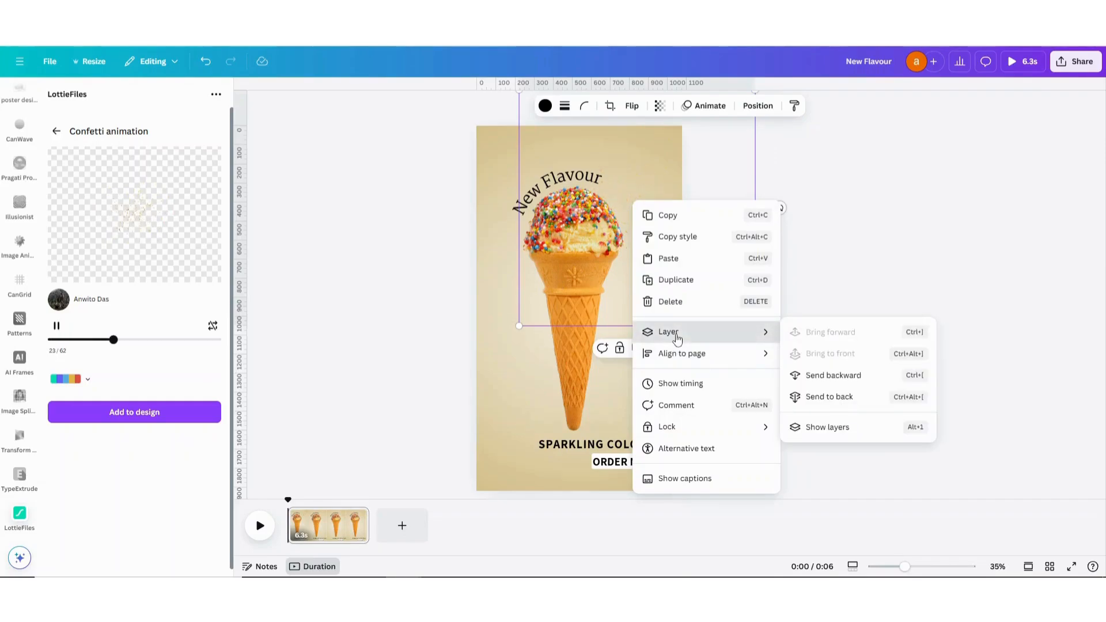
{"action": "left_click", "coordinate": [817, 397]}
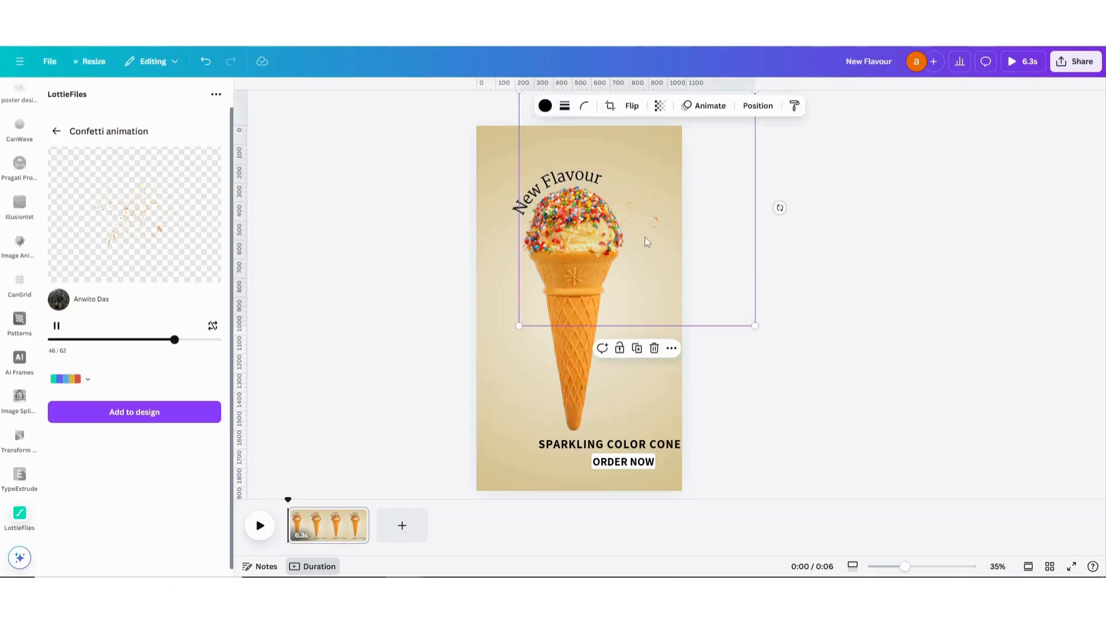
{"action": "left_click", "coordinate": [635, 349]}
{"action": "left_click_drag", "start_coordinate": [662, 204], "coordinate": [561, 266]}
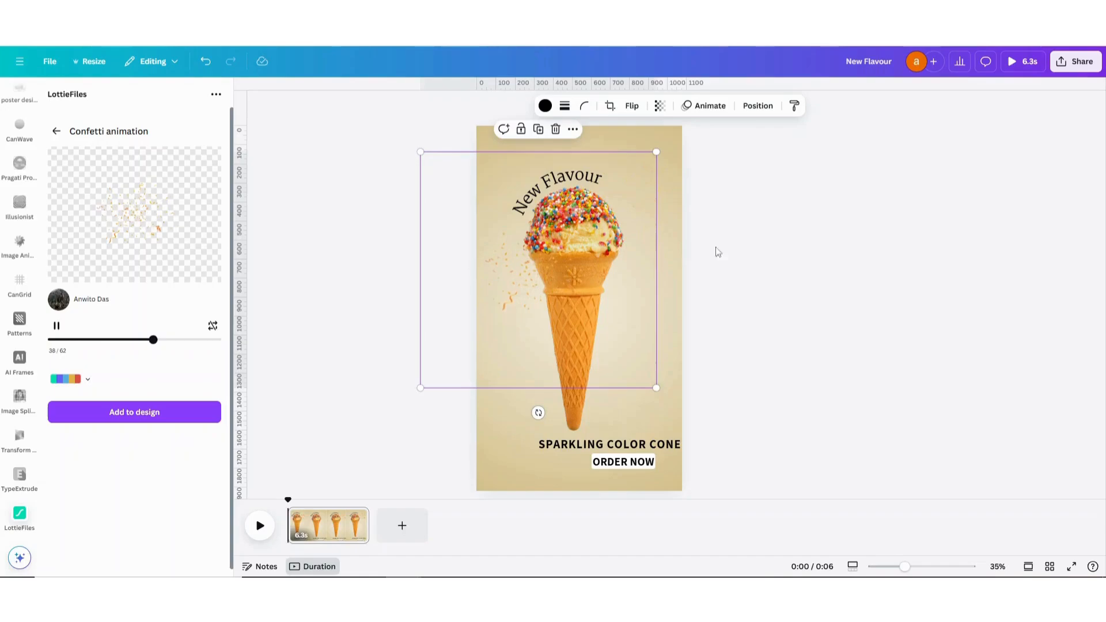
{"action": "left_click", "coordinate": [793, 256]}
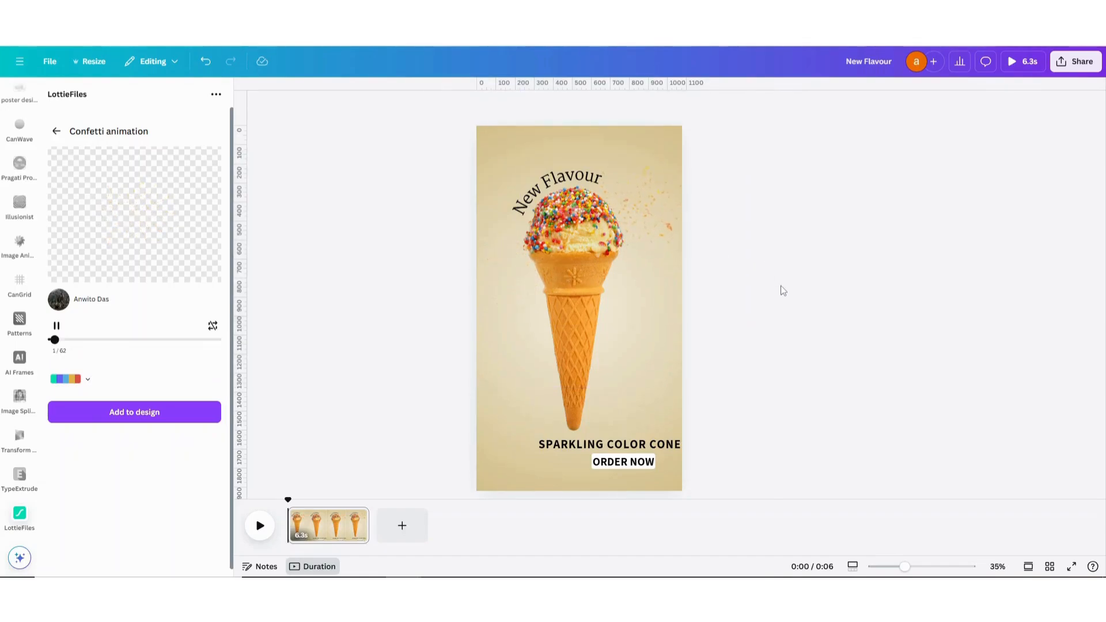
- Select the curved "New Flavour" text through the layer list and recolor it with the dark orange from the photo colors
{"action": "left_click", "coordinate": [551, 177]}
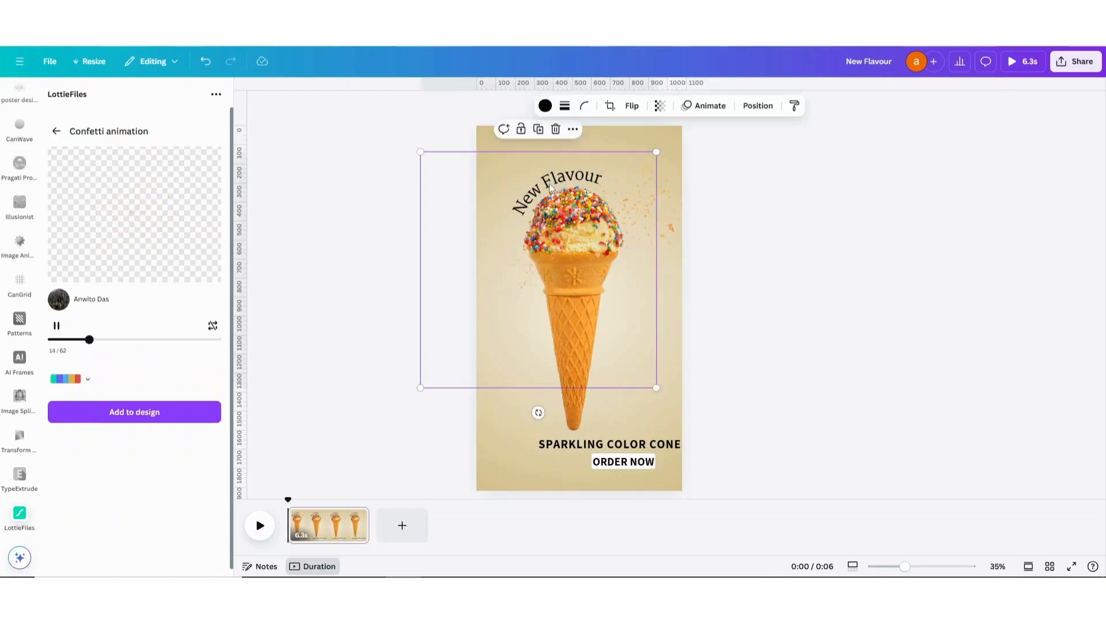
{"action": "left_click", "coordinate": [756, 107]}
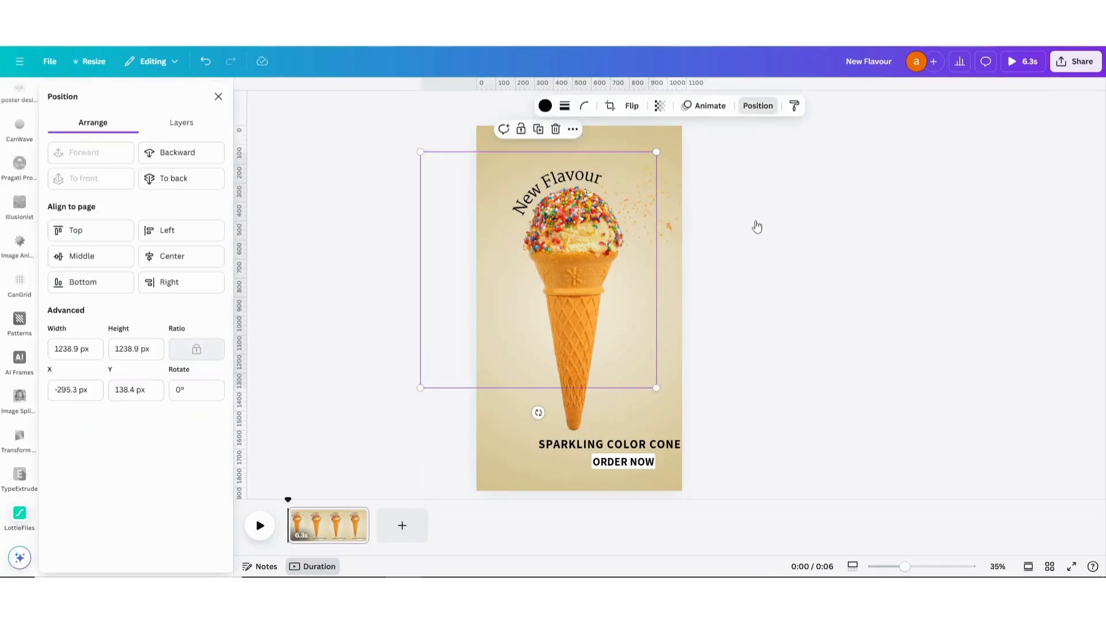
{"action": "left_click", "coordinate": [181, 123]}
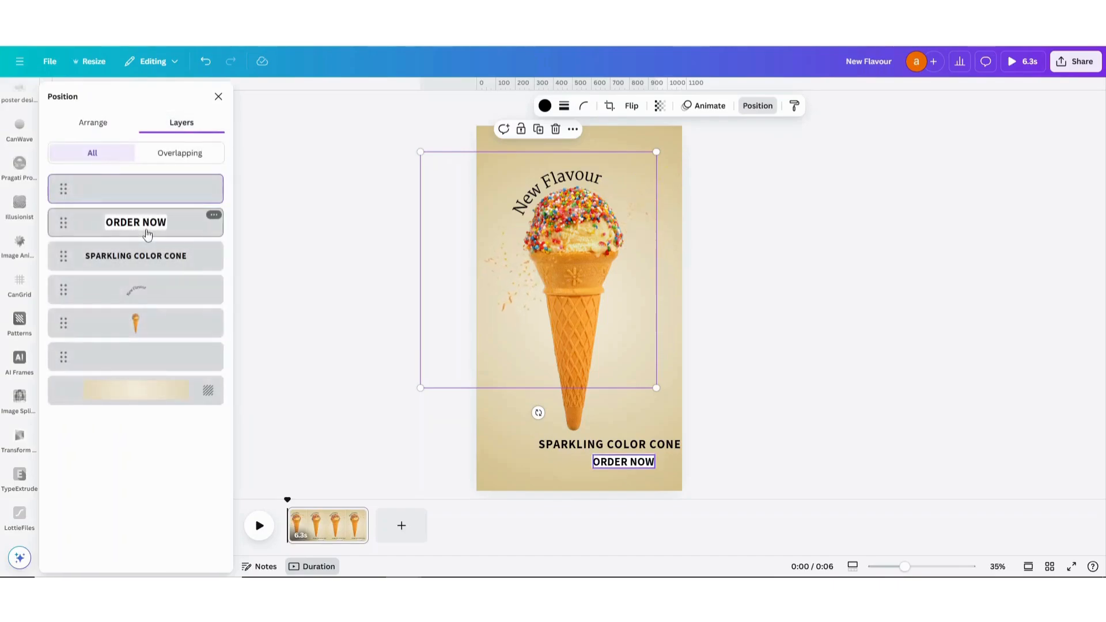
{"action": "left_click", "coordinate": [143, 253]}
{"action": "left_click", "coordinate": [143, 291]}
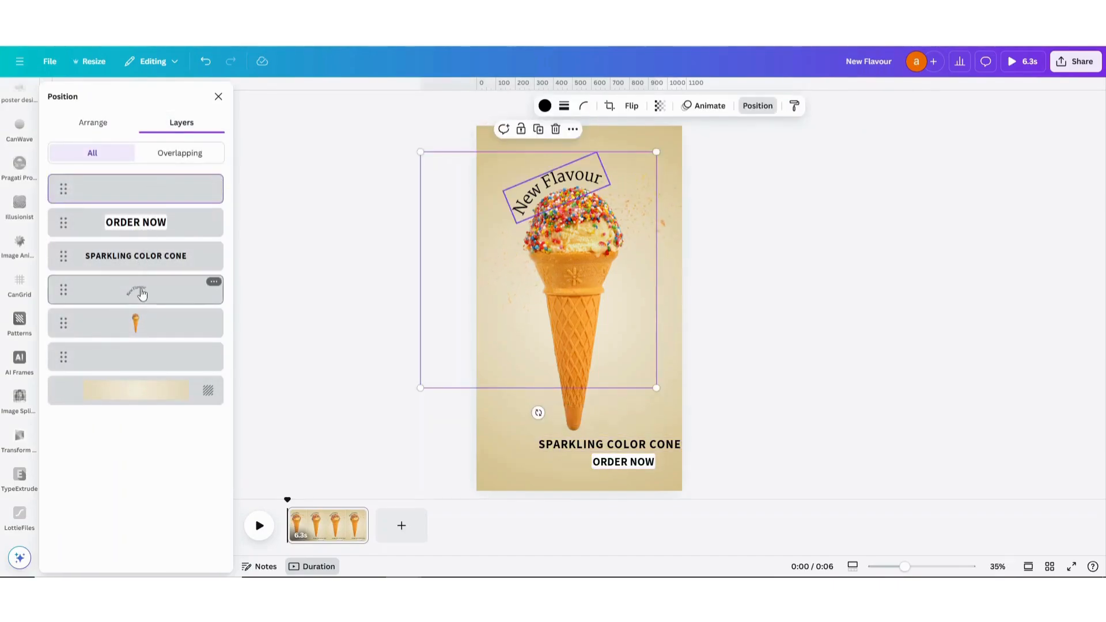
{"action": "left_click", "coordinate": [558, 112]}
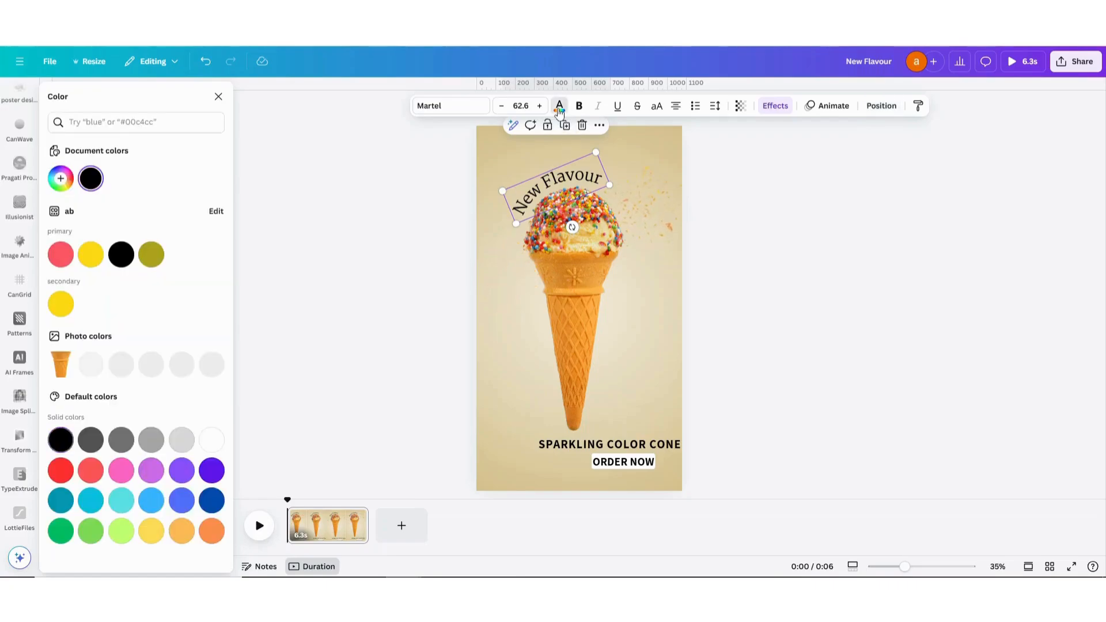
{"action": "left_click", "coordinate": [102, 357]}
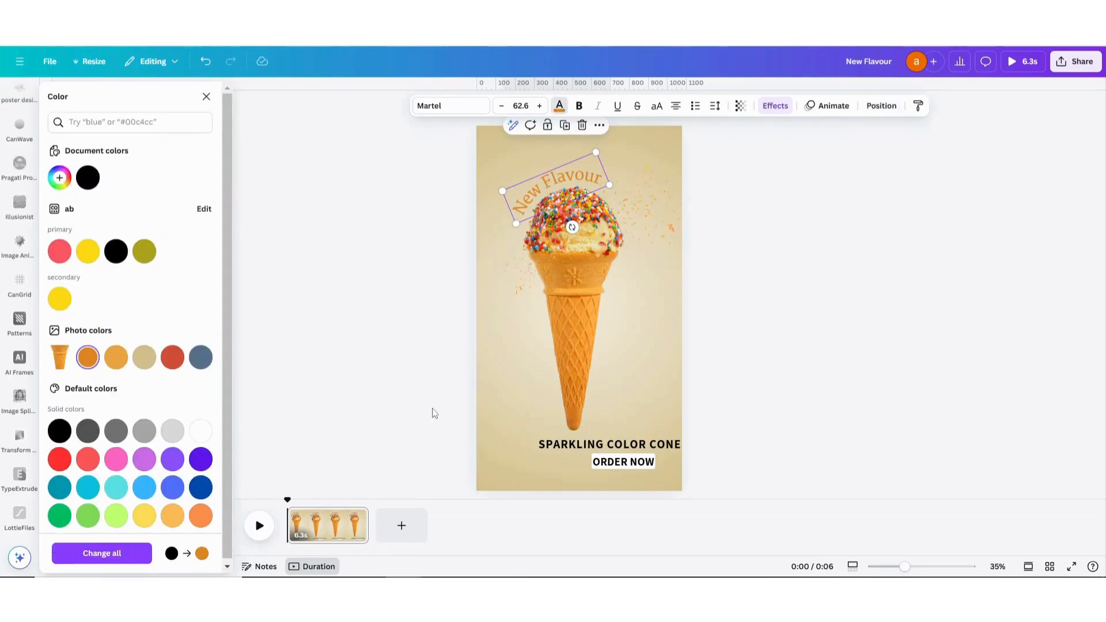
- Recolor "SPARKLING COLOR CONE" in the photo's dark orange and "ORDER NOW" in the photo's red
{"action": "left_click", "coordinate": [595, 446]}
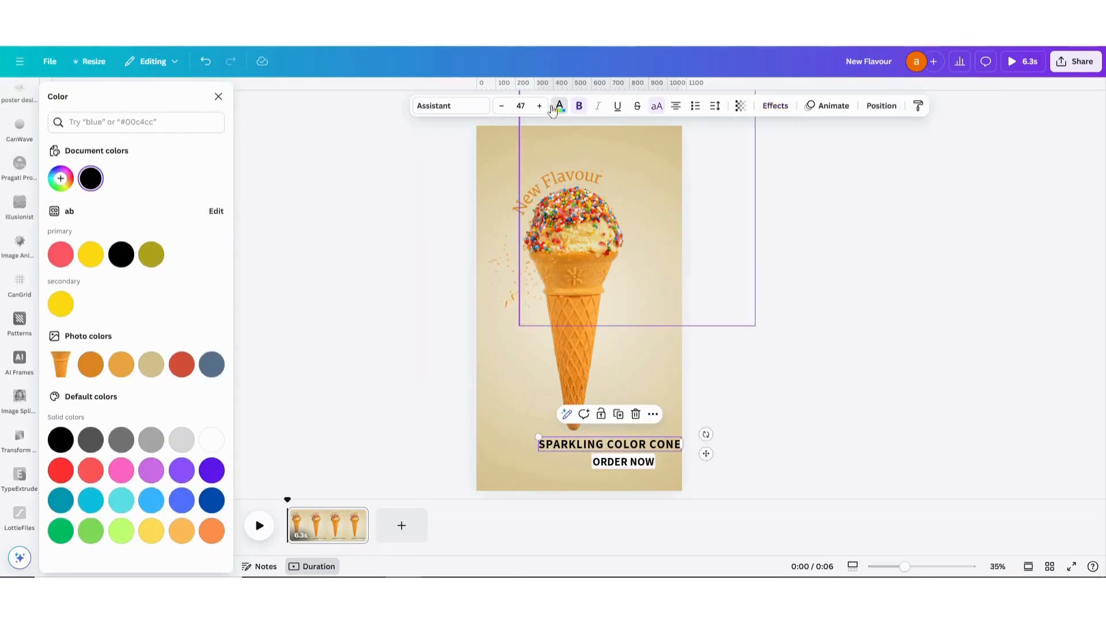
{"action": "left_click", "coordinate": [83, 371]}
{"action": "left_click", "coordinate": [623, 461]}
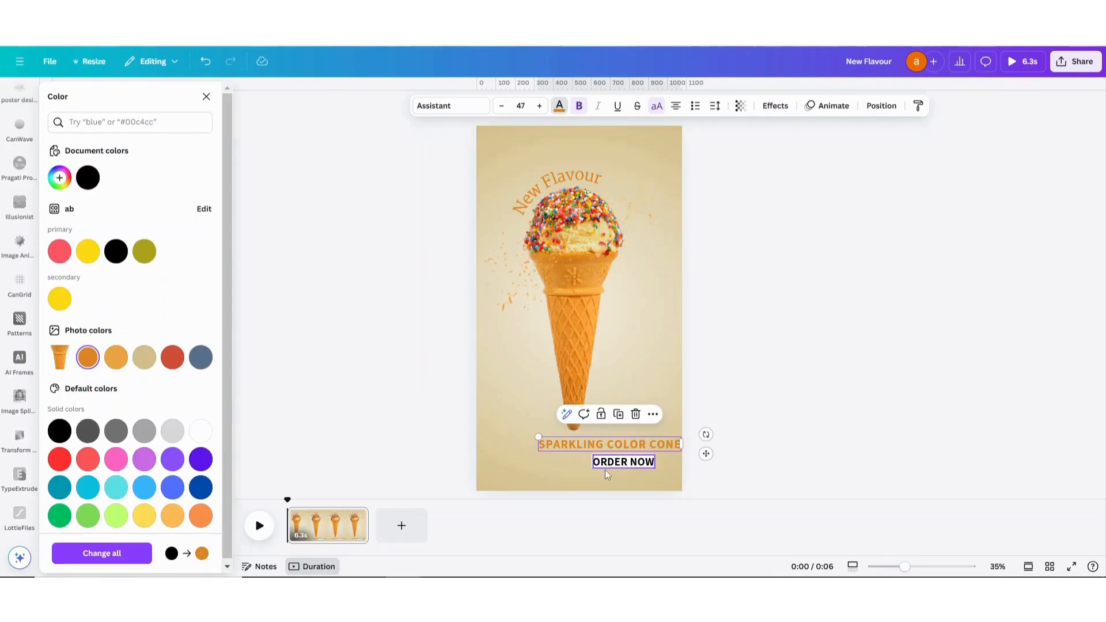
{"action": "left_click", "coordinate": [182, 364]}
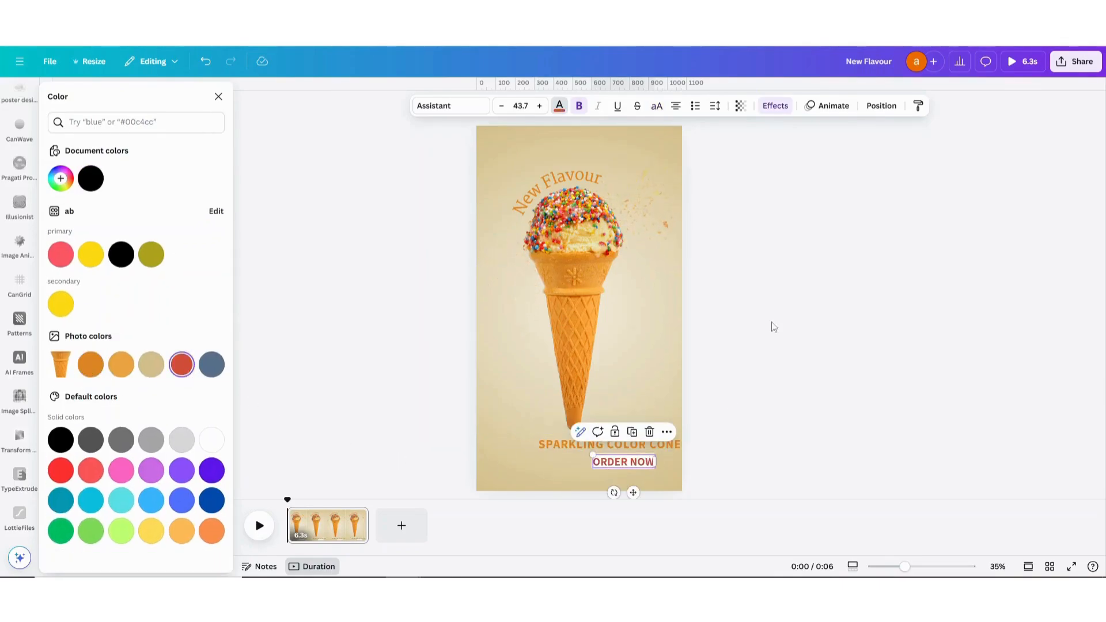
{"action": "left_click", "coordinate": [788, 289]}
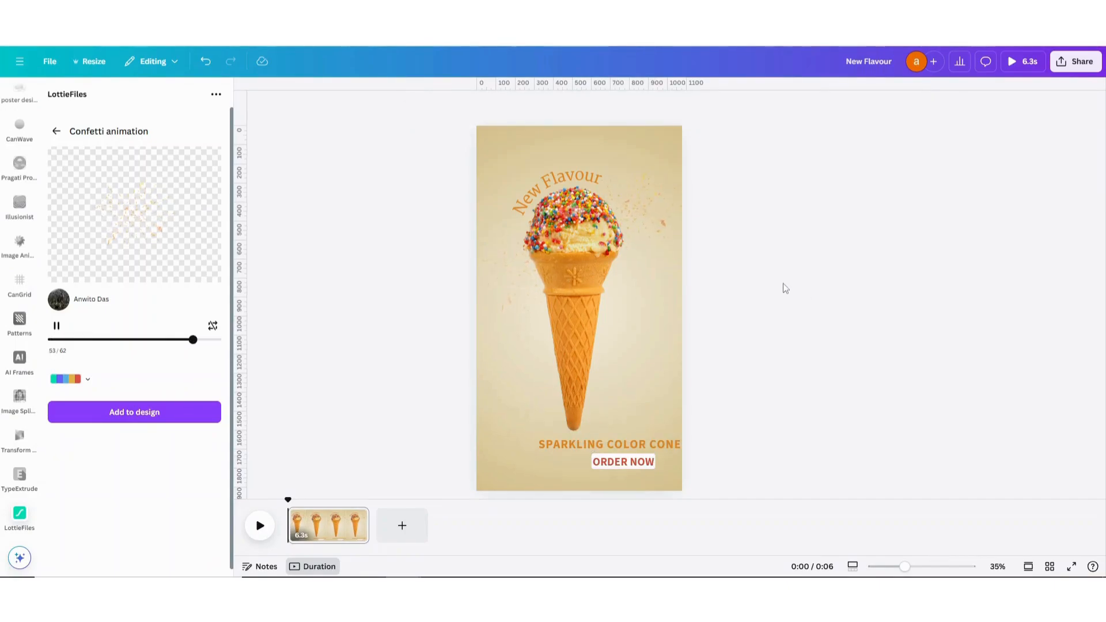
- Give the ice cream cone image the Ink animation on enter, using the Splotch style
{"action": "left_click", "coordinate": [55, 132]}
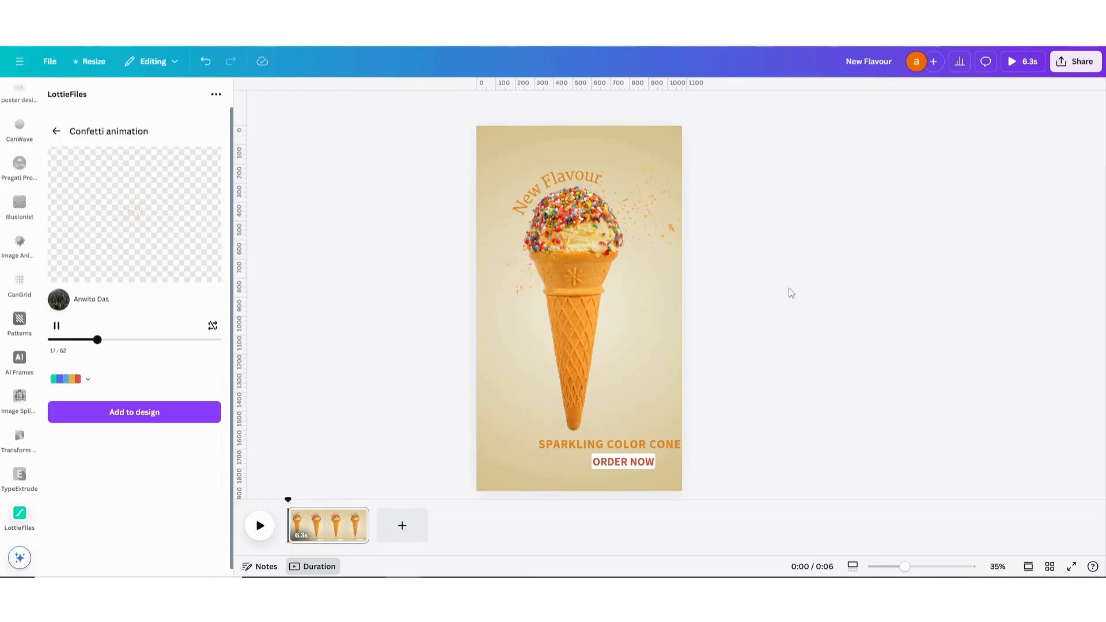
{"action": "left_click", "coordinate": [578, 405]}
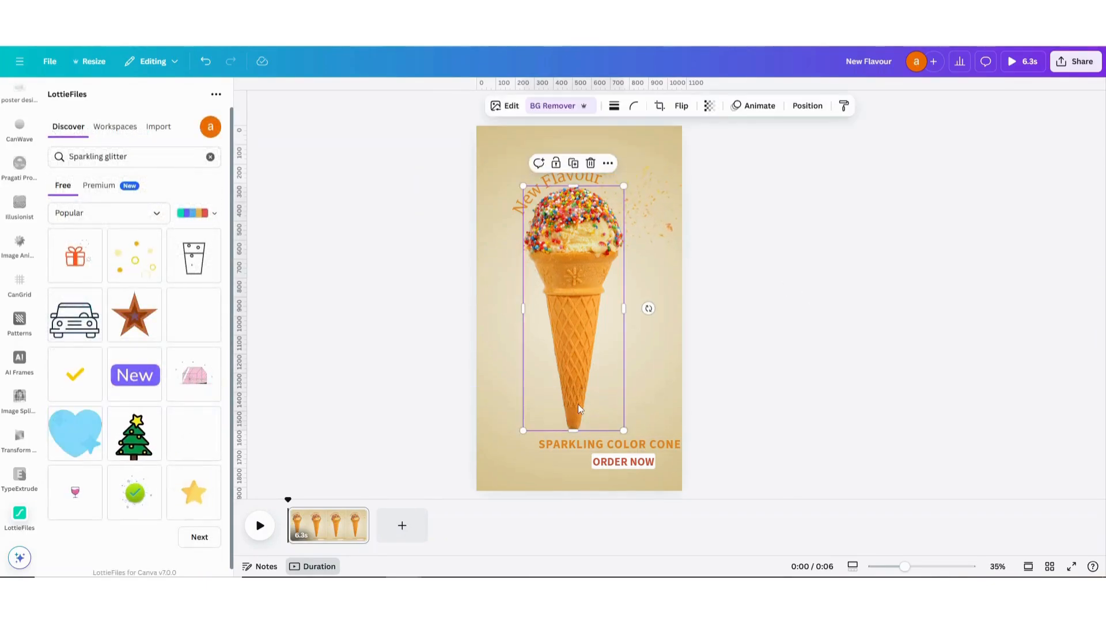
{"action": "left_click", "coordinate": [753, 110]}
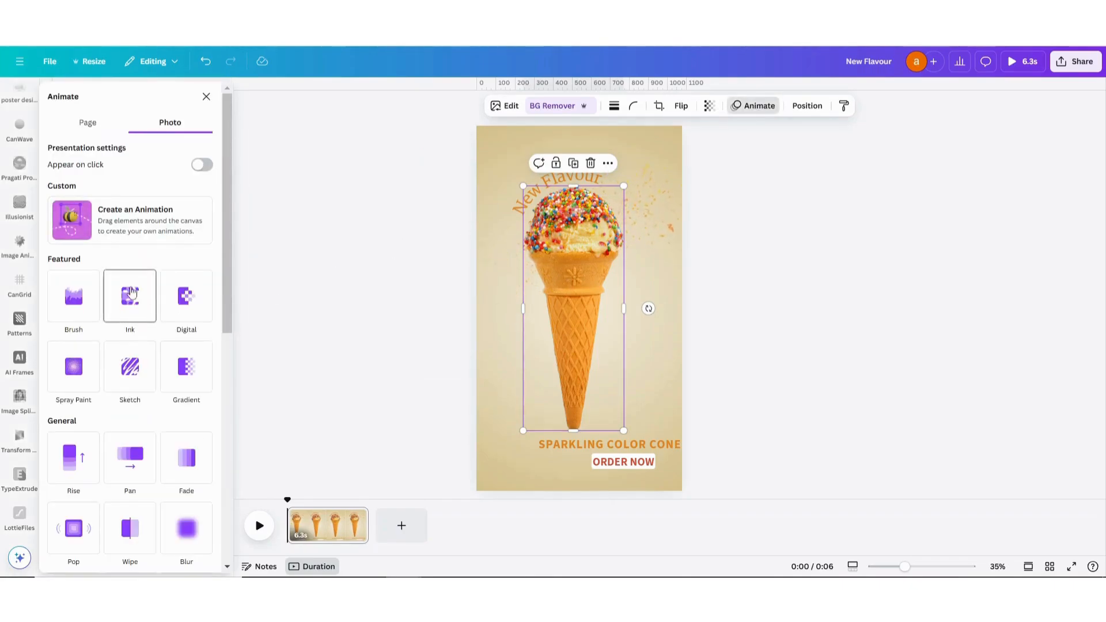
{"action": "left_click", "coordinate": [138, 303]}
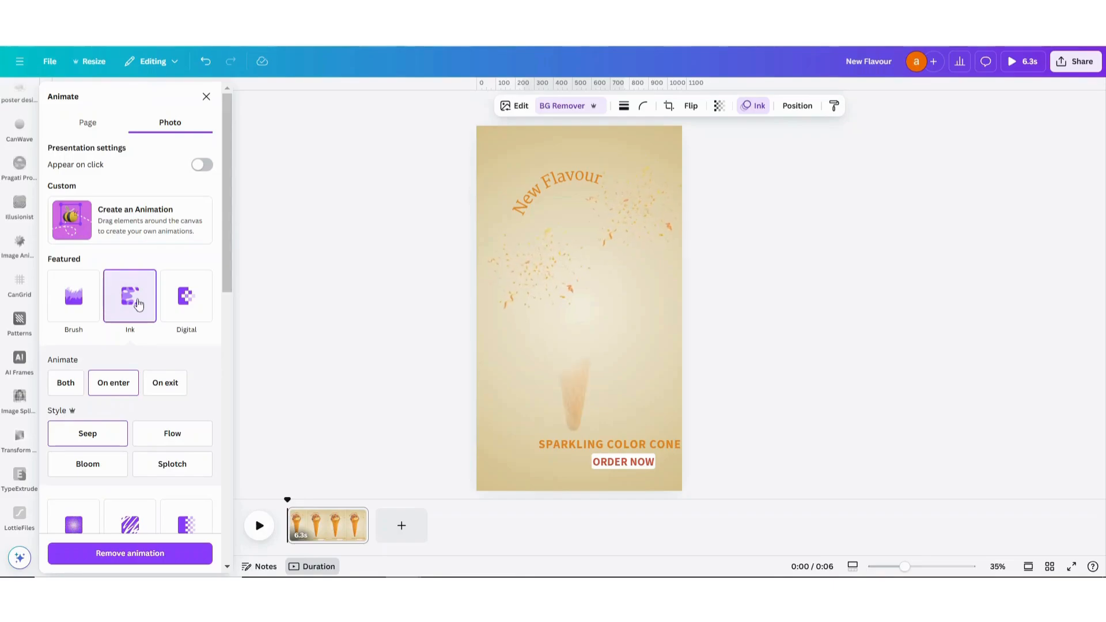
{"action": "scroll", "coordinate": [135, 296], "scroll_direction": "down", "scroll_amount": 3}
{"action": "left_click", "coordinate": [112, 243]}
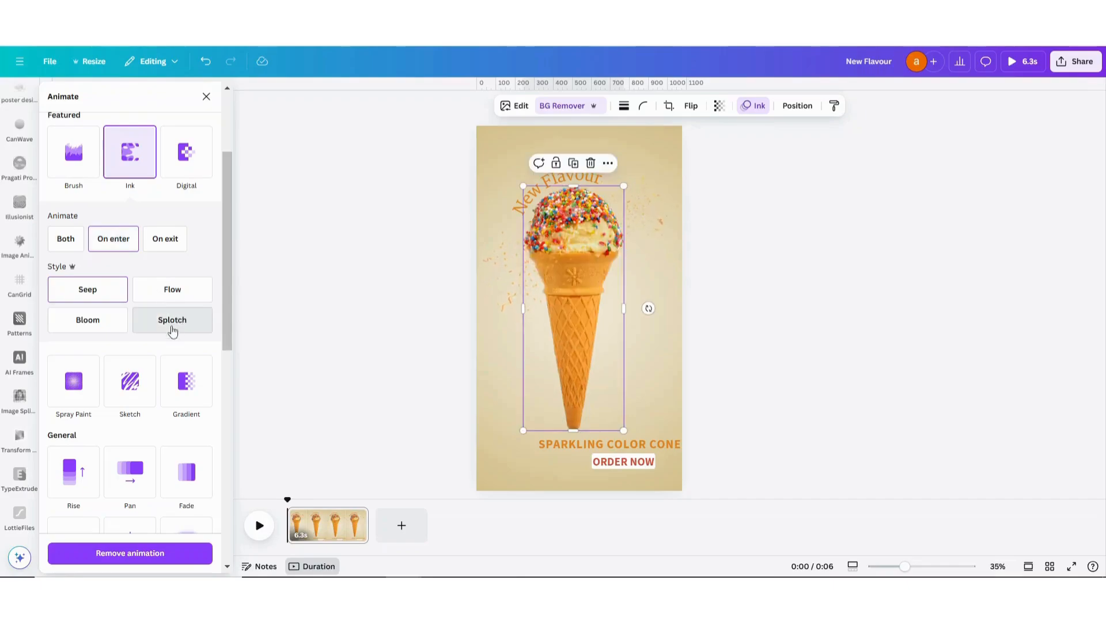
{"action": "left_click", "coordinate": [186, 326]}
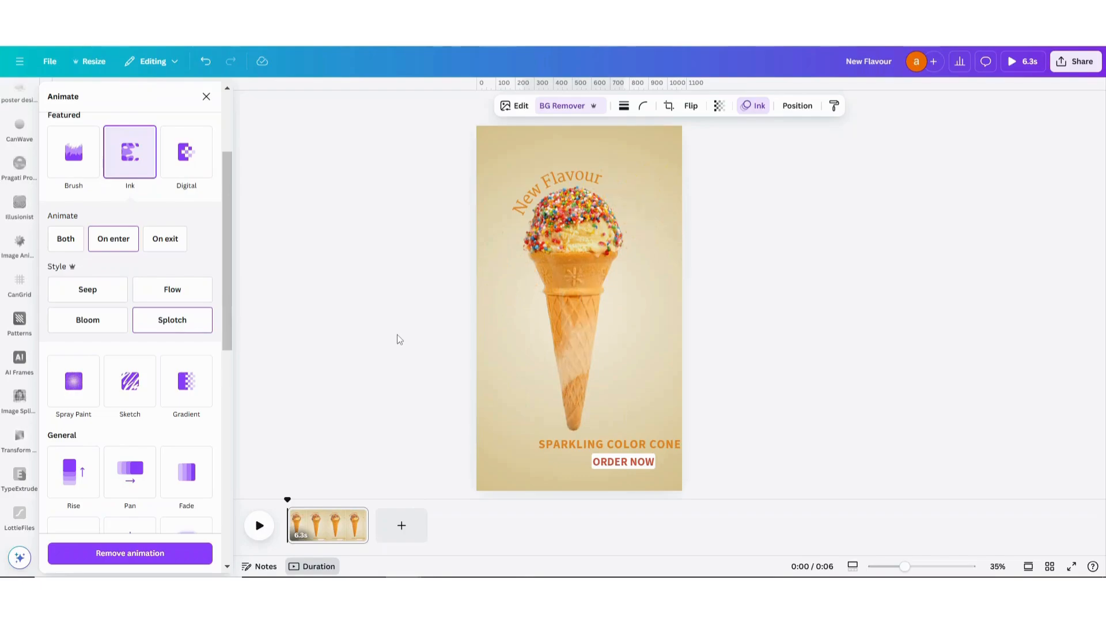
- Select the curved "New Flavour" text through the layer list and apply the Burst animation on enter
{"action": "left_click", "coordinate": [553, 276]}
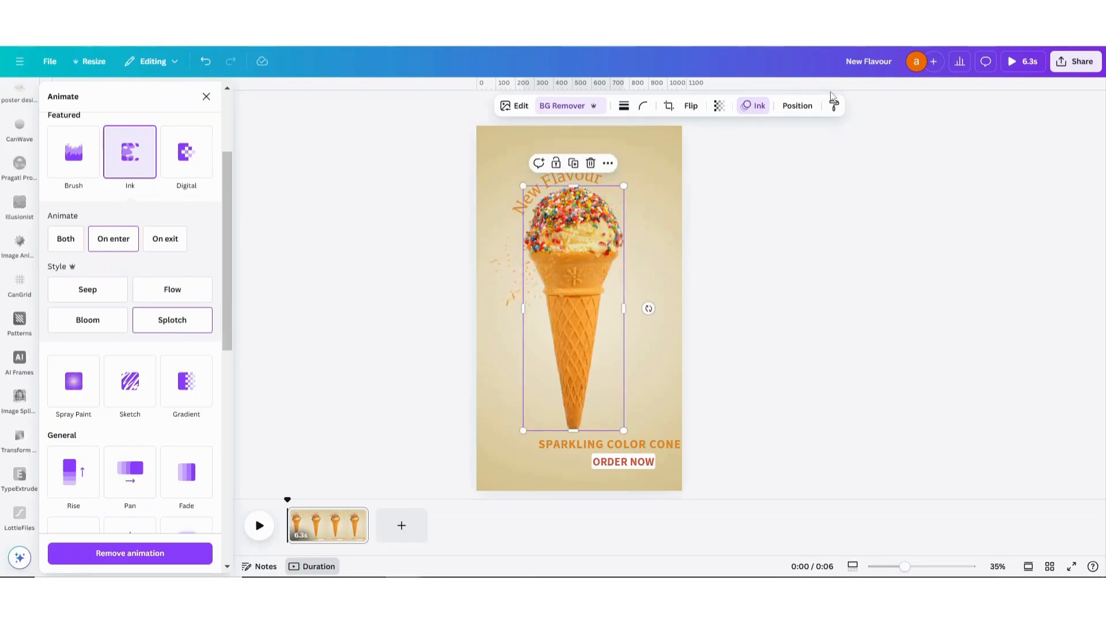
{"action": "left_click", "coordinate": [797, 106]}
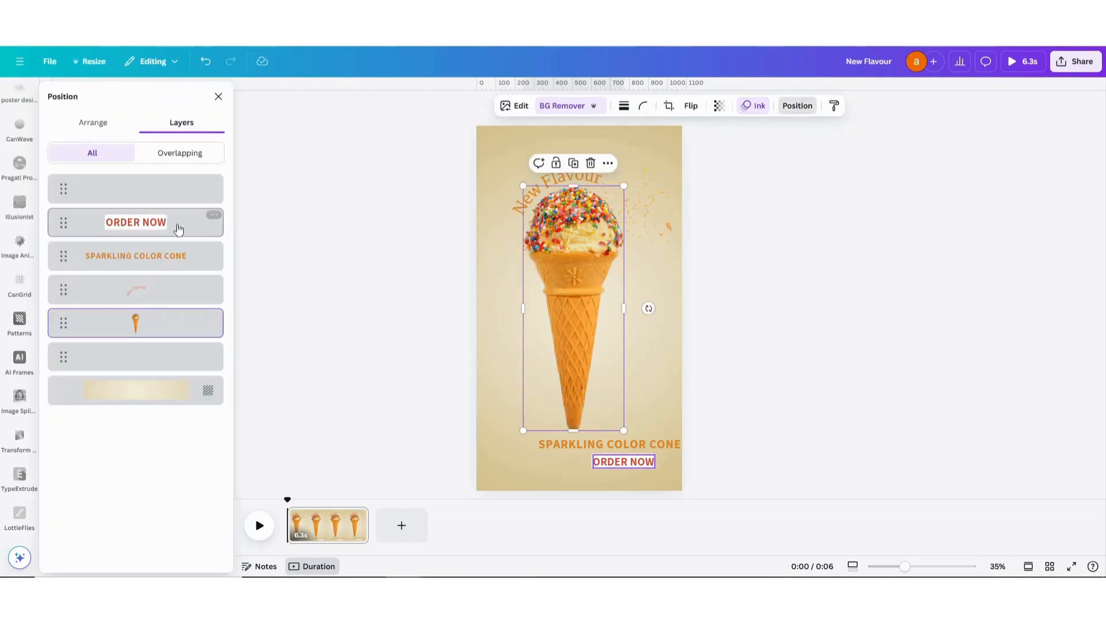
{"action": "left_click", "coordinate": [158, 295]}
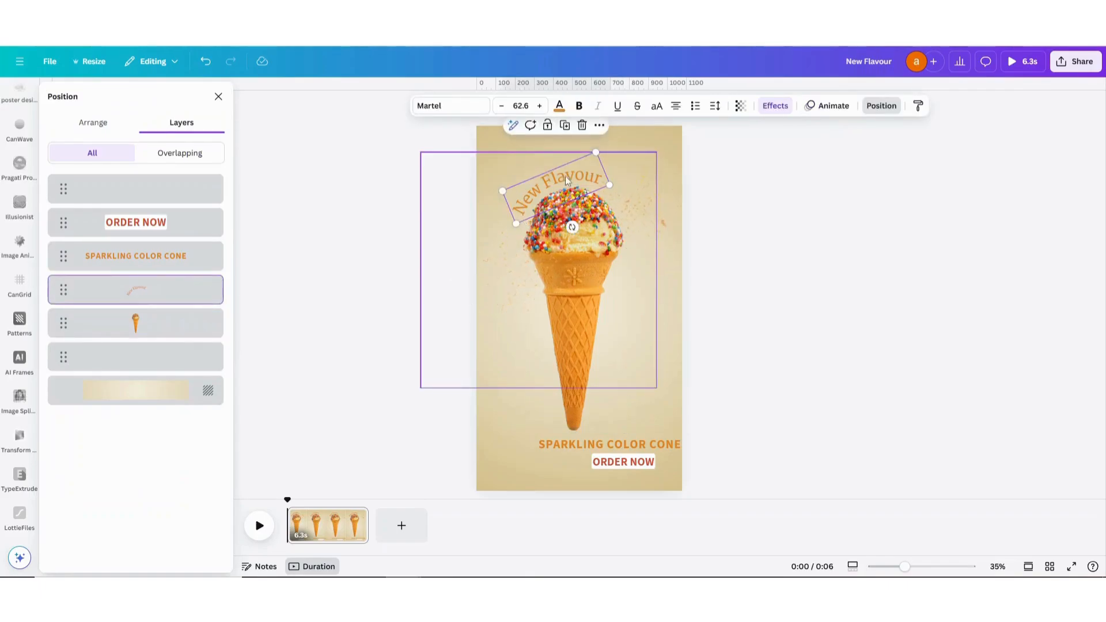
{"action": "left_click", "coordinate": [816, 107]}
{"action": "scroll", "coordinate": [176, 383], "scroll_direction": "down", "scroll_amount": 5}
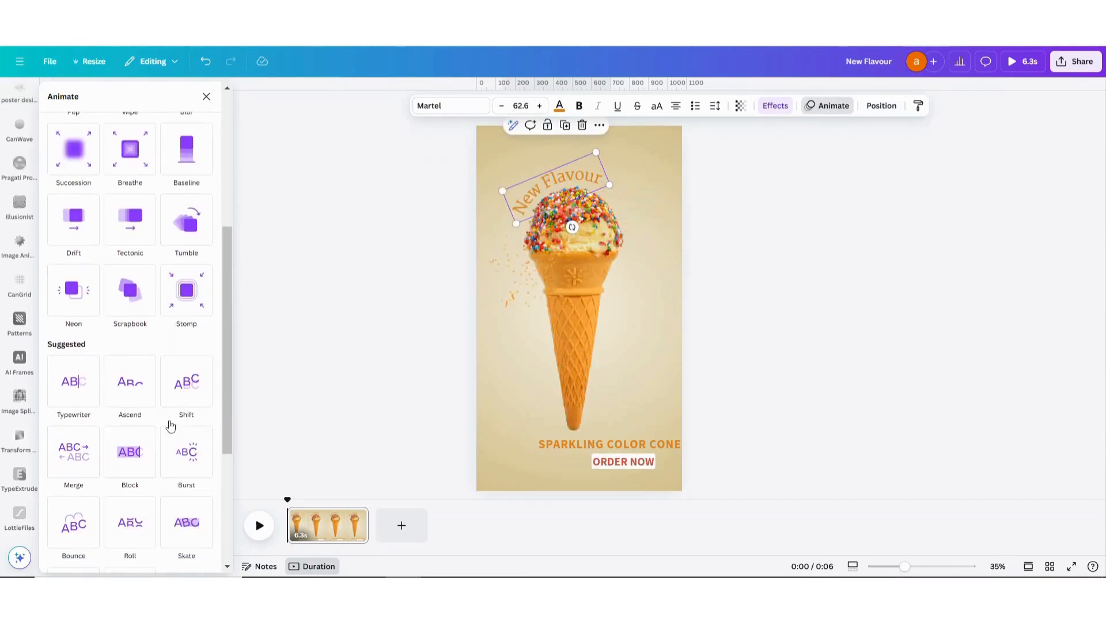
{"action": "left_click", "coordinate": [184, 462]}
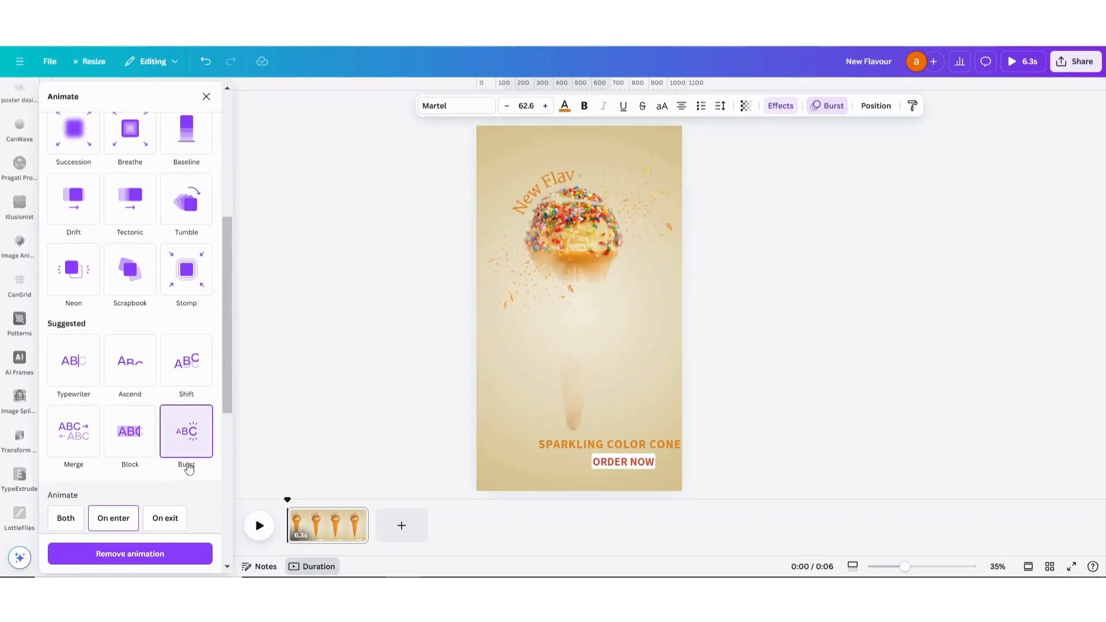
{"action": "scroll", "coordinate": [176, 449], "scroll_direction": "down", "scroll_amount": 3}
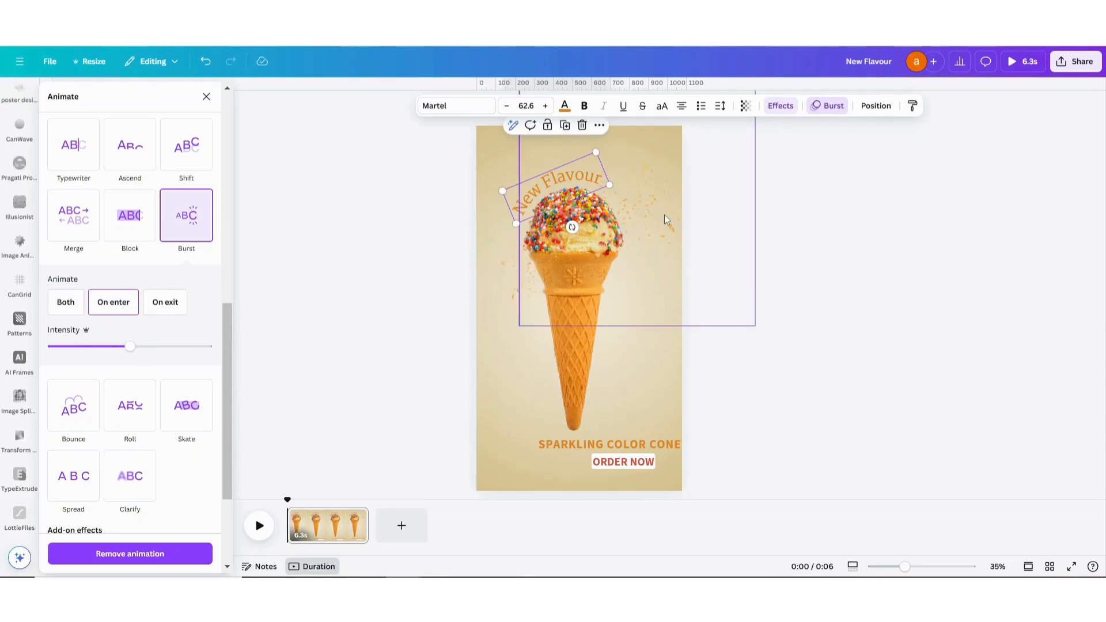
- Show the timing of the duplicated confetti on the left and trim its start to about 2 seconds
{"action": "right_click", "coordinate": [551, 192]}
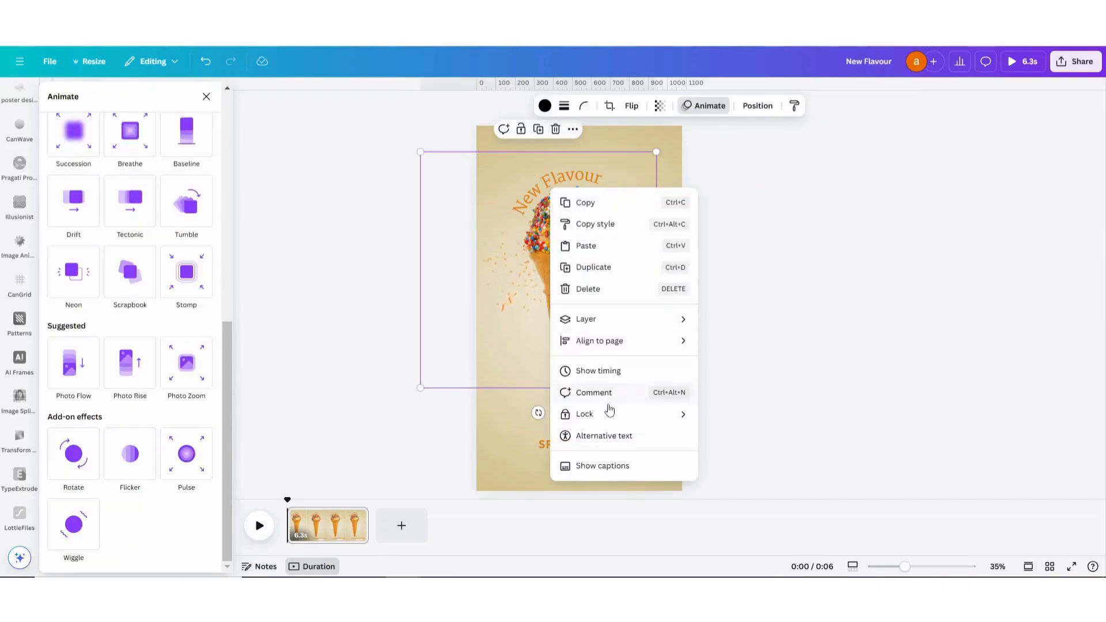
{"action": "left_click", "coordinate": [595, 375]}
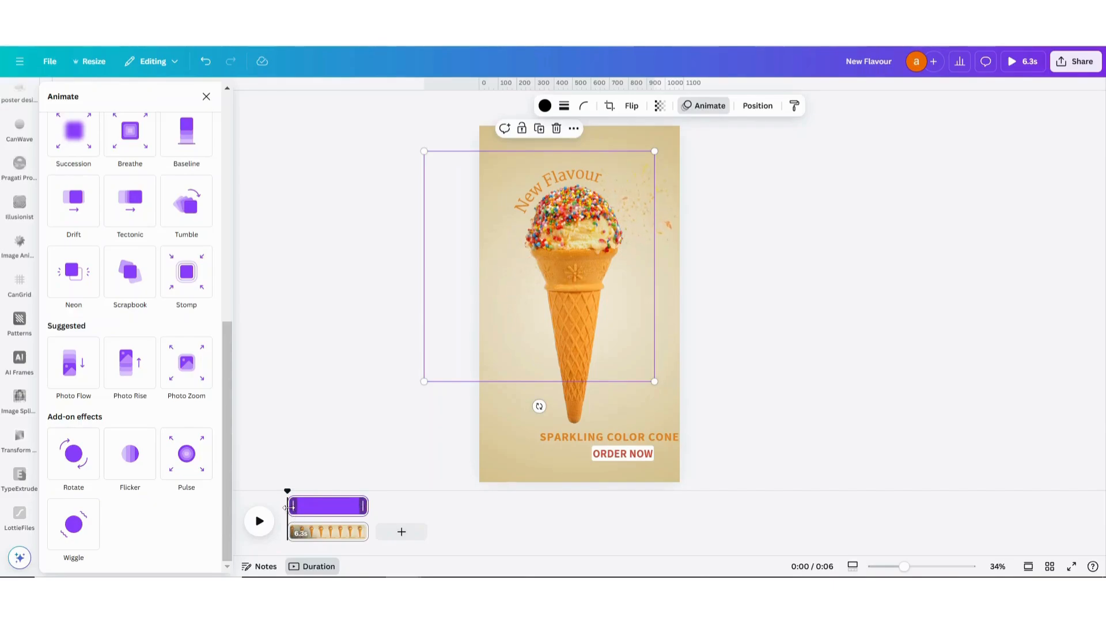
{"action": "left_click_drag", "start_coordinate": [298, 506], "coordinate": [323, 509]}
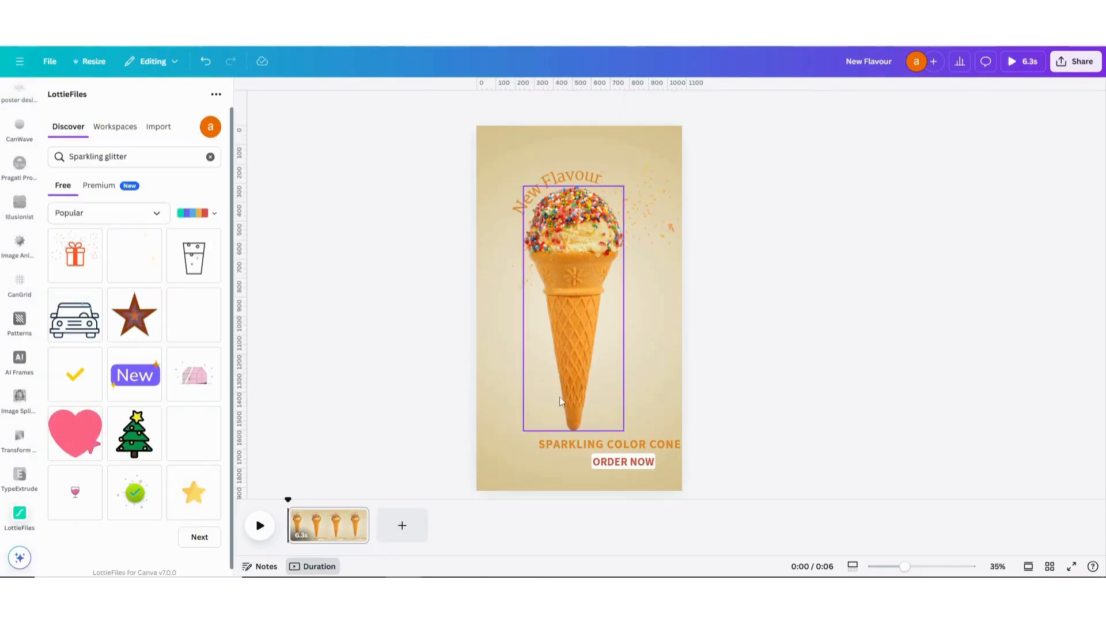
- Apply the Ink animation to the cone image, set to play on enter with the Splotch style
{"action": "left_click", "coordinate": [578, 404]}
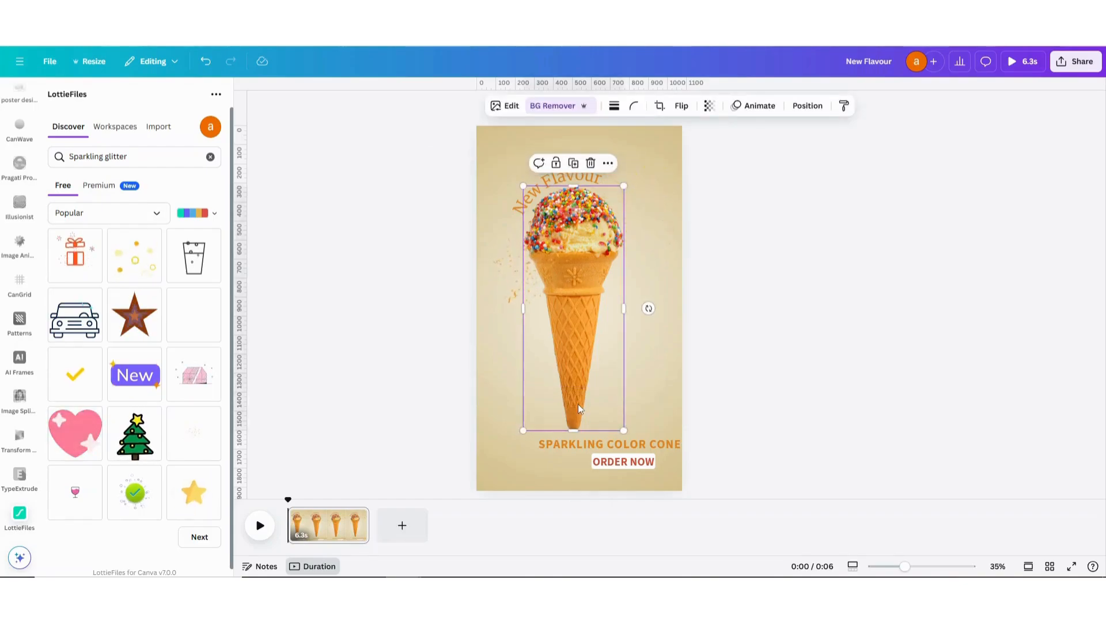
{"action": "left_click", "coordinate": [753, 107]}
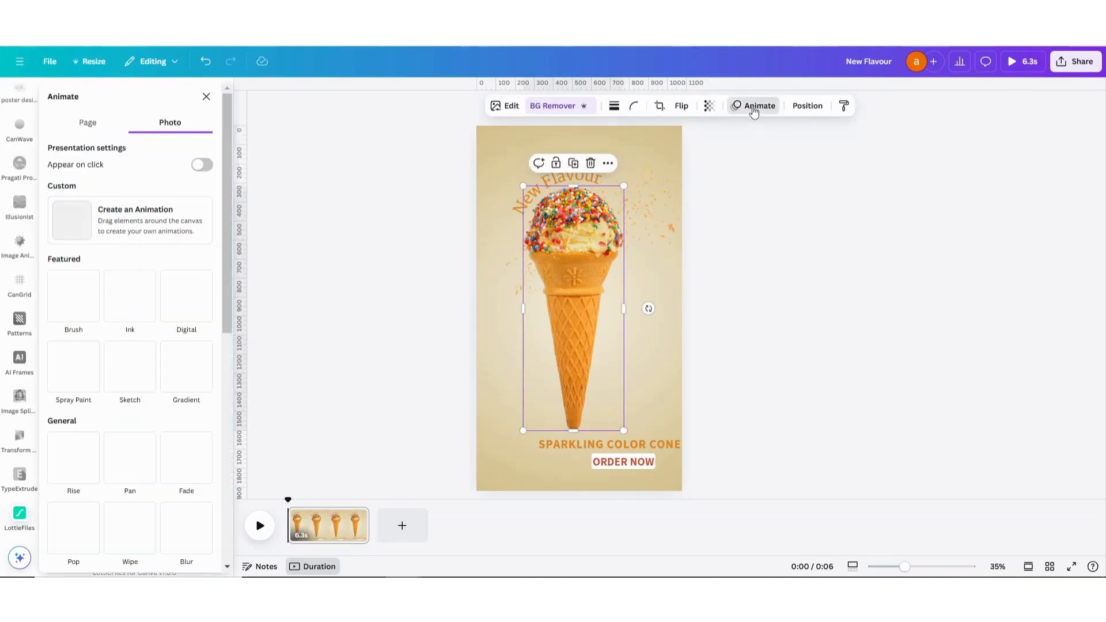
{"action": "left_click", "coordinate": [137, 302]}
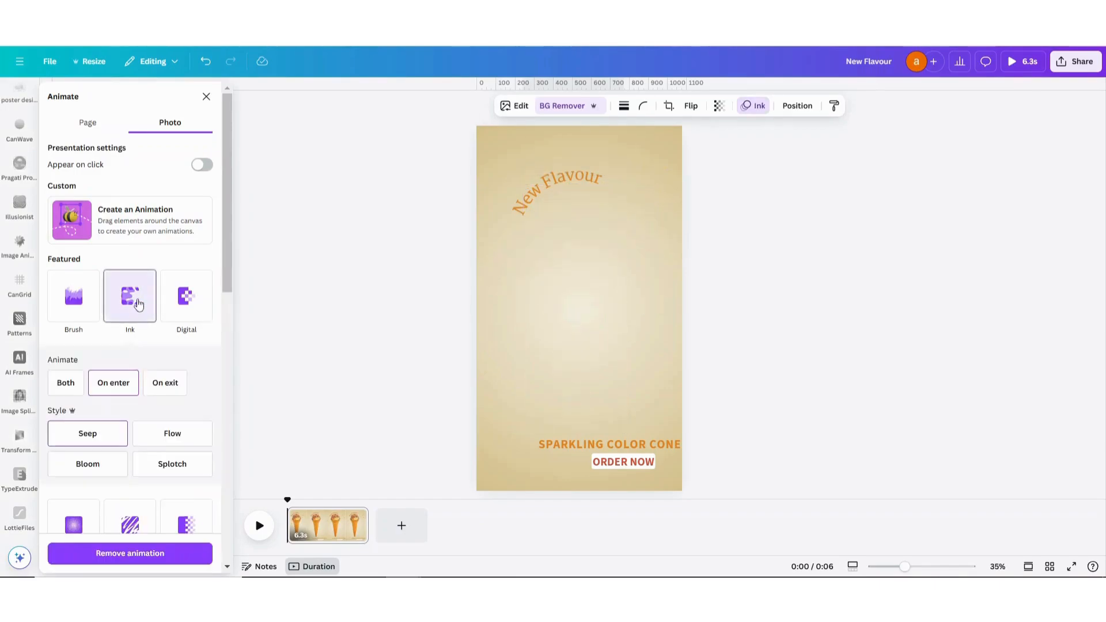
{"action": "scroll", "coordinate": [137, 299], "scroll_direction": "down", "scroll_amount": 3}
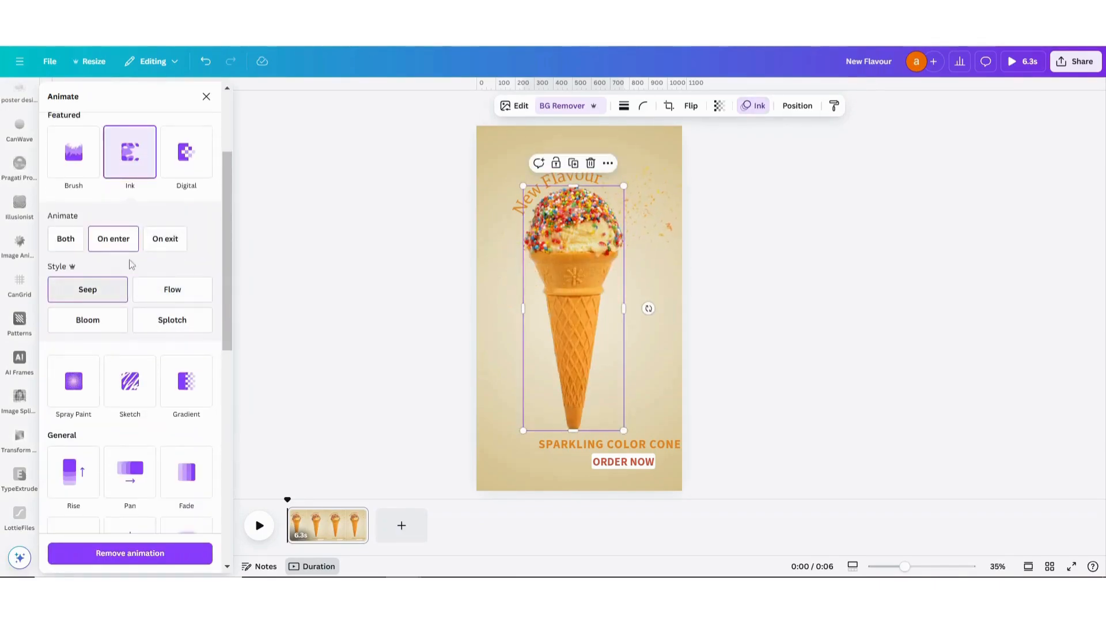
{"action": "left_click", "coordinate": [115, 239]}
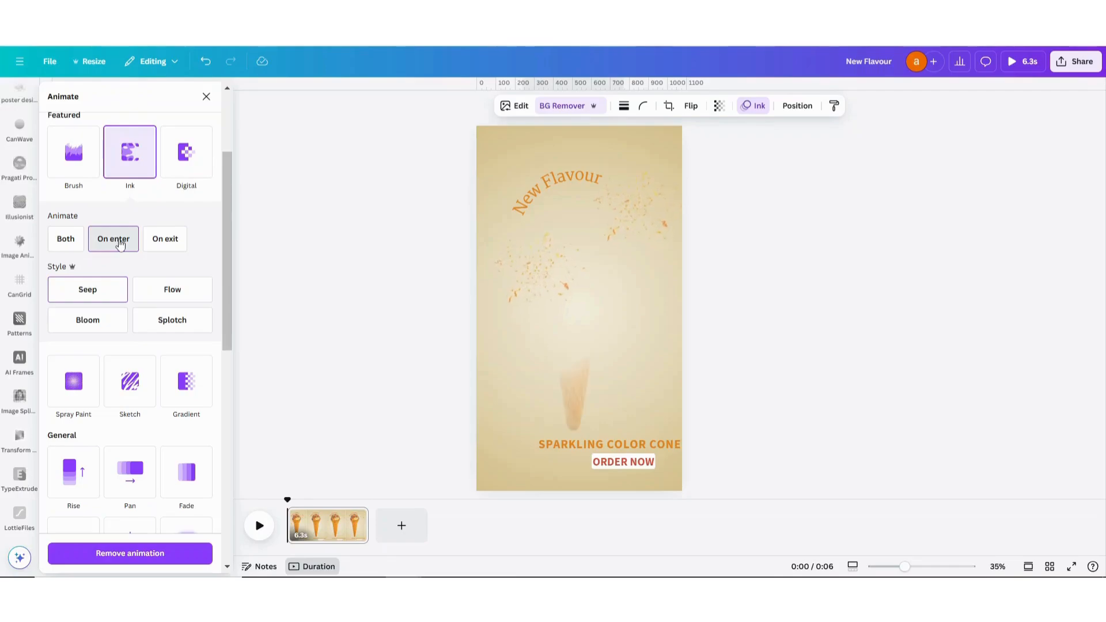
{"action": "left_click", "coordinate": [182, 327]}
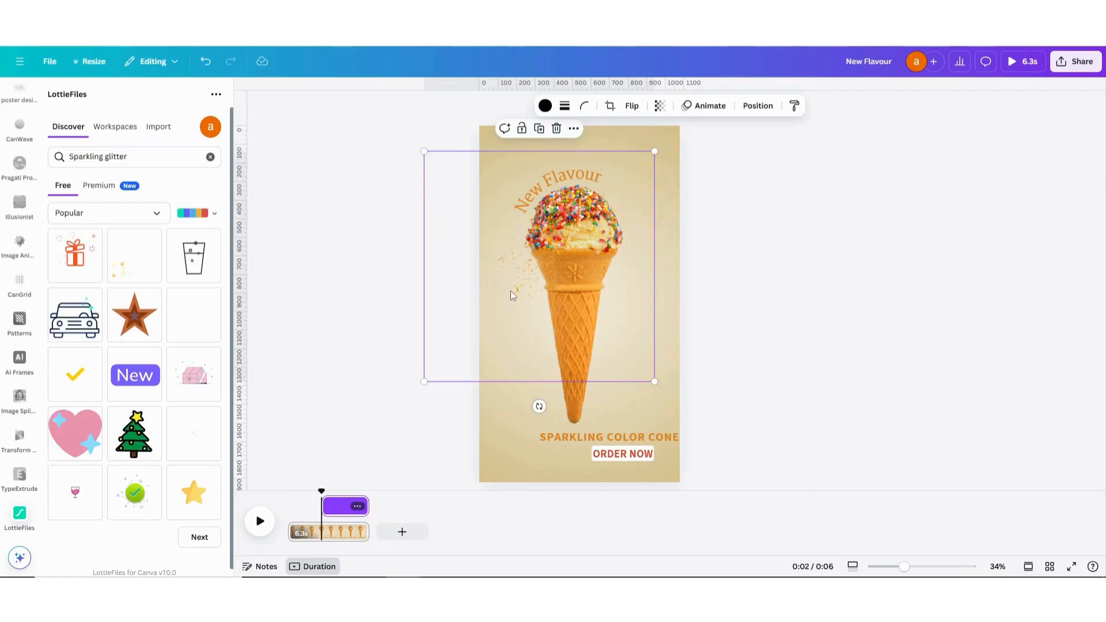
- Show the timing of the confetti right of the cone and trim its start to the 0:02 playhead, matching the left confetti
{"action": "left_click_drag", "start_coordinate": [510, 291], "coordinate": [655, 205]}
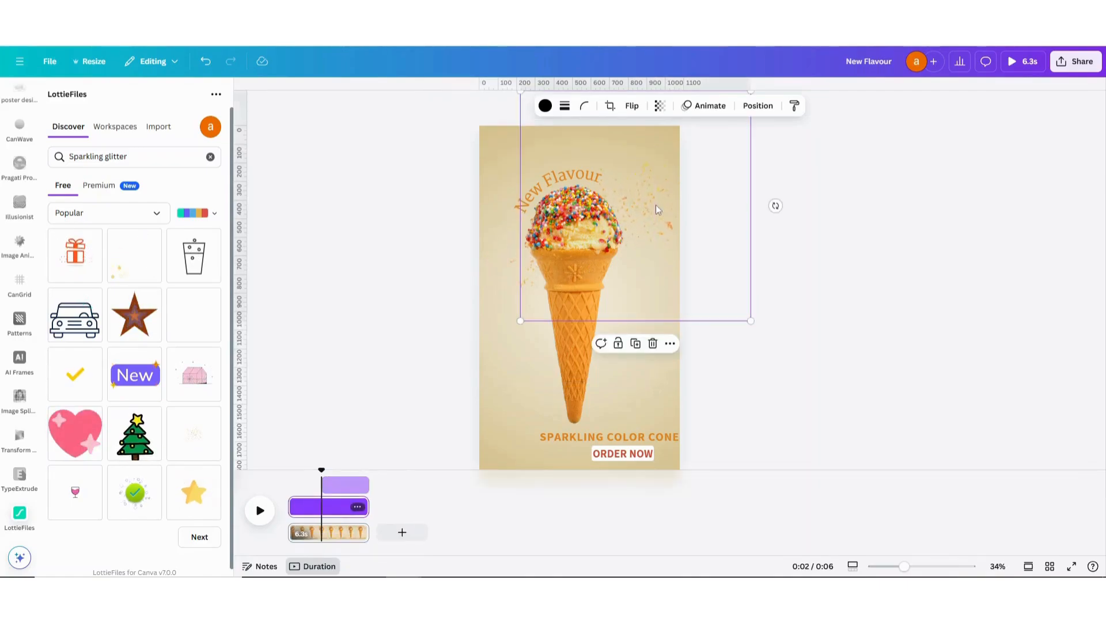
{"action": "right_click", "coordinate": [656, 205]}
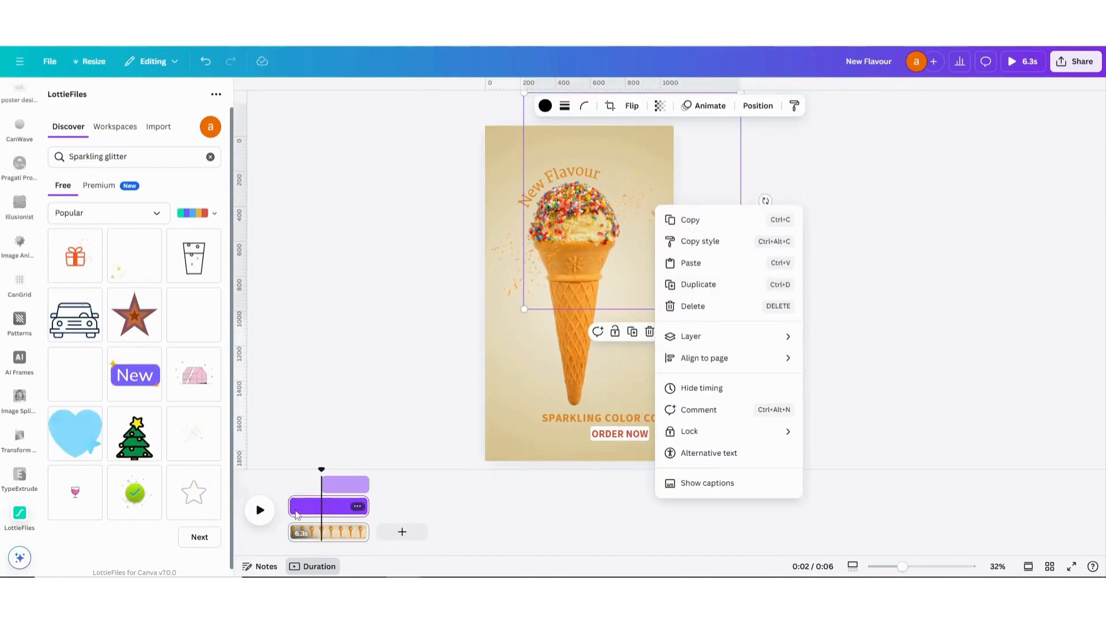
{"action": "left_click", "coordinate": [296, 512]}
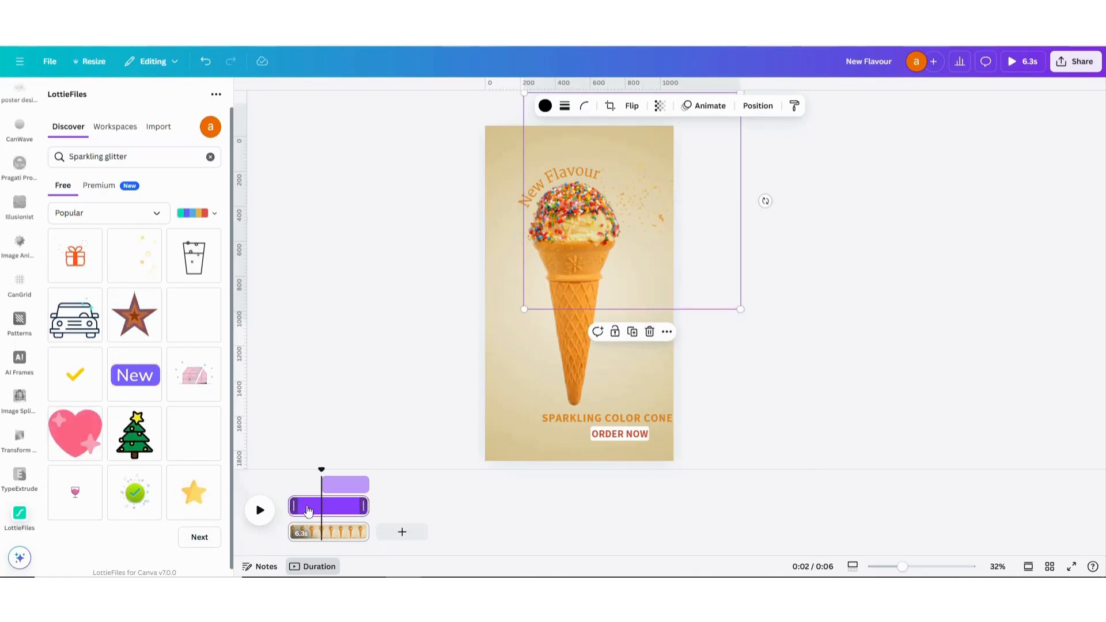
{"action": "left_click_drag", "start_coordinate": [290, 505], "coordinate": [323, 504]}
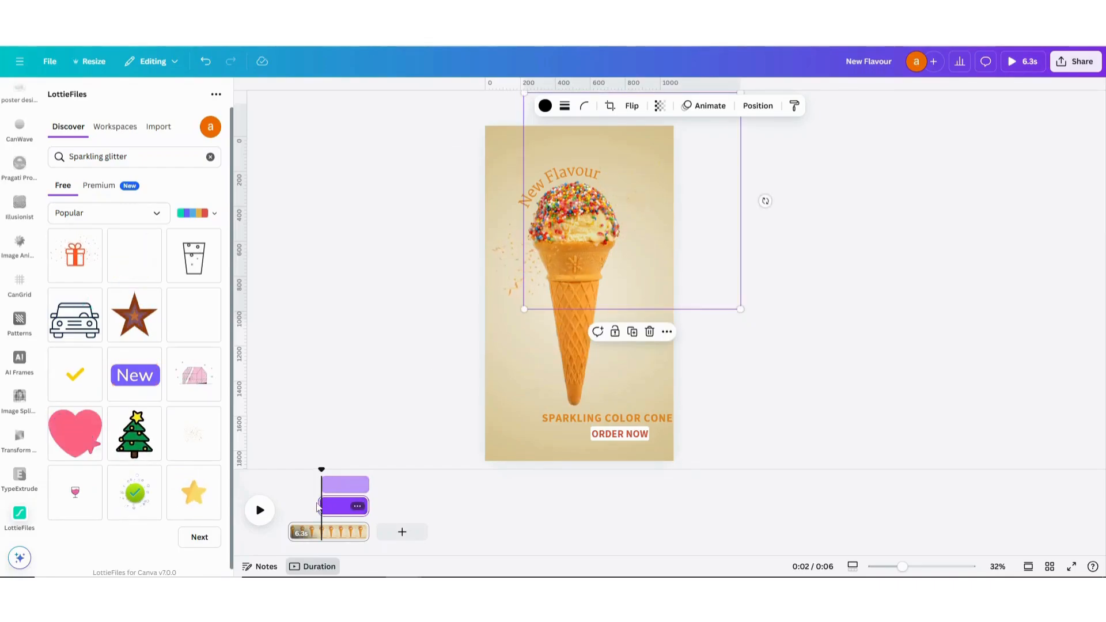
{"action": "left_click_drag", "start_coordinate": [324, 509], "coordinate": [327, 509]}
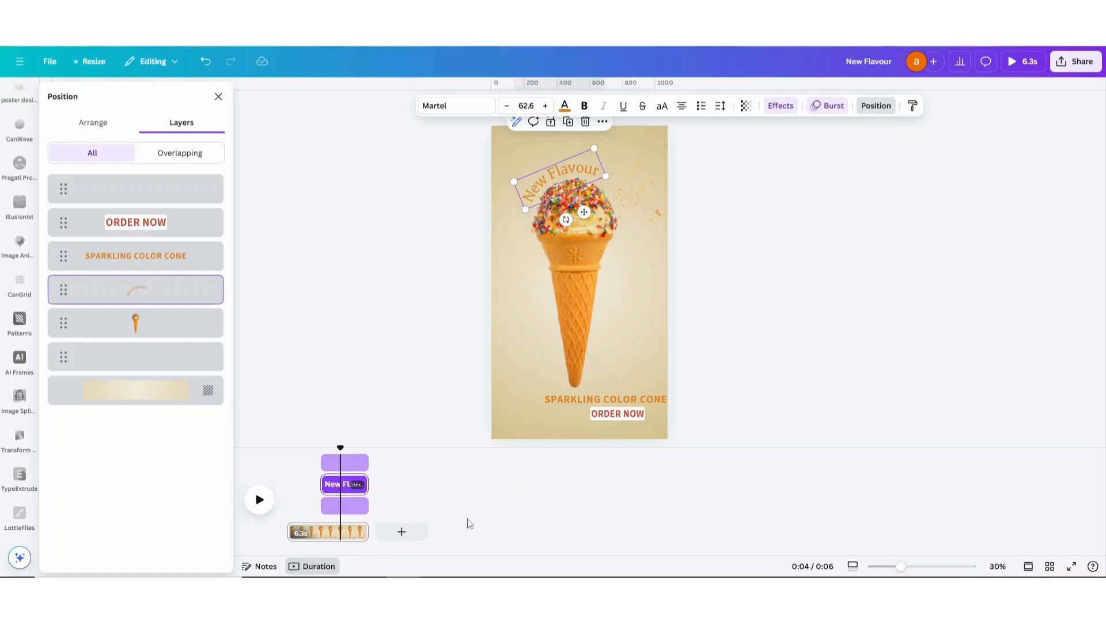
- Trim the start of the "SPARKLING COLOR CONE" text to leave about 3.2 seconds, and start "ORDER NOW" slightly before it
{"action": "left_click", "coordinate": [618, 413]}
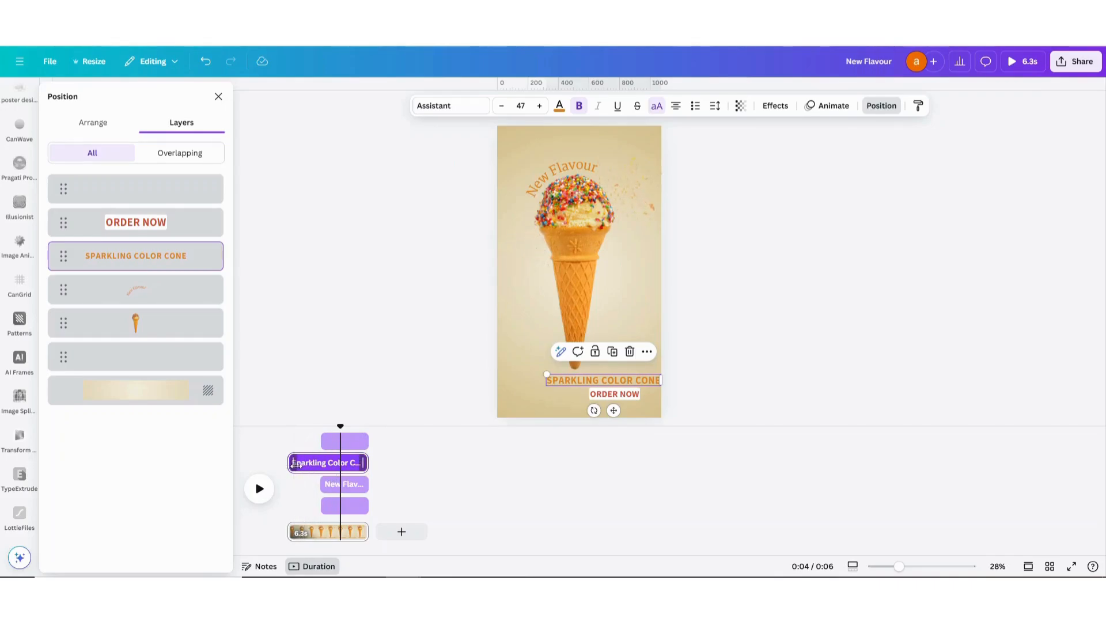
{"action": "left_click_drag", "start_coordinate": [295, 464], "coordinate": [329, 464]}
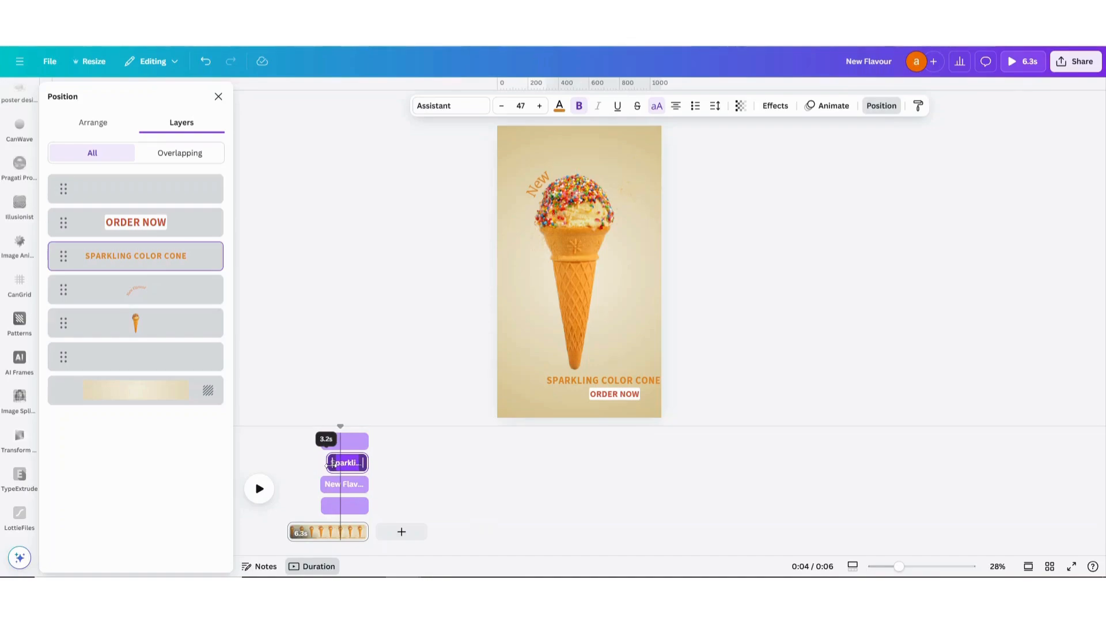
{"action": "left_click_drag", "start_coordinate": [331, 464], "coordinate": [331, 464]}
{"action": "left_click", "coordinate": [610, 395]}
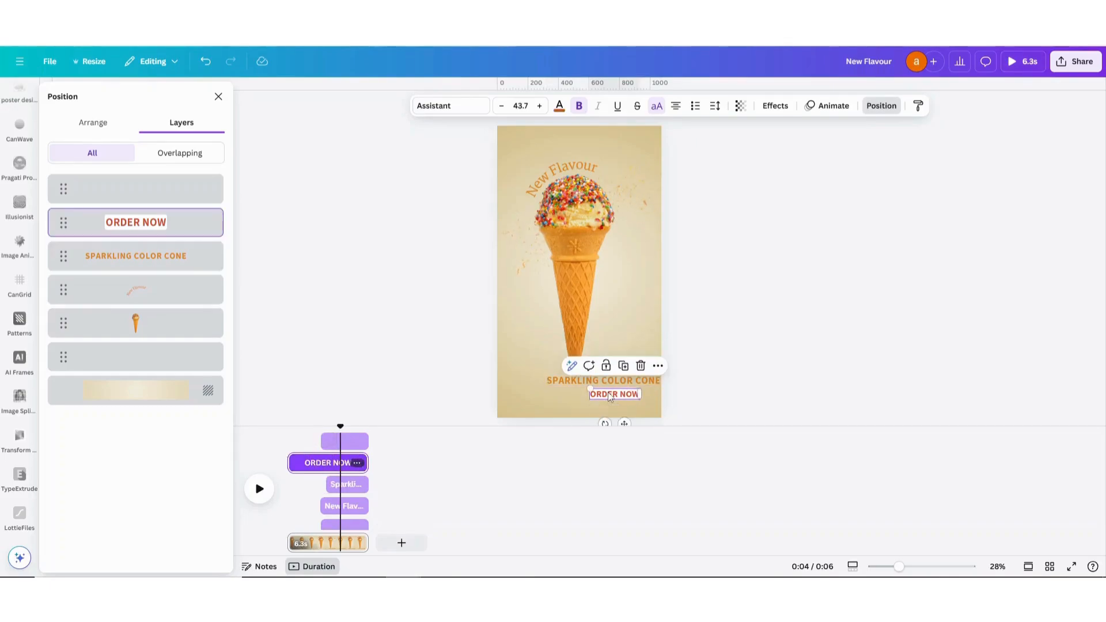
{"action": "left_click_drag", "start_coordinate": [290, 452], "coordinate": [324, 455]}
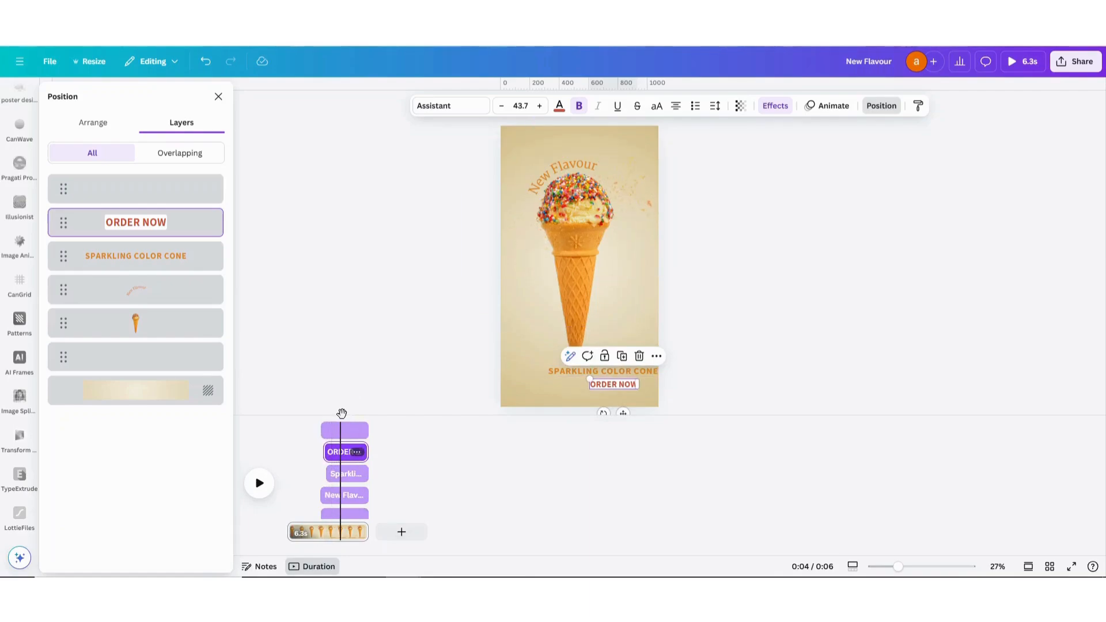
- Return the playhead to the beginning and add the recently used "Chameleons" track as background music
{"action": "left_click_drag", "start_coordinate": [320, 417], "coordinate": [287, 416]}
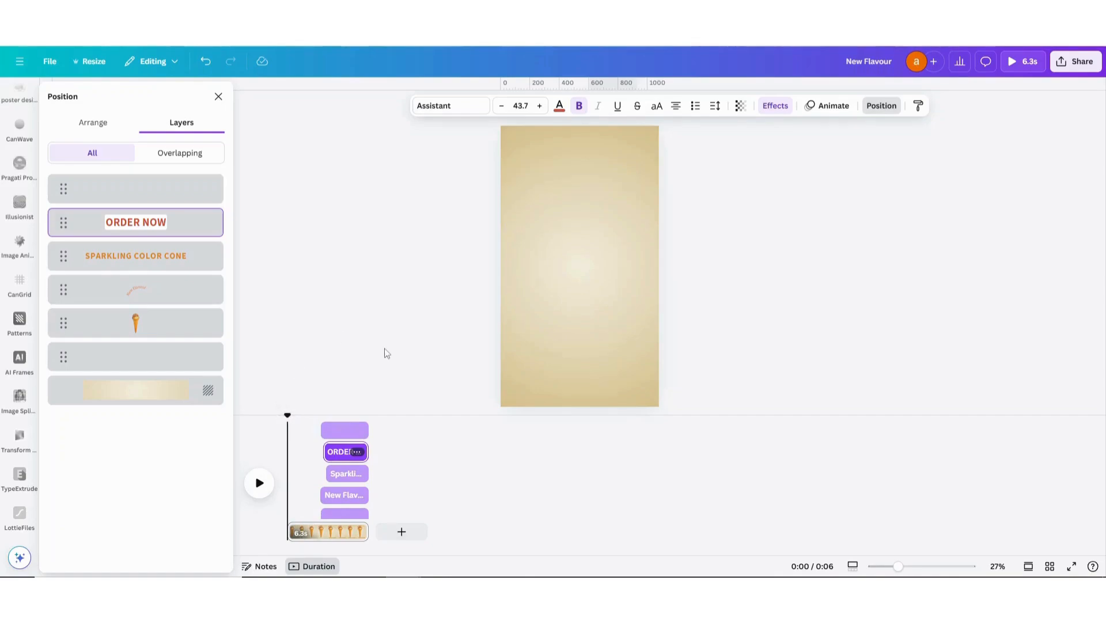
{"action": "scroll", "coordinate": [19, 218], "scroll_direction": "up", "scroll_amount": 5}
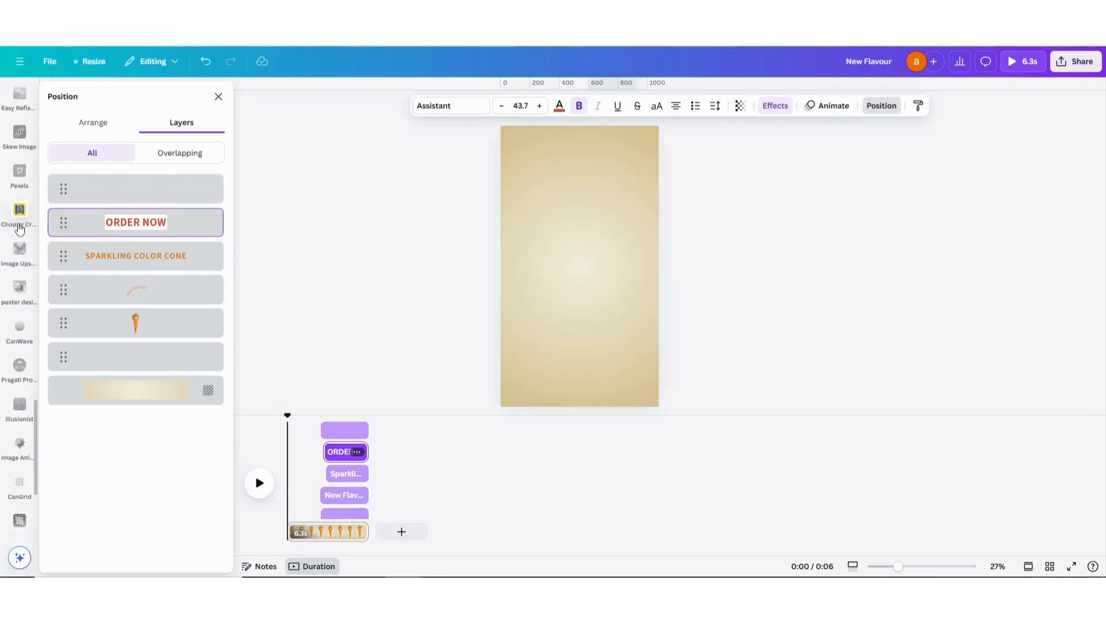
{"action": "scroll", "coordinate": [19, 228], "scroll_direction": "up", "scroll_amount": 10}
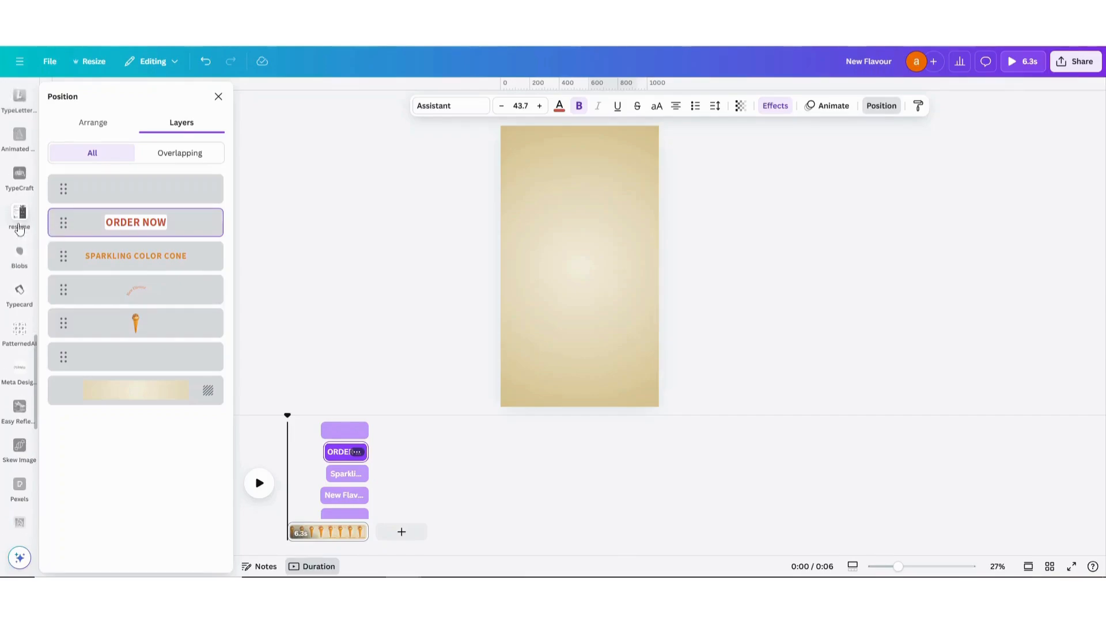
{"action": "scroll", "coordinate": [19, 229], "scroll_direction": "up", "scroll_amount": 10}
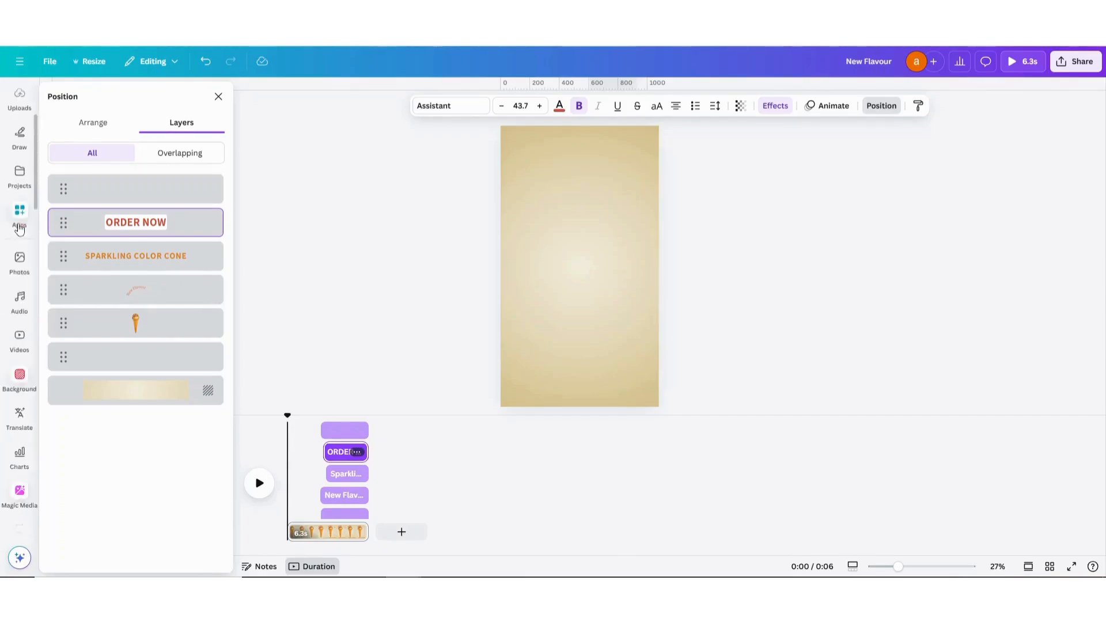
{"action": "scroll", "coordinate": [19, 228], "scroll_direction": "down", "scroll_amount": 3}
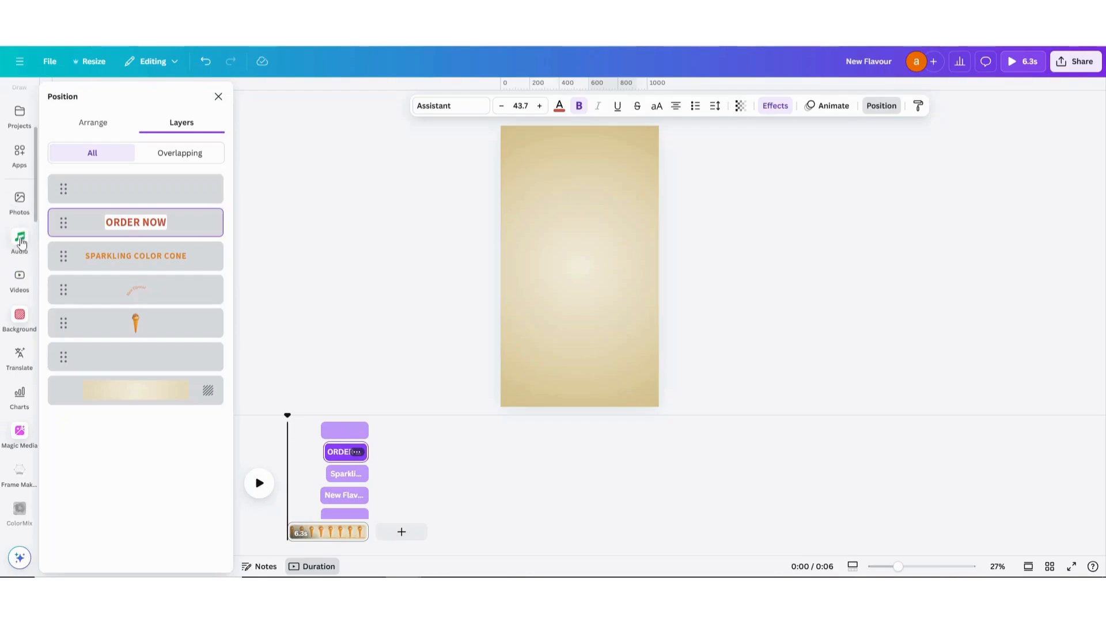
{"action": "left_click", "coordinate": [20, 242]}
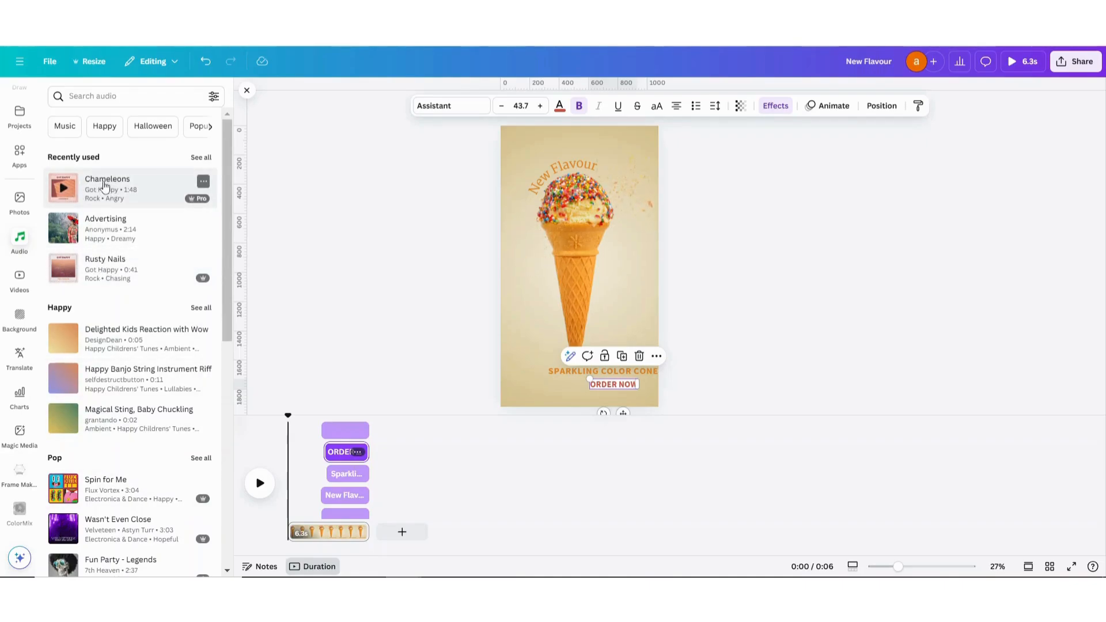
{"action": "left_click", "coordinate": [103, 192]}
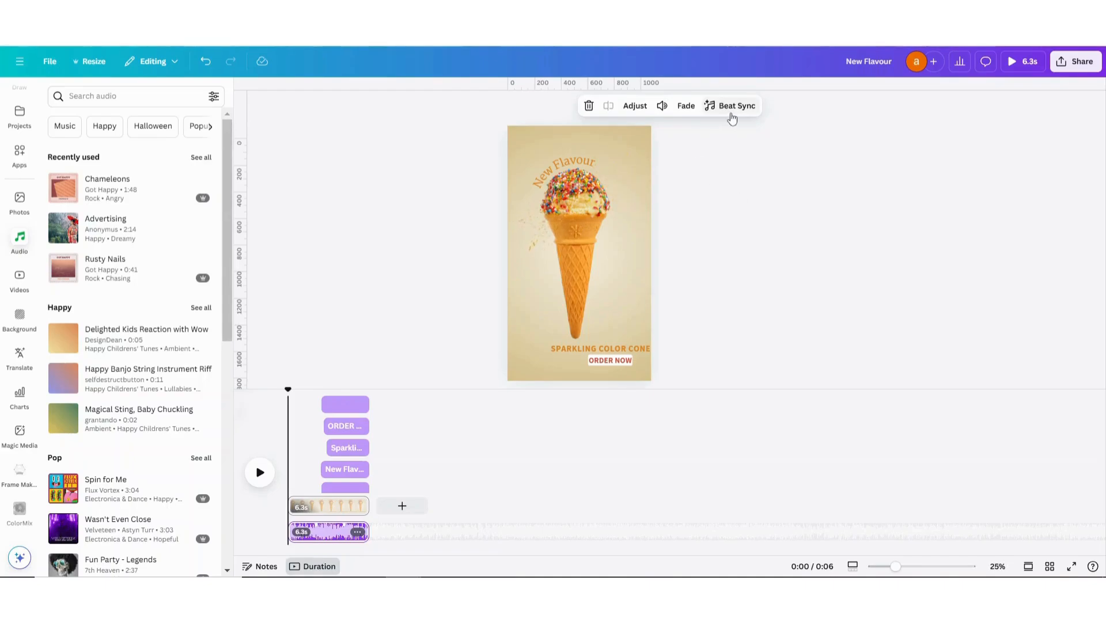
- Turn on Beat Sync for the music so the page and its elements are timed to the beat
{"action": "left_click", "coordinate": [731, 112]}
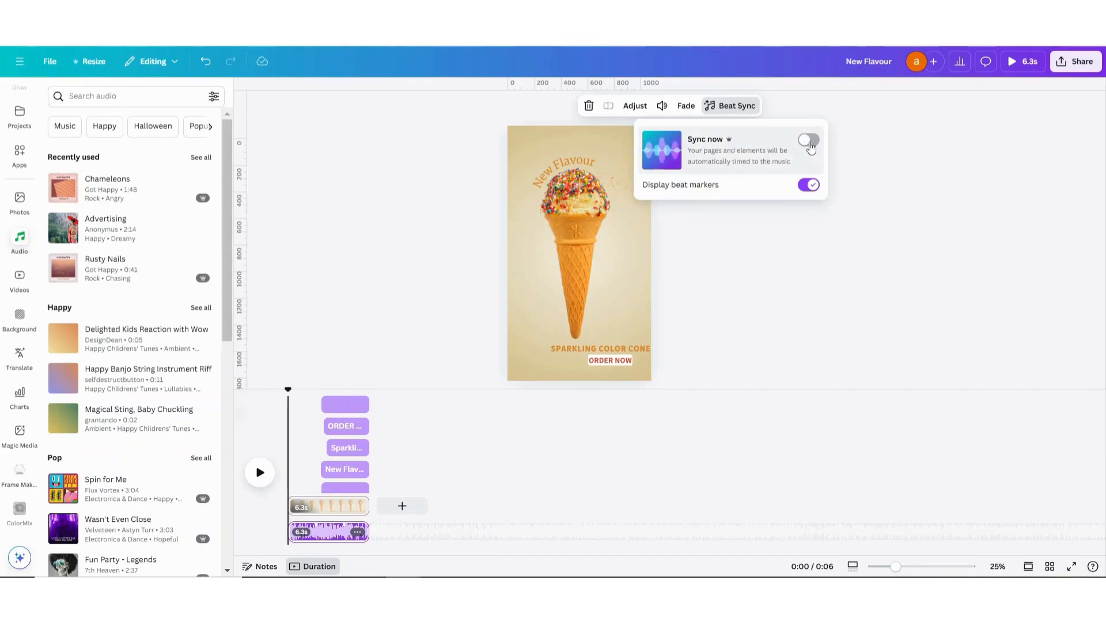
{"action": "left_click", "coordinate": [809, 140]}
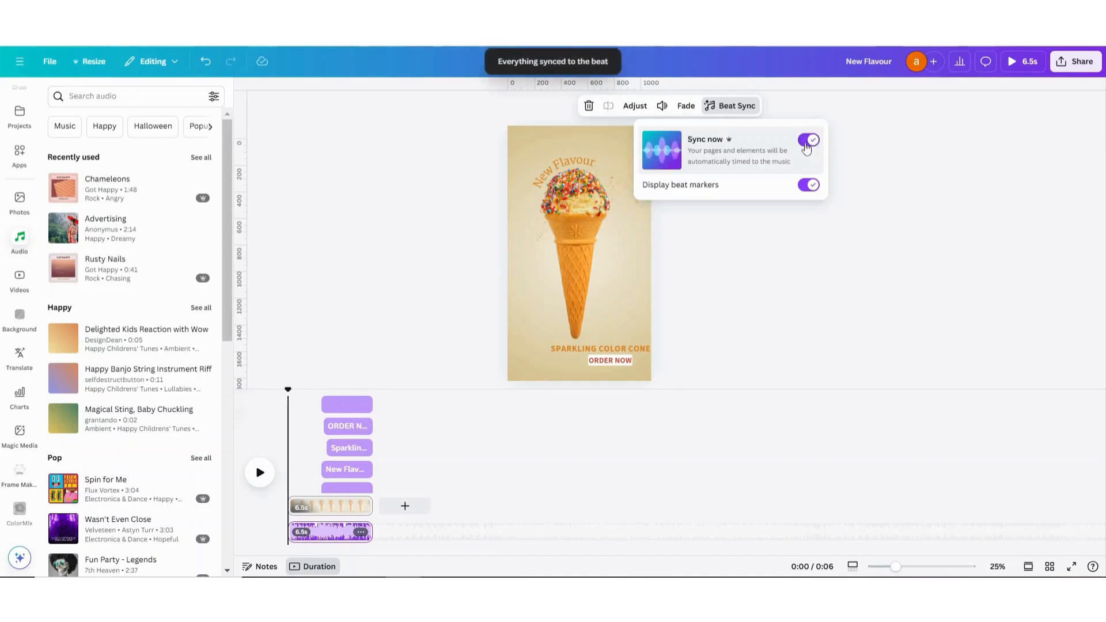
{"action": "left_click", "coordinate": [746, 362]}
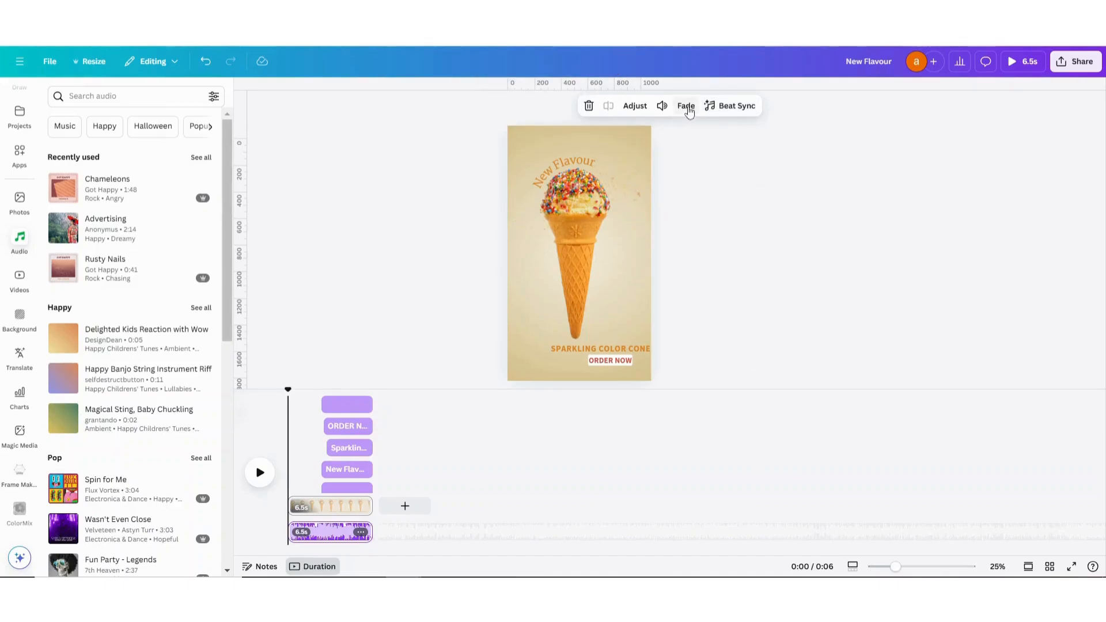
- Set the music's fade-out to 2.4 seconds and play a full preview of the animation
{"action": "left_click", "coordinate": [687, 108]}
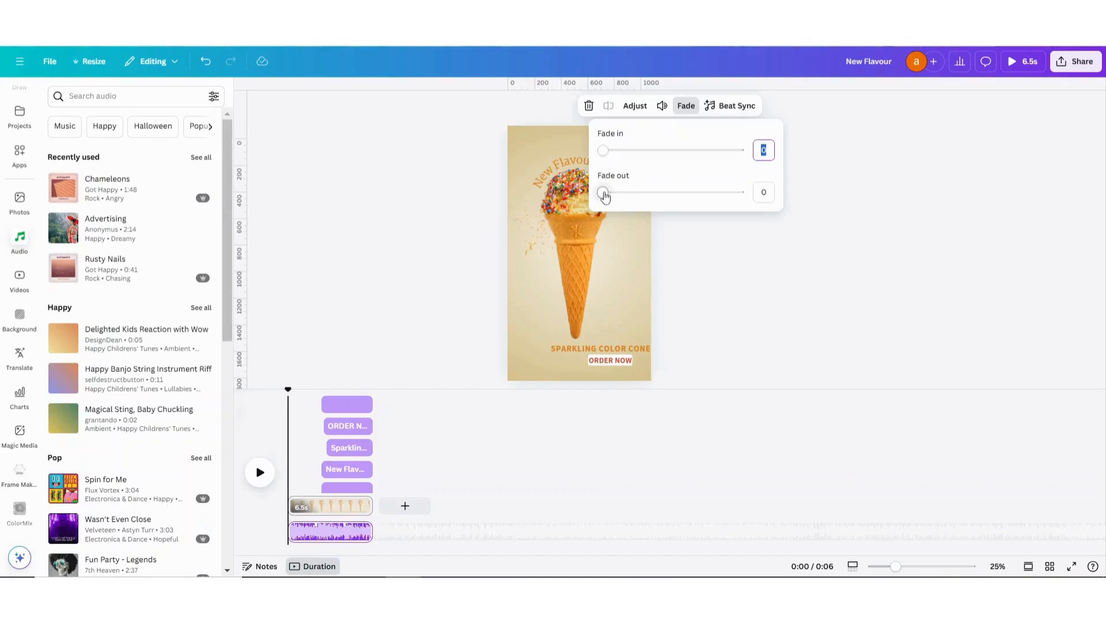
{"action": "left_click_drag", "start_coordinate": [605, 197], "coordinate": [704, 194]}
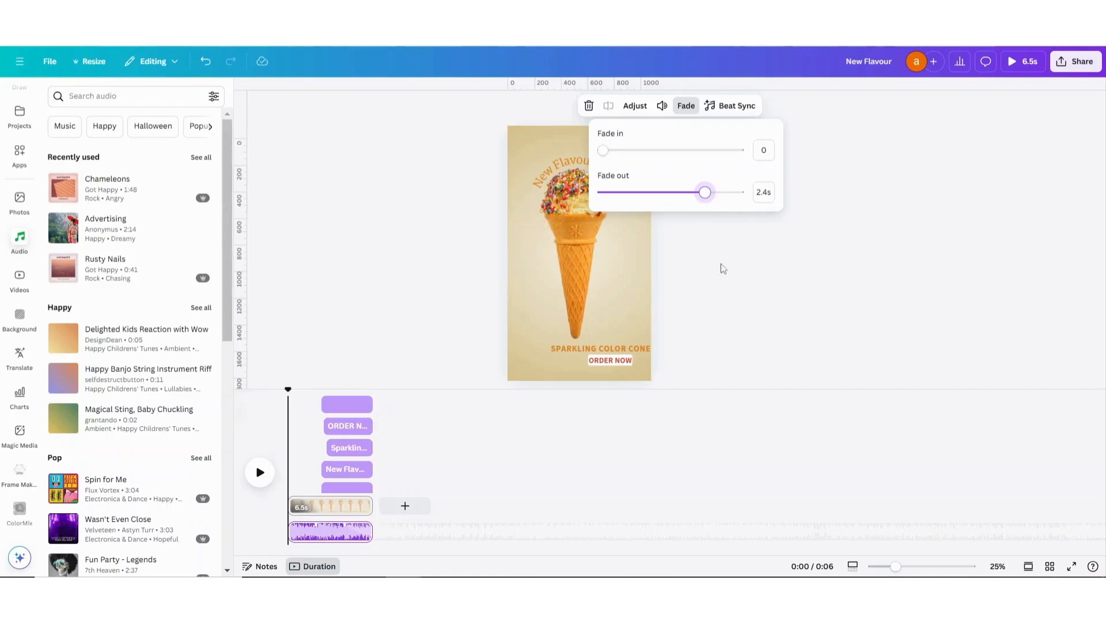
{"action": "left_click", "coordinate": [743, 295]}
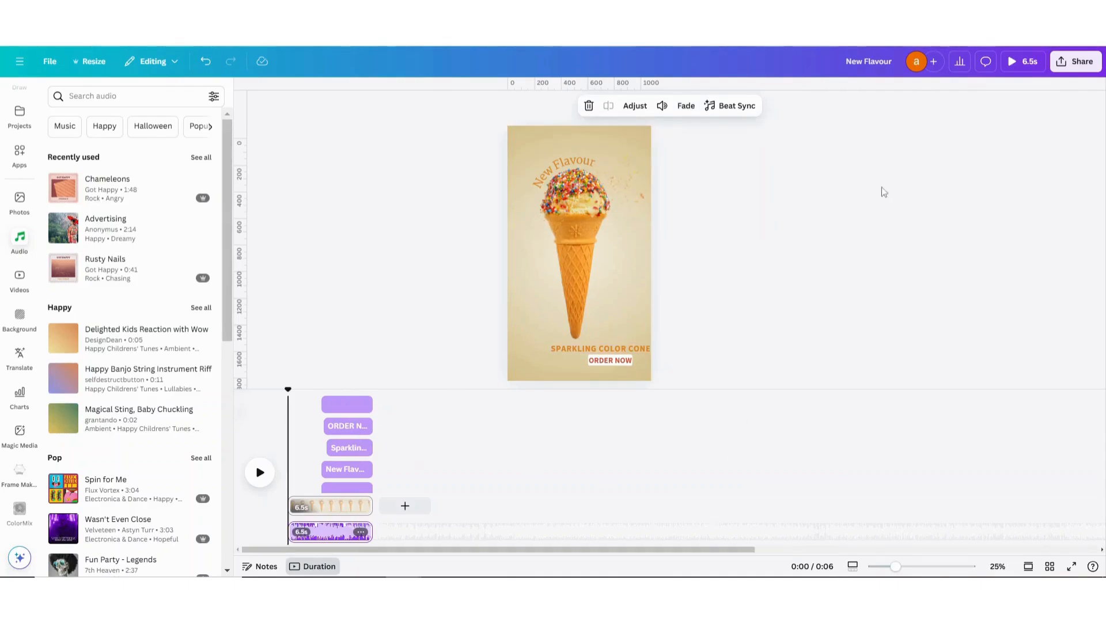
{"action": "left_click", "coordinate": [1008, 61]}
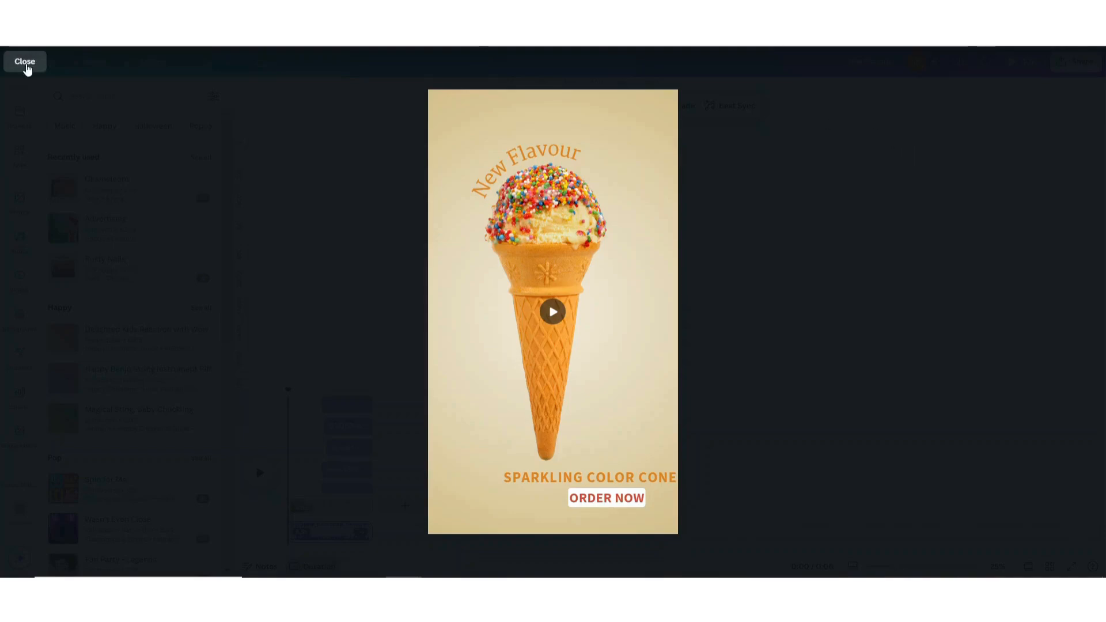
{"action": "left_click", "coordinate": [26, 64]}
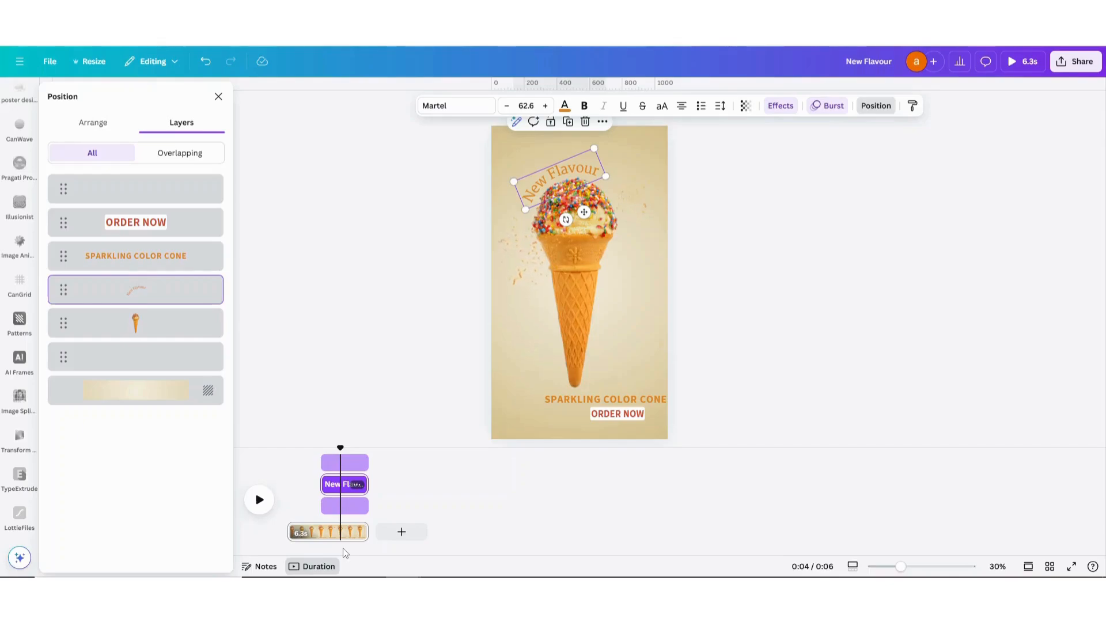
- Trim the starts of the "SPARKLING COLOR CONE" and "ORDER NOW" texts so both enter about 3 seconds in
{"action": "left_click", "coordinate": [622, 404]}
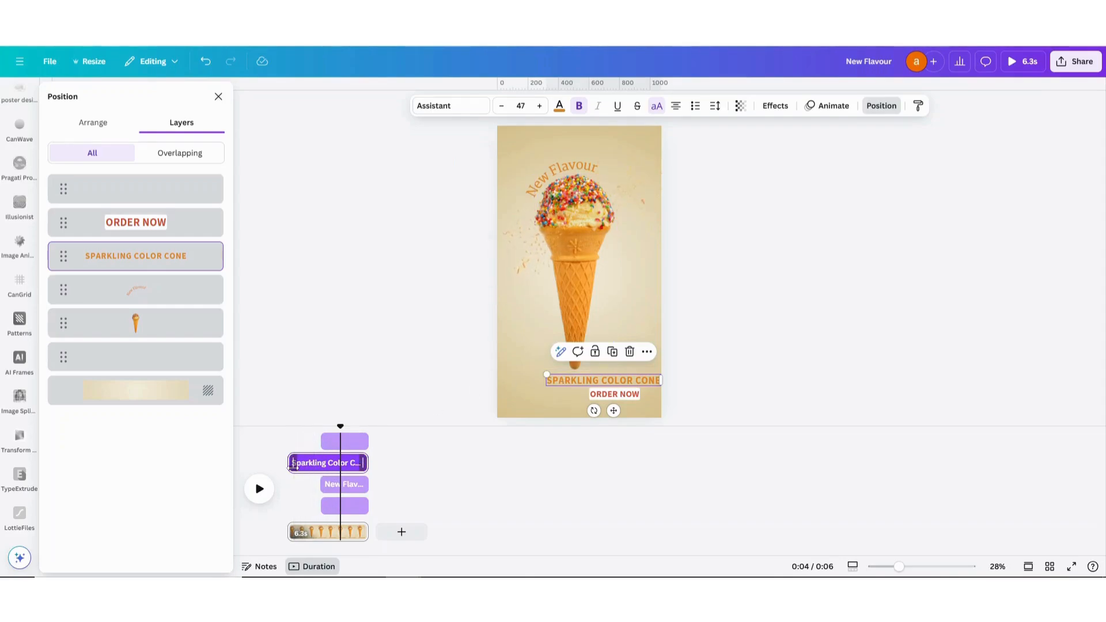
{"action": "left_click_drag", "start_coordinate": [293, 464], "coordinate": [323, 455]}
{"action": "left_click", "coordinate": [610, 396]}
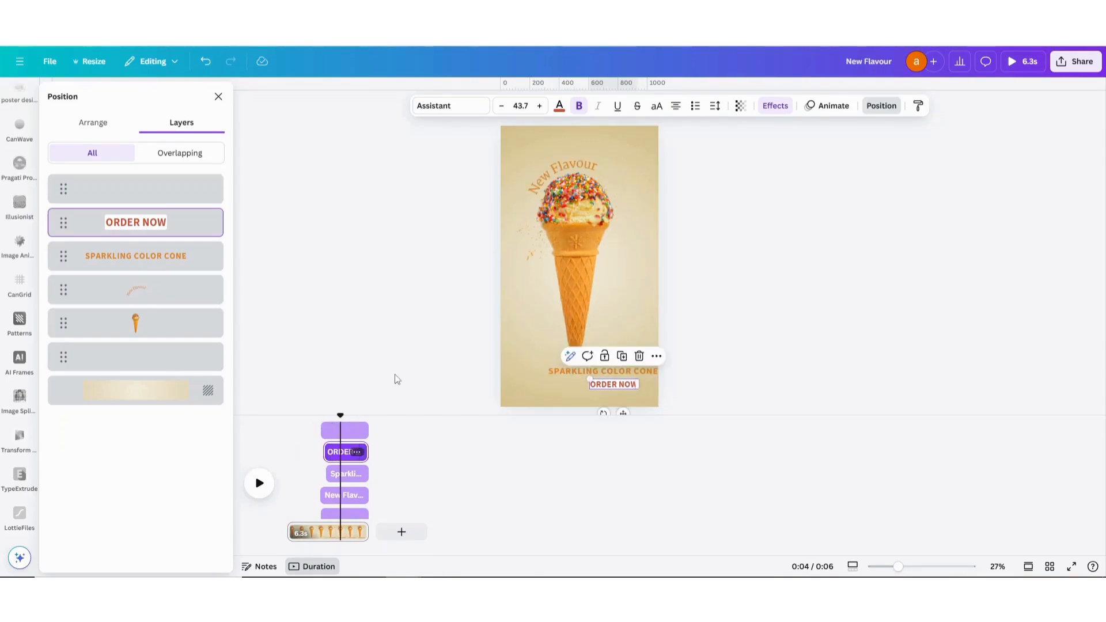